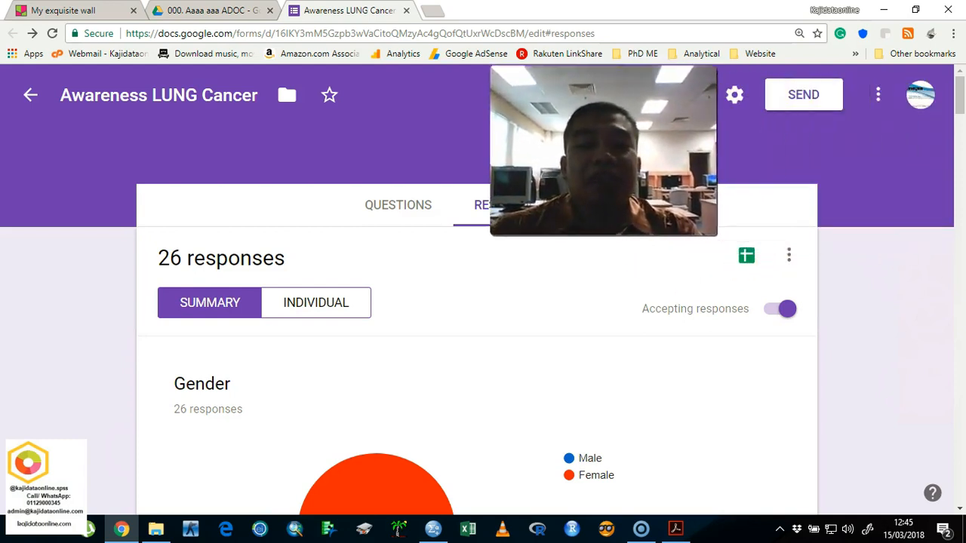
Step: Link the form's responses to a new spreadsheet as their response destination
click(789, 258)
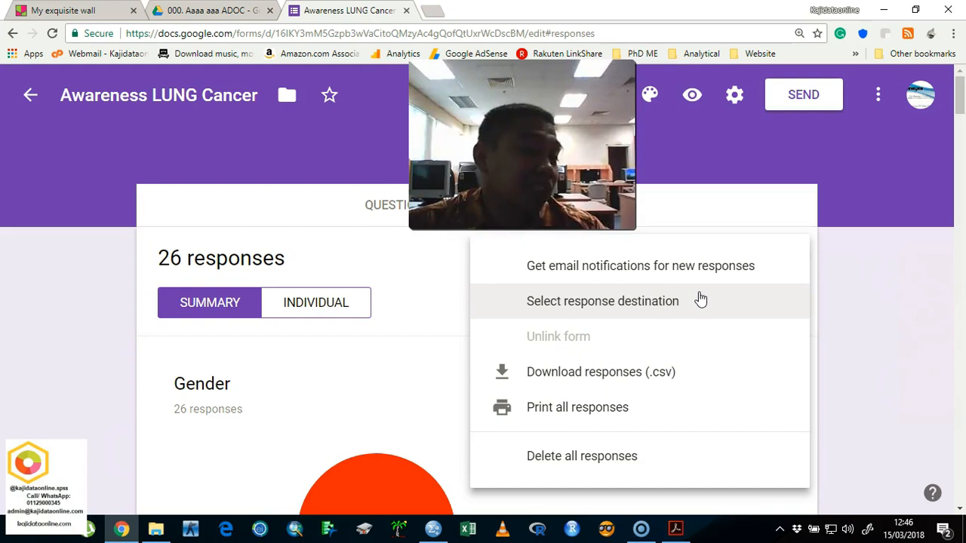
click(223, 9)
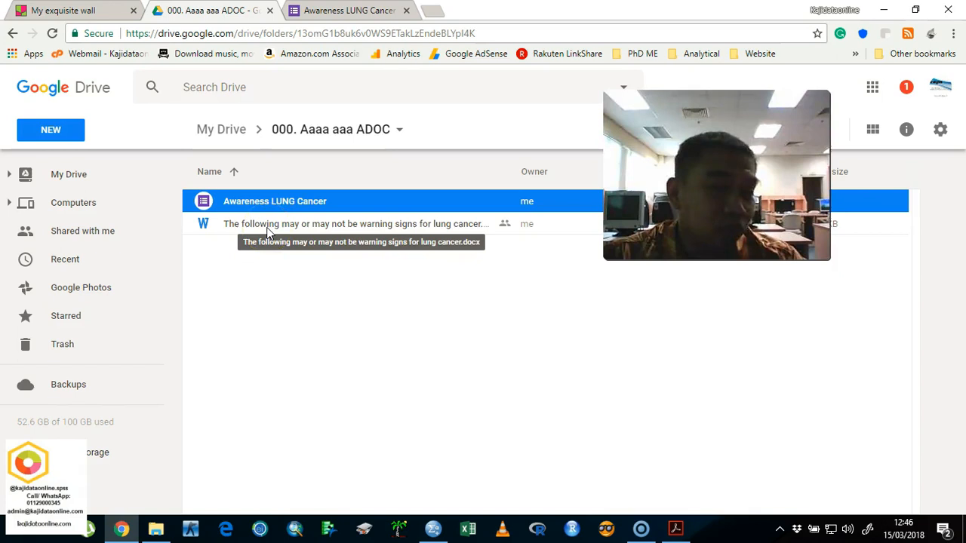
click(381, 19)
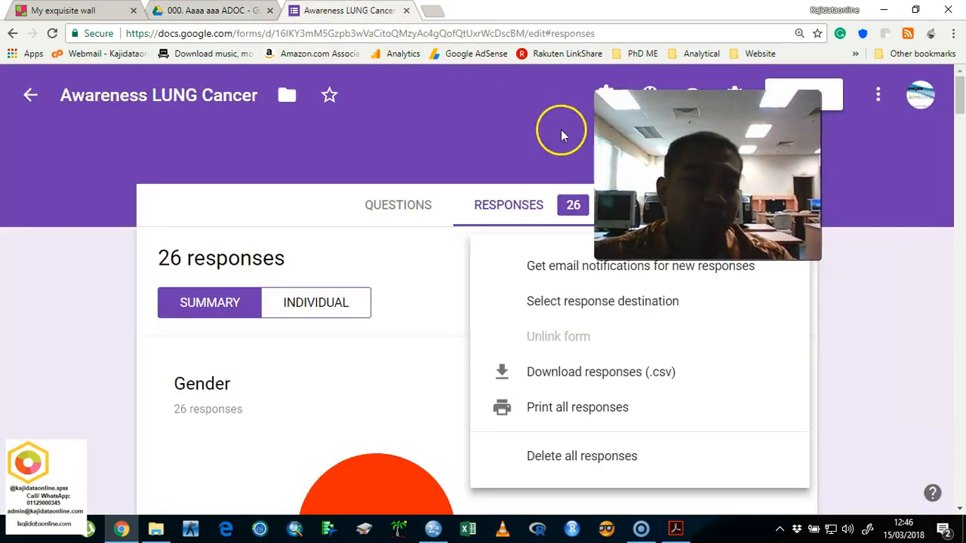
click(642, 301)
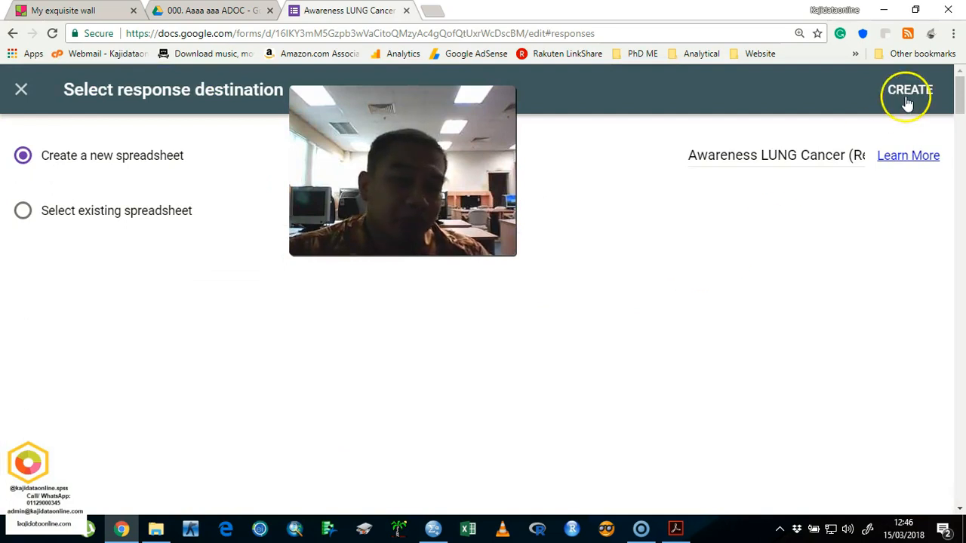
click(909, 92)
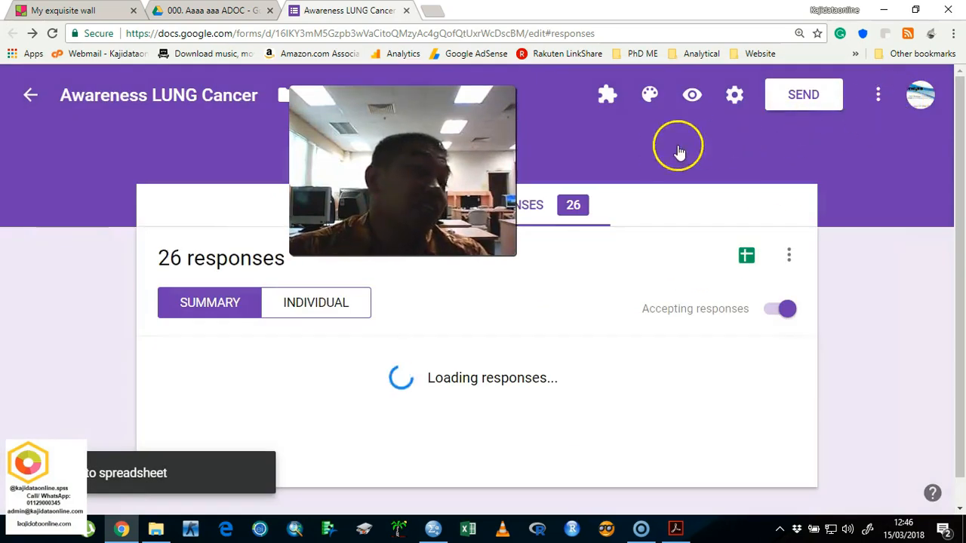
Step: Open the Awareness LUNG Cancer (Responses) spreadsheet from the 000. Aaaa aaa ADOC folder in Google Drive
click(207, 11)
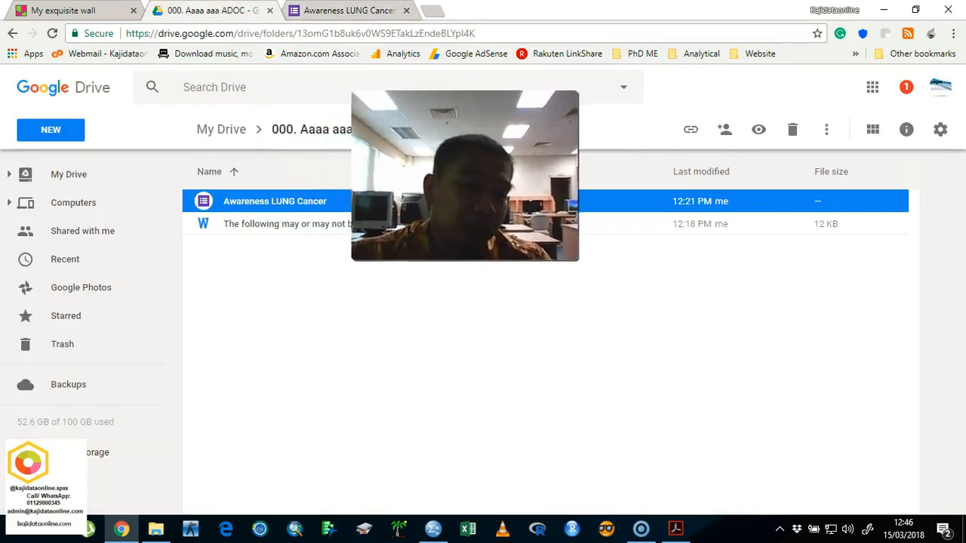
click(323, 226)
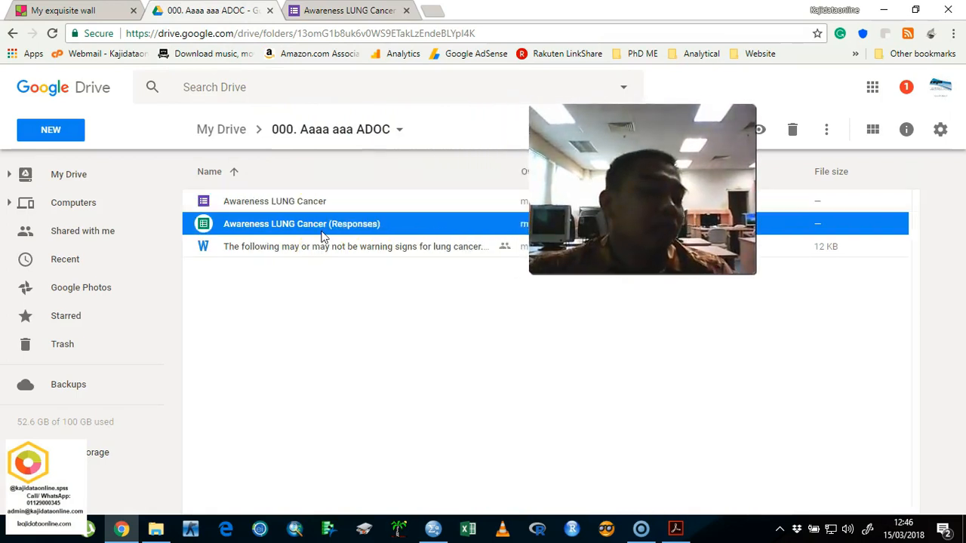
double_click(323, 236)
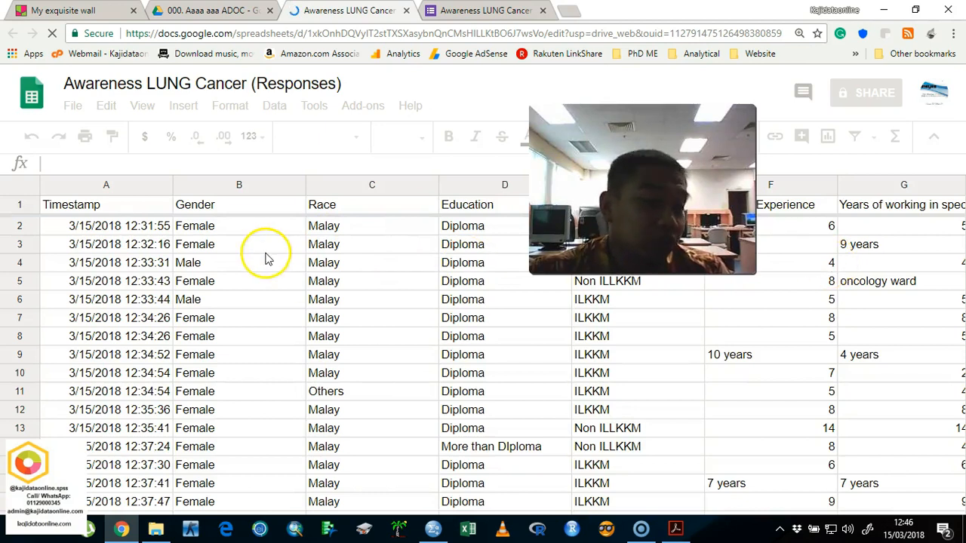
Step: Examine the recorded responses for inconsistent entries in the years of experience and years of working columns
scroll(265, 258, down, 5)
scroll(115, 254, up, 5)
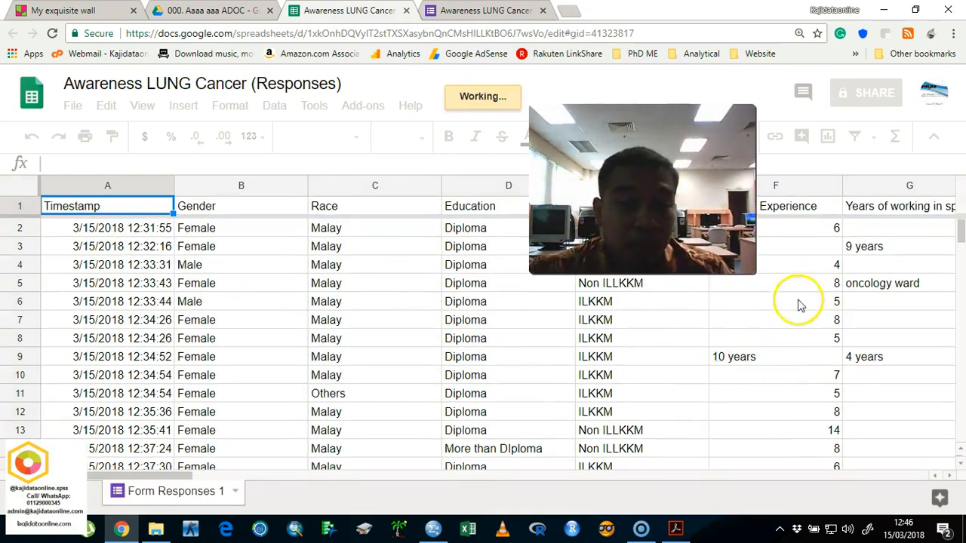
scroll(784, 369, down, 1)
click(772, 311)
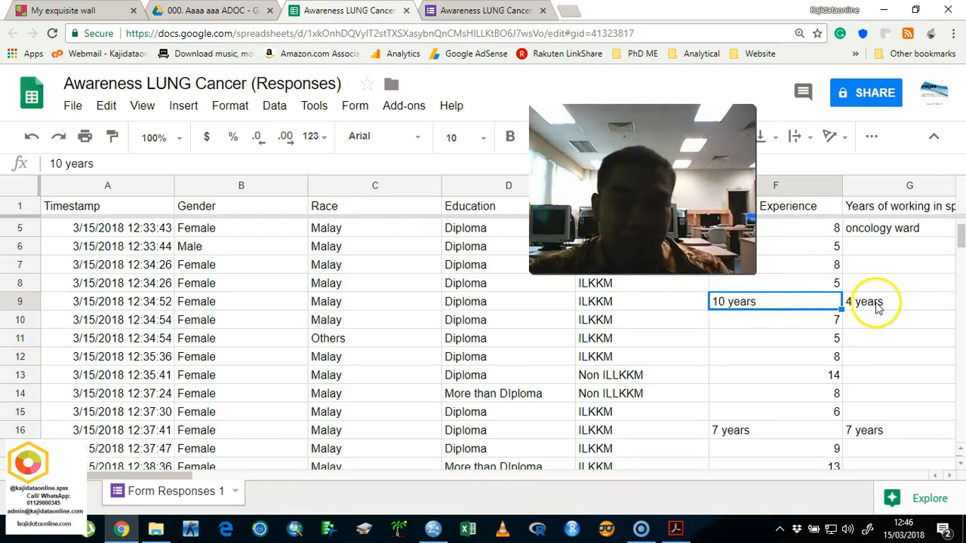
scroll(877, 306, up, 1)
click(891, 285)
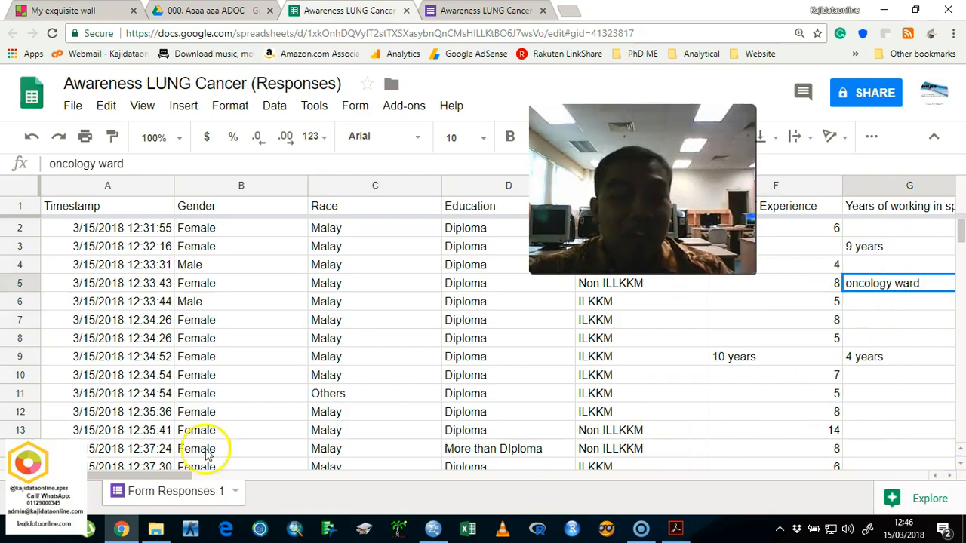
drag(149, 483, 238, 480)
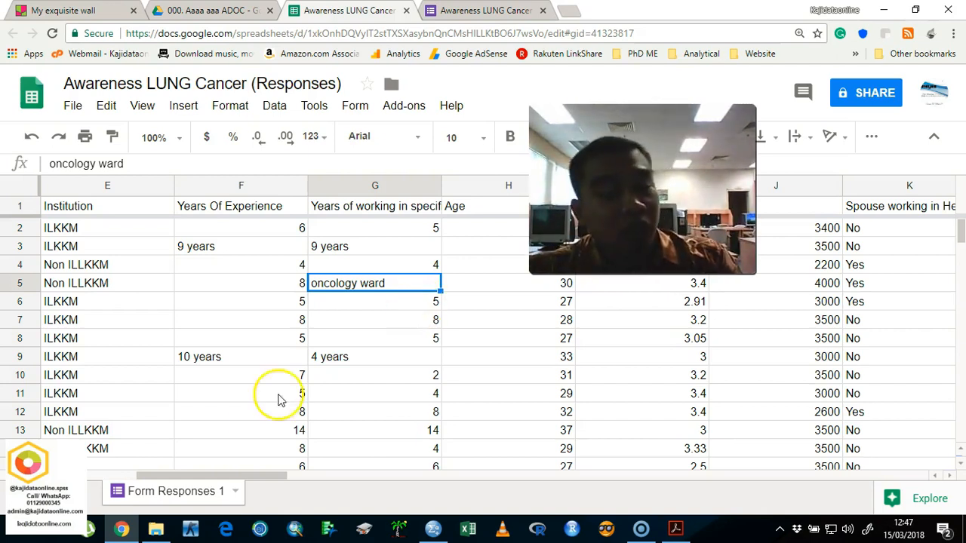
drag(252, 480, 98, 487)
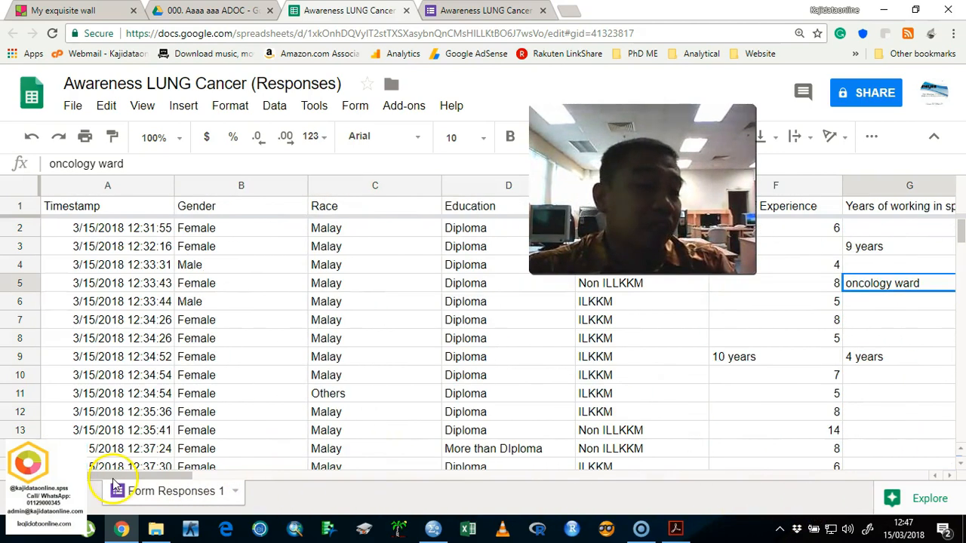
Step: Download the response spreadsheet as a Microsoft Excel (.xlsx) file and open it in Excel for editing
click(73, 107)
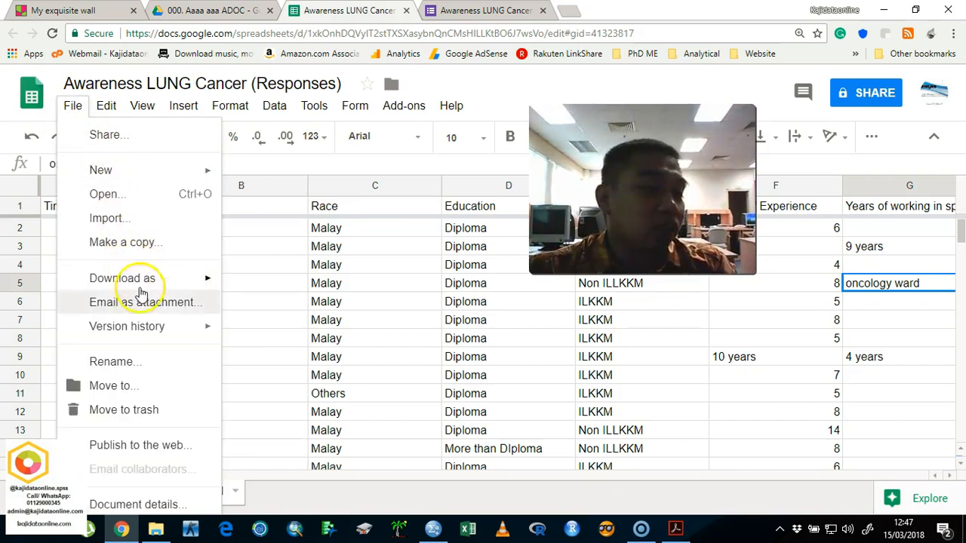
mouse_move(178, 279)
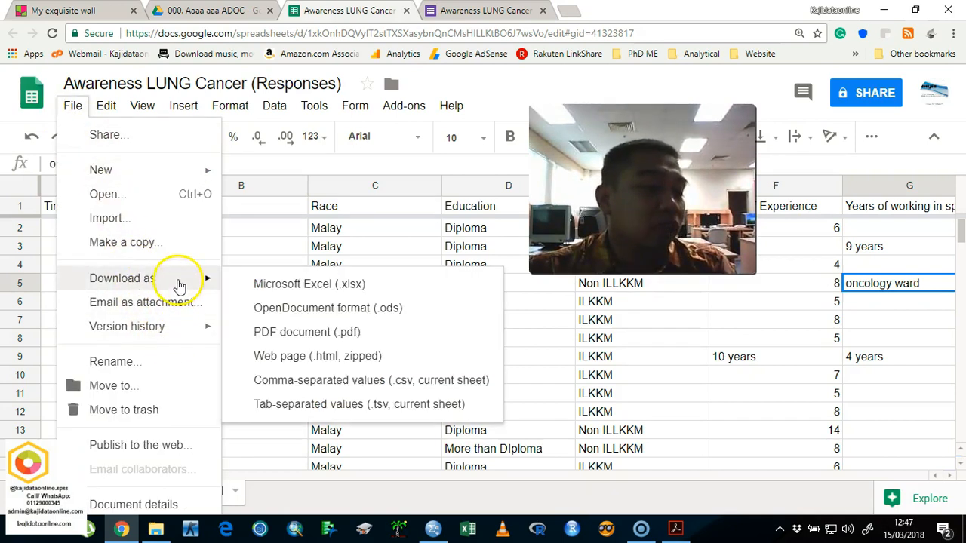
click(279, 294)
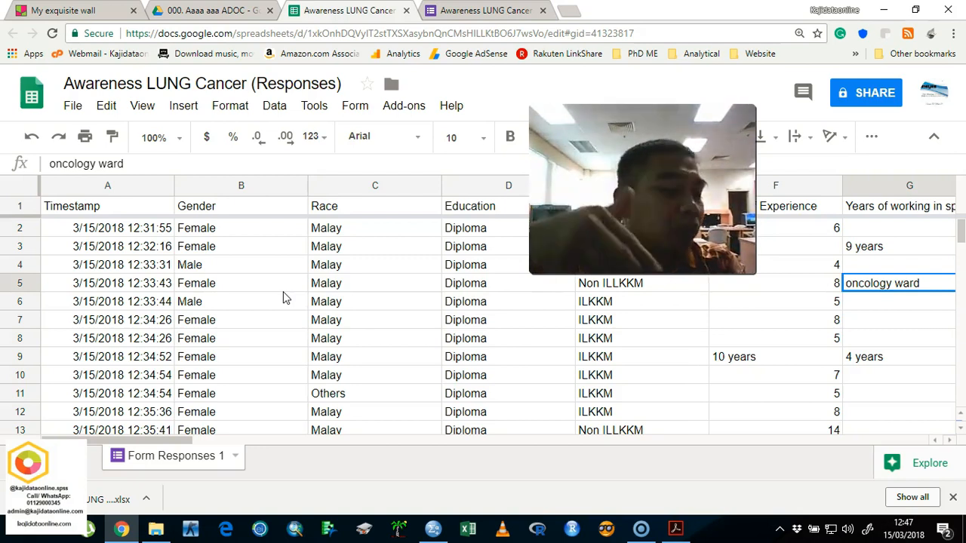
click(113, 504)
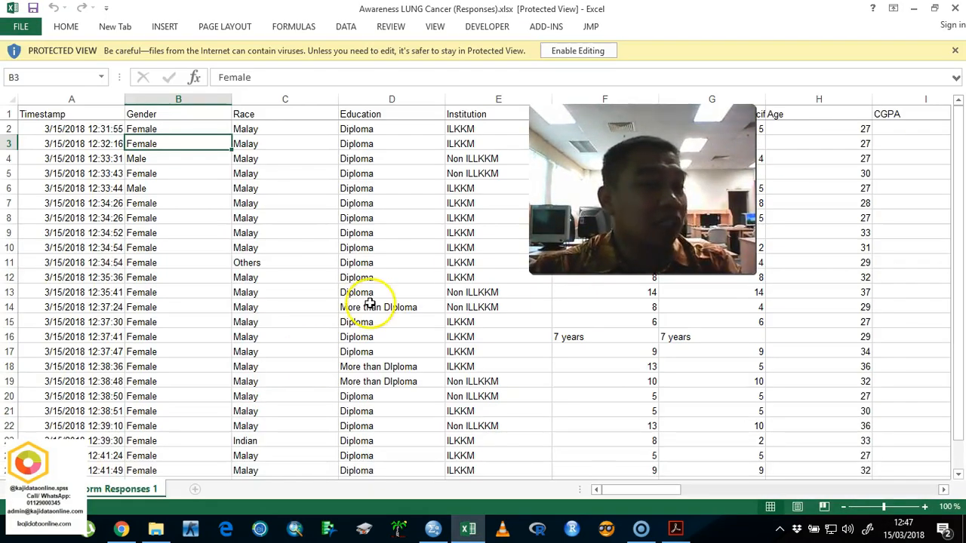
click(577, 52)
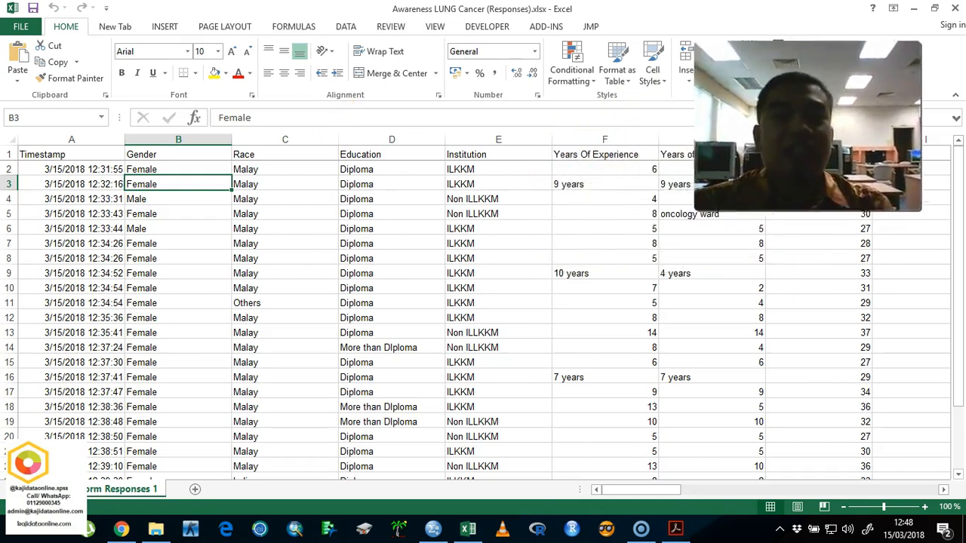
Step: Save the workbook as Awareness LUNG Cancer (Responses).xlsx in the 000. Aaaa aaa ADOC folder of Google Drive
click(22, 27)
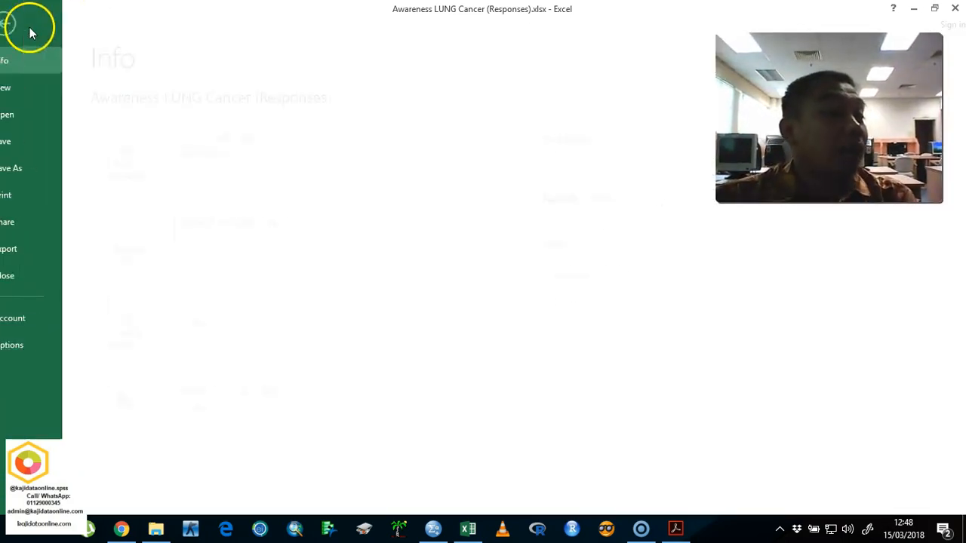
click(32, 168)
click(166, 190)
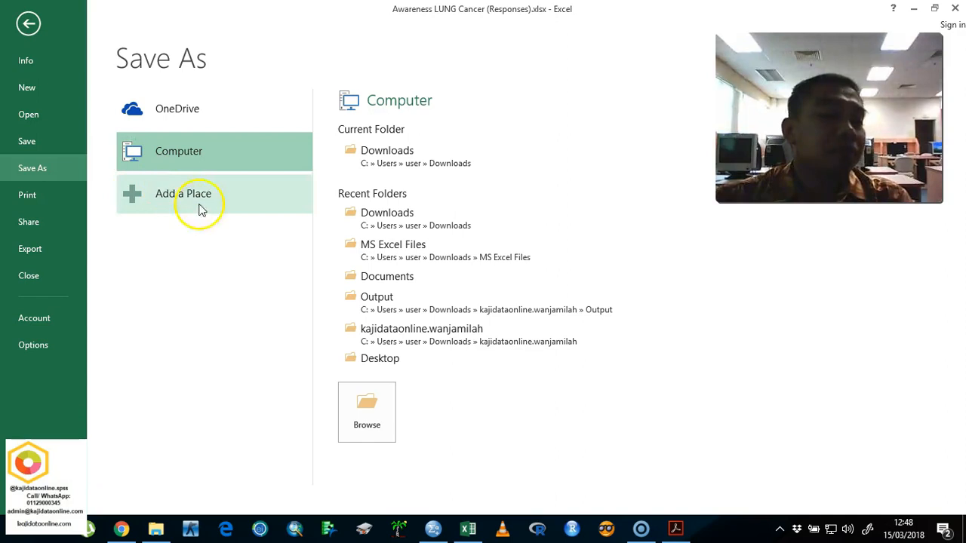
click(356, 394)
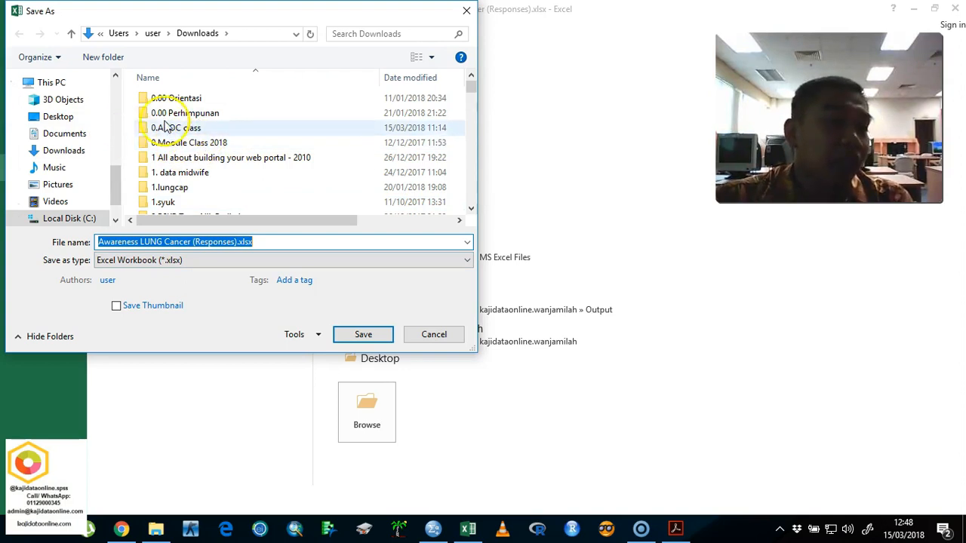
click(238, 129)
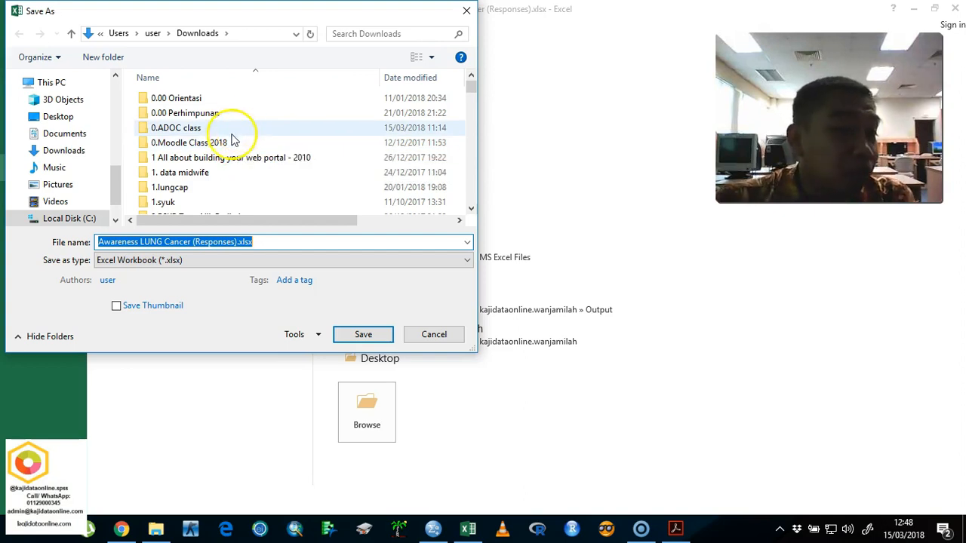
drag(113, 169, 125, 68)
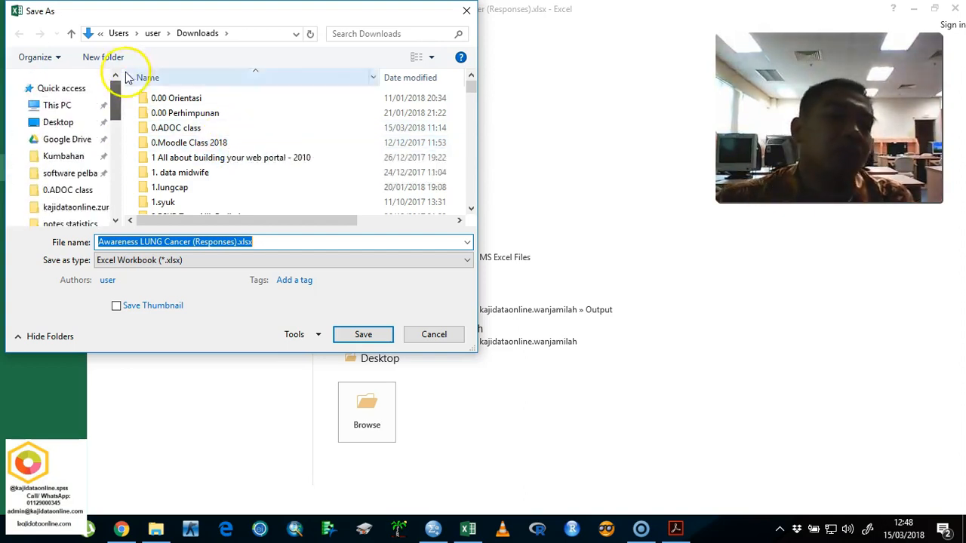
click(78, 147)
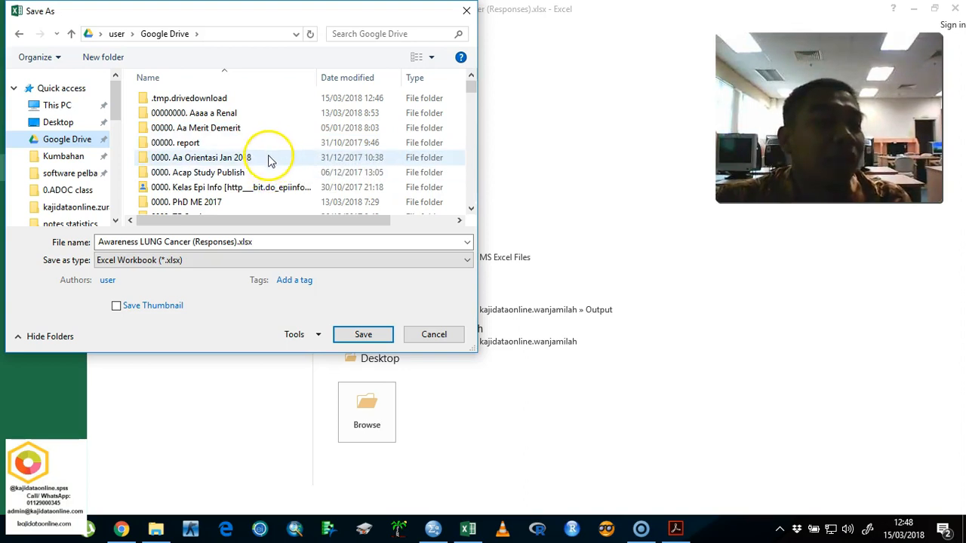
click(268, 128)
scroll(273, 151, down, 1)
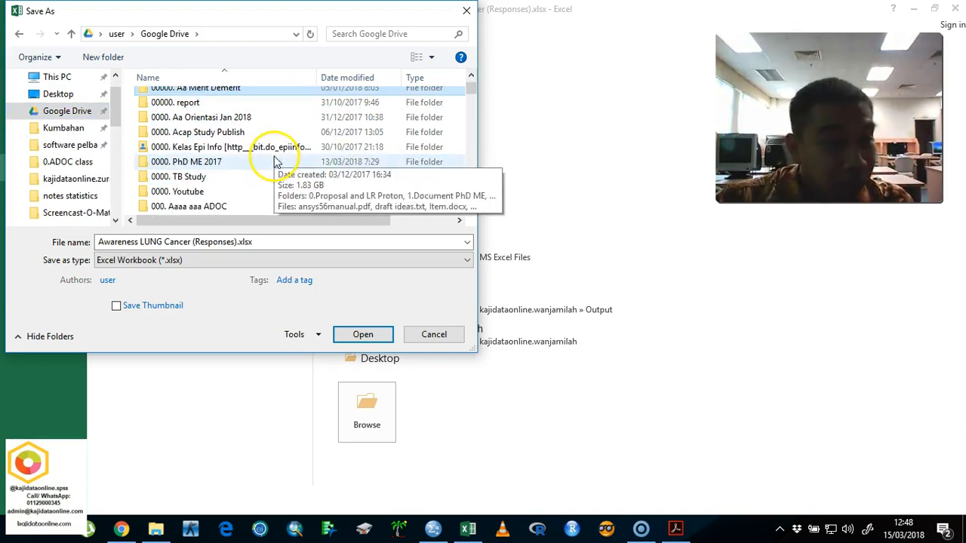
click(273, 209)
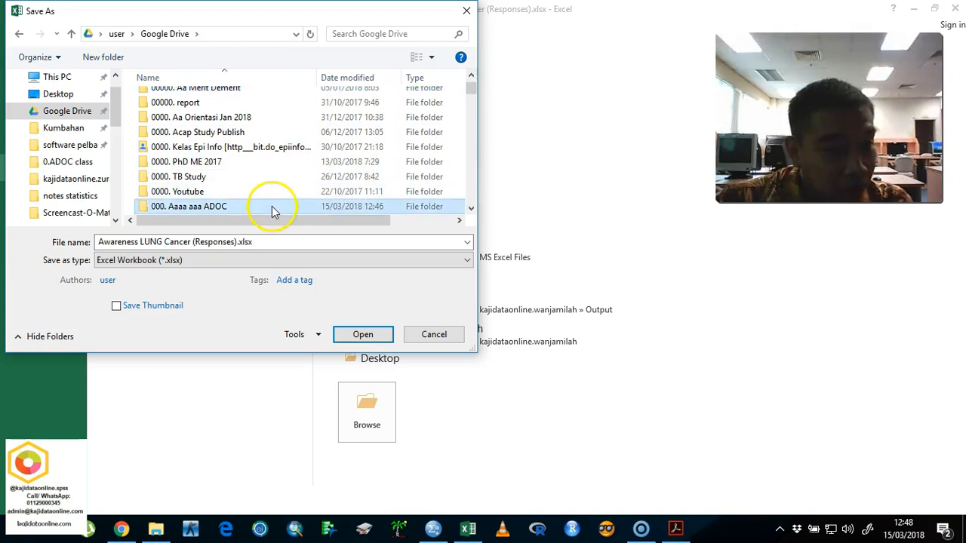
double_click(273, 209)
click(356, 334)
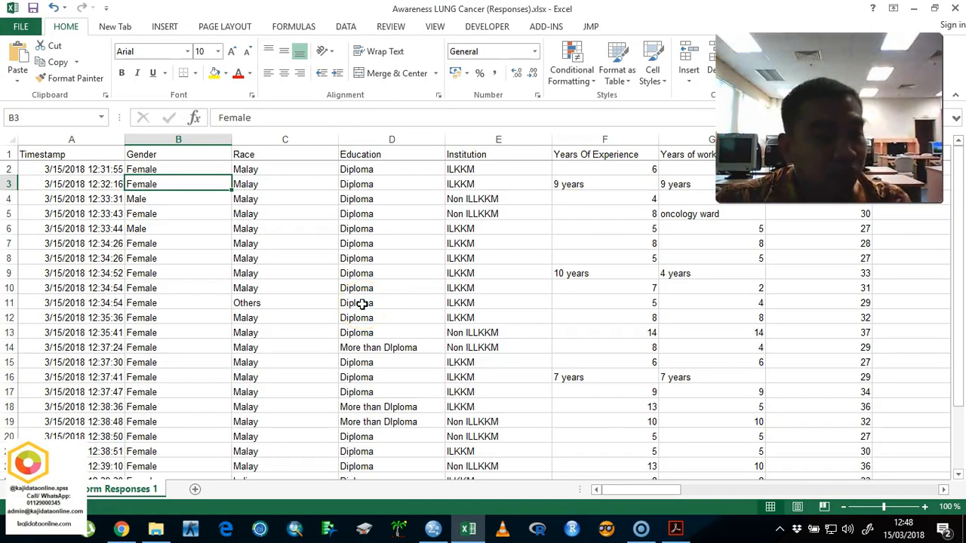
Step: Switch to Chrome and close the response spreadsheet and the Awareness LUNG Cancer form
click(121, 529)
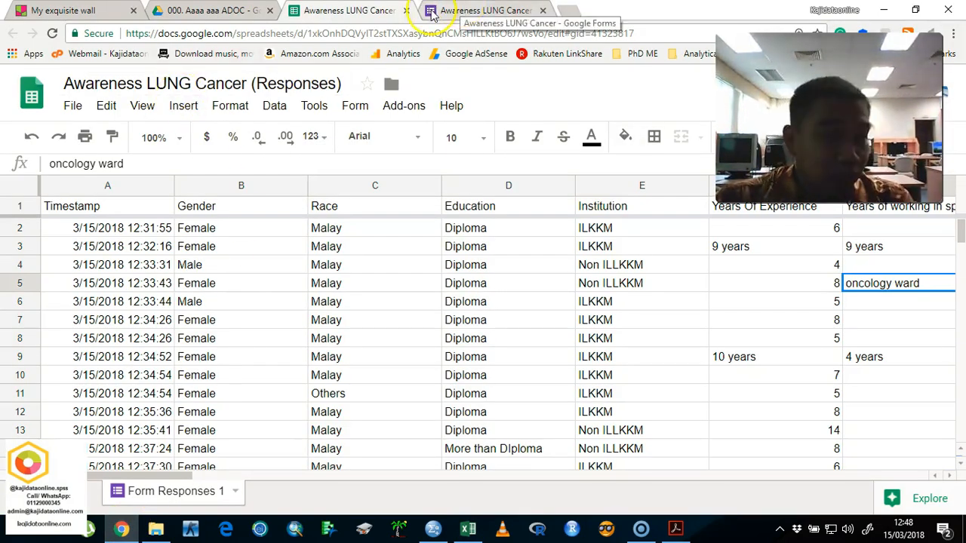
click(406, 10)
click(400, 14)
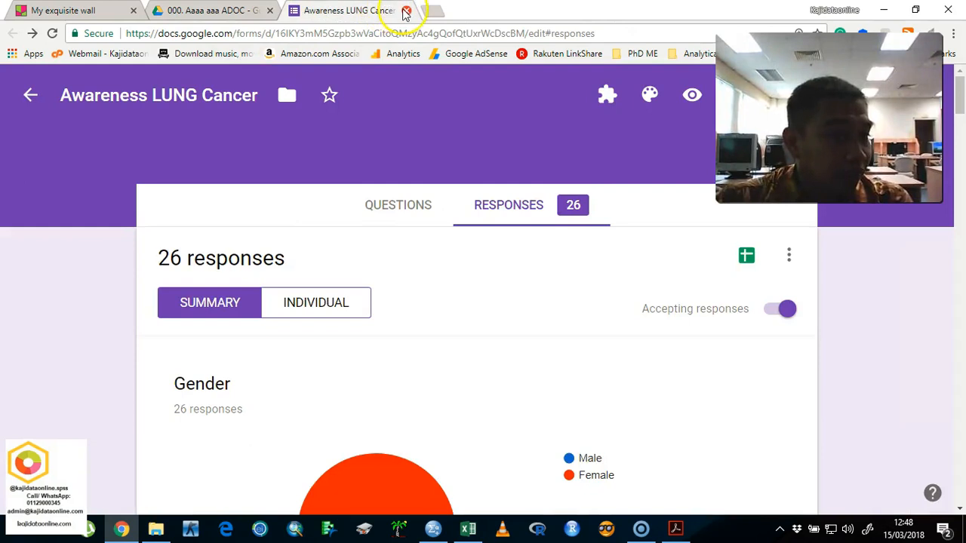
click(405, 11)
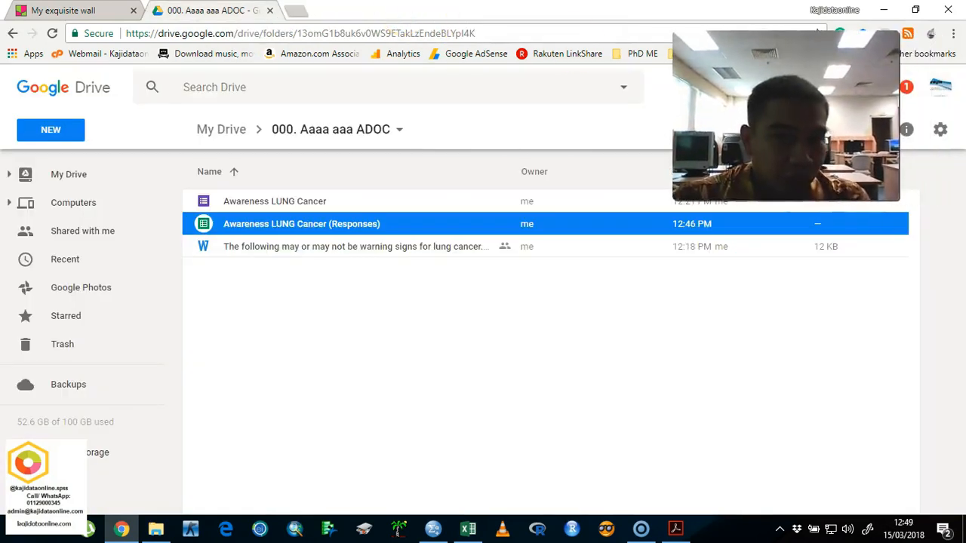
Step: Return to the responses workbook in Excel and insert an empty column before the Gender column
click(433, 528)
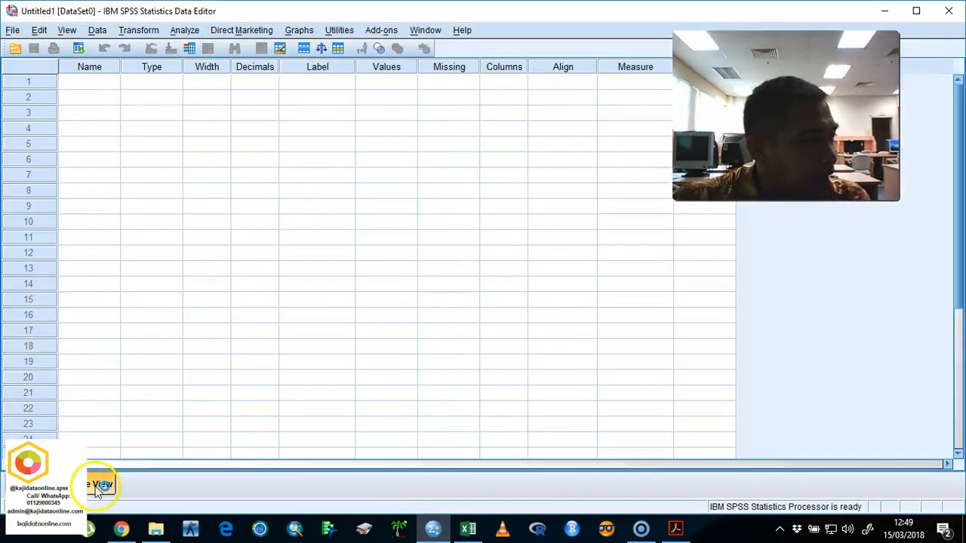
click(467, 528)
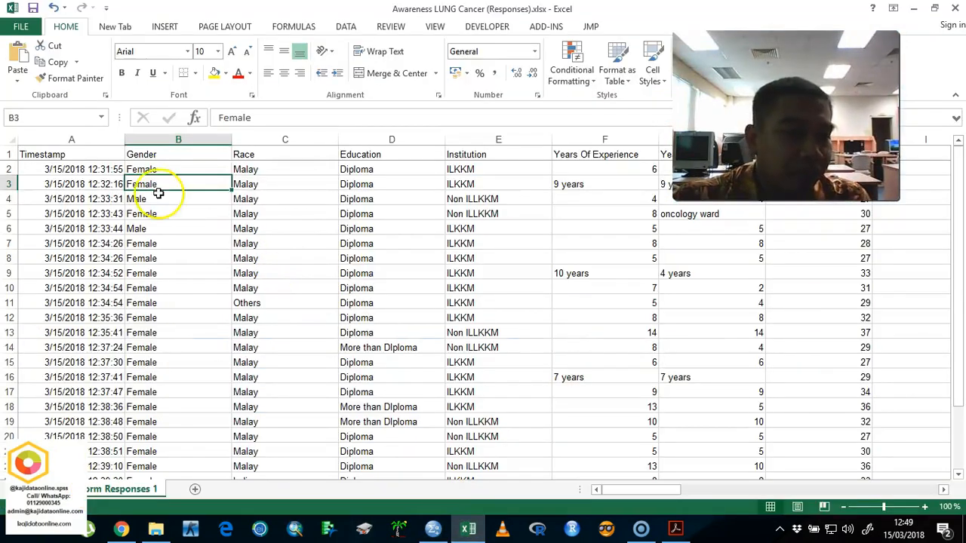
click(162, 152)
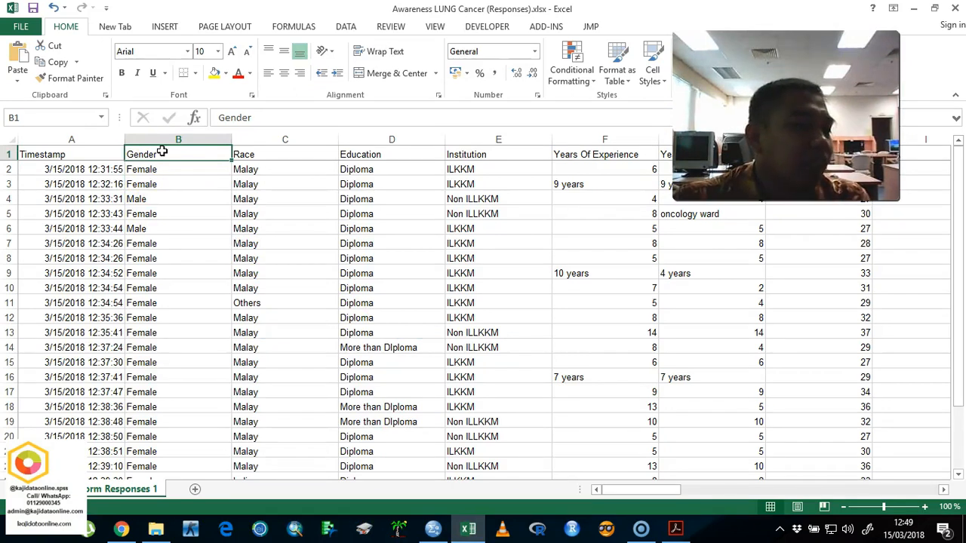
right_click(172, 141)
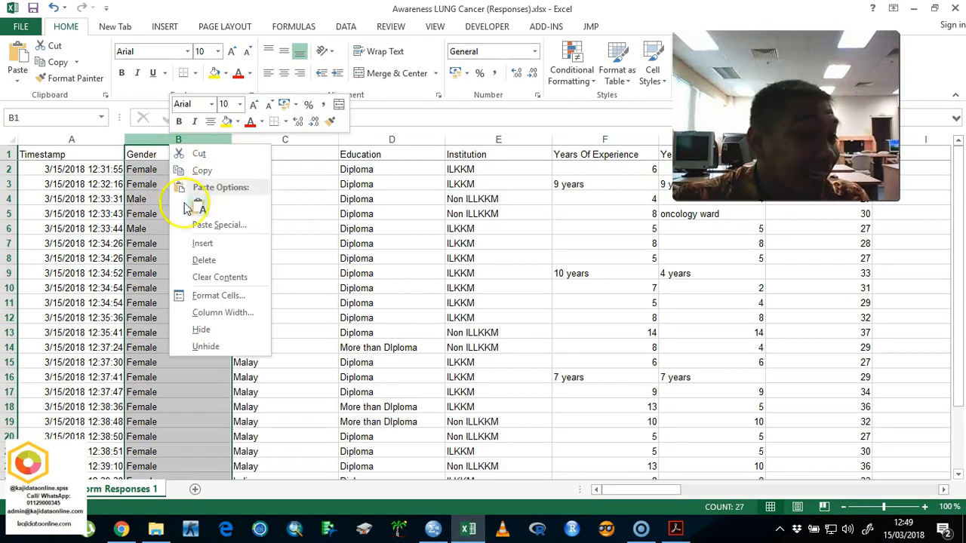
click(211, 246)
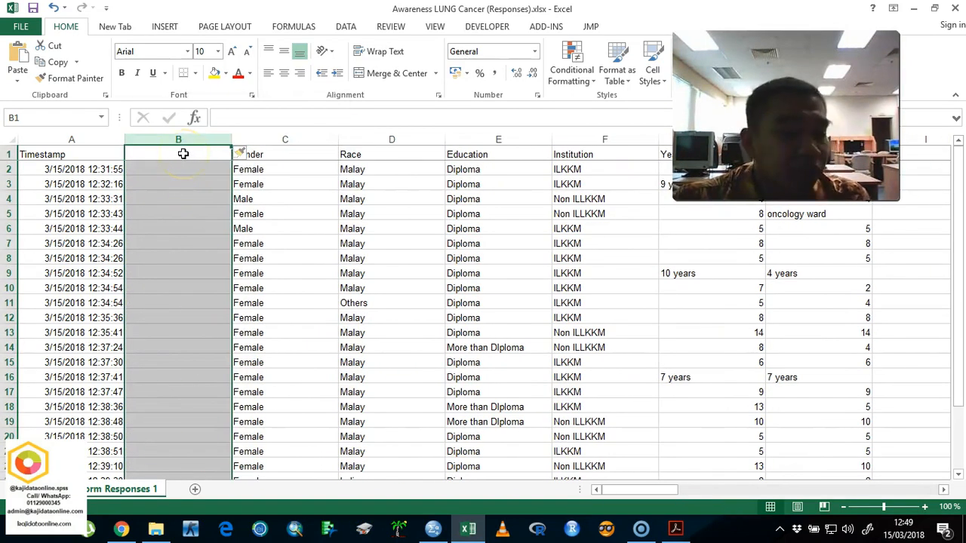
Step: Undo the column insertion and insert the empty column before the Gender column again
key(ctrl+z)
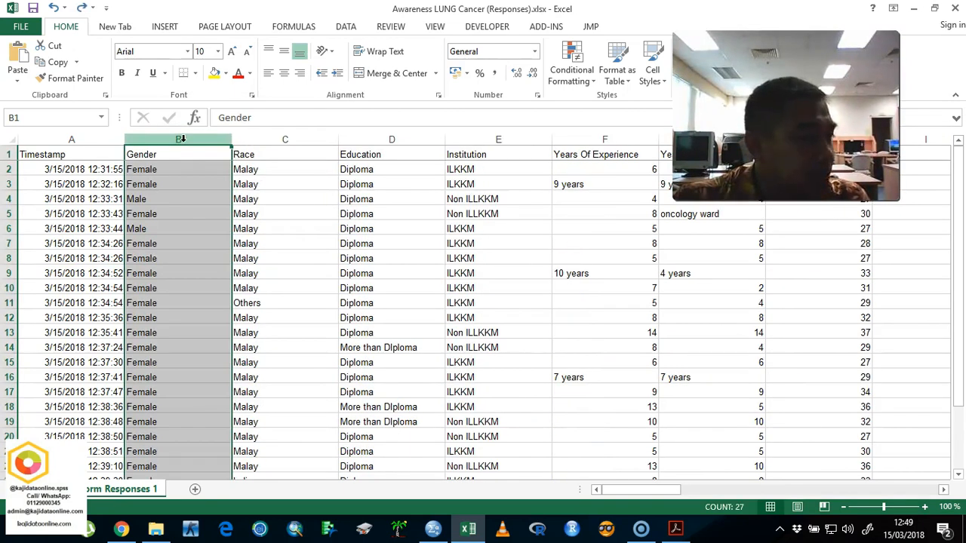
right_click(182, 141)
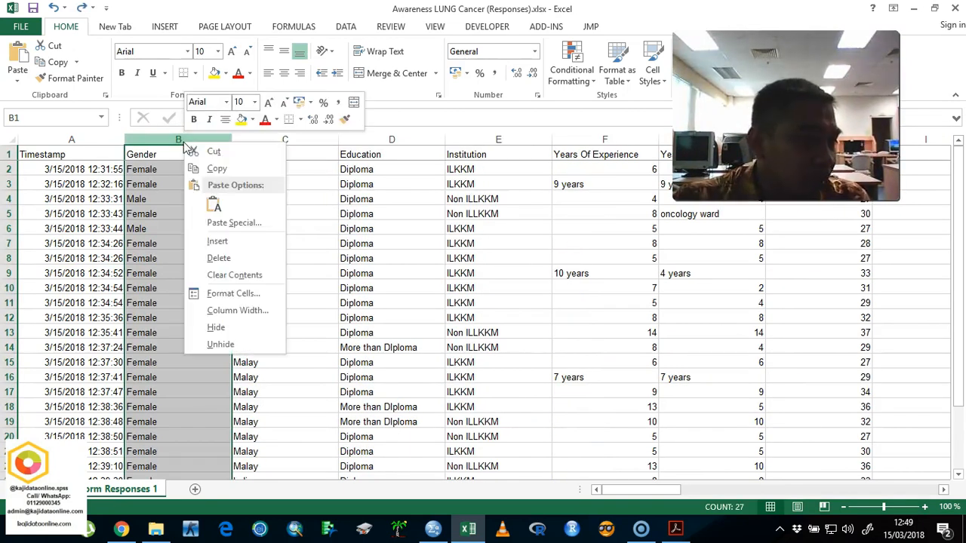
click(226, 241)
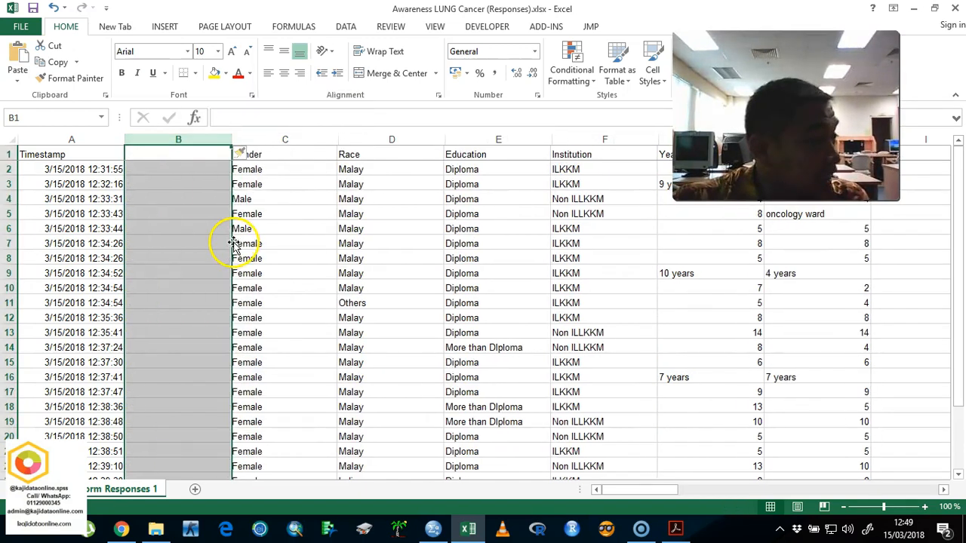
Step: Format the empty column before Gender as Number with 0 decimal places
right_click(214, 204)
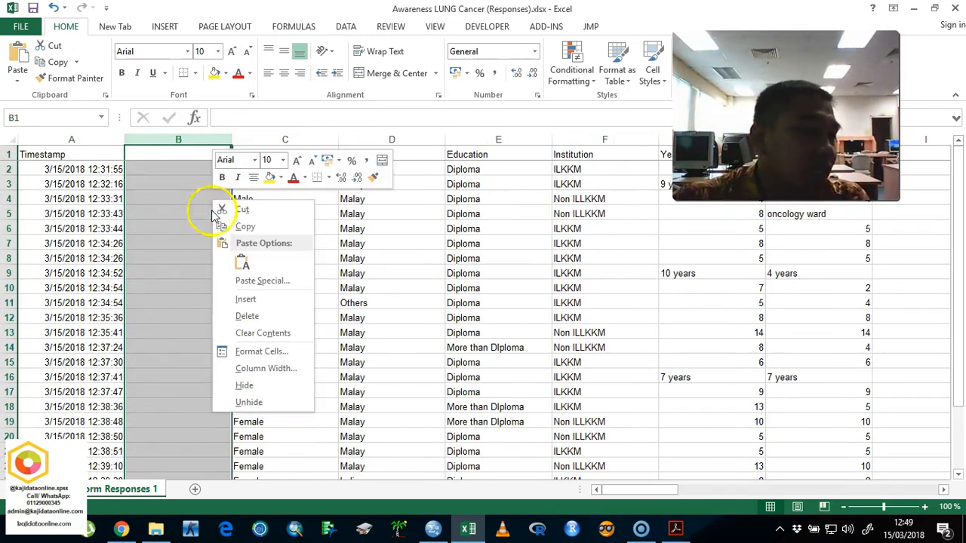
click(257, 333)
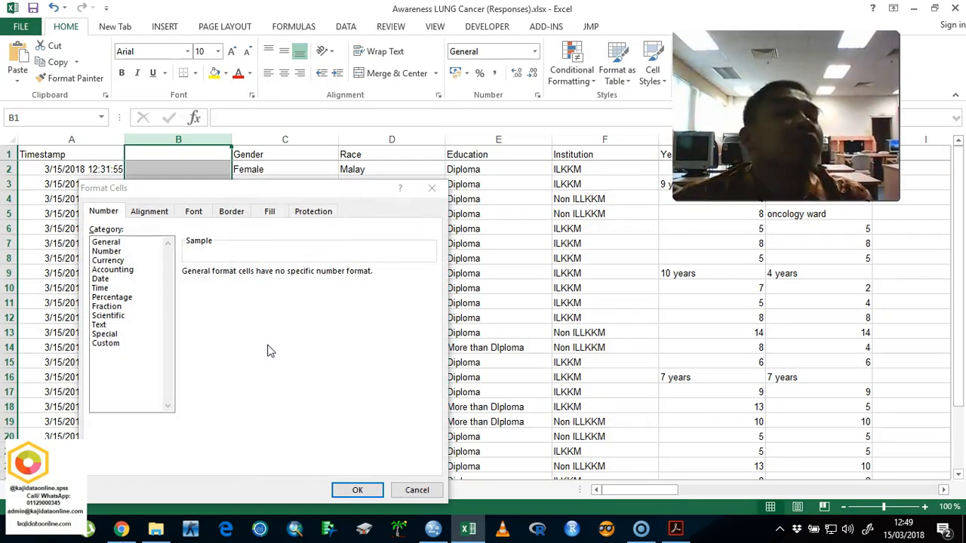
click(106, 252)
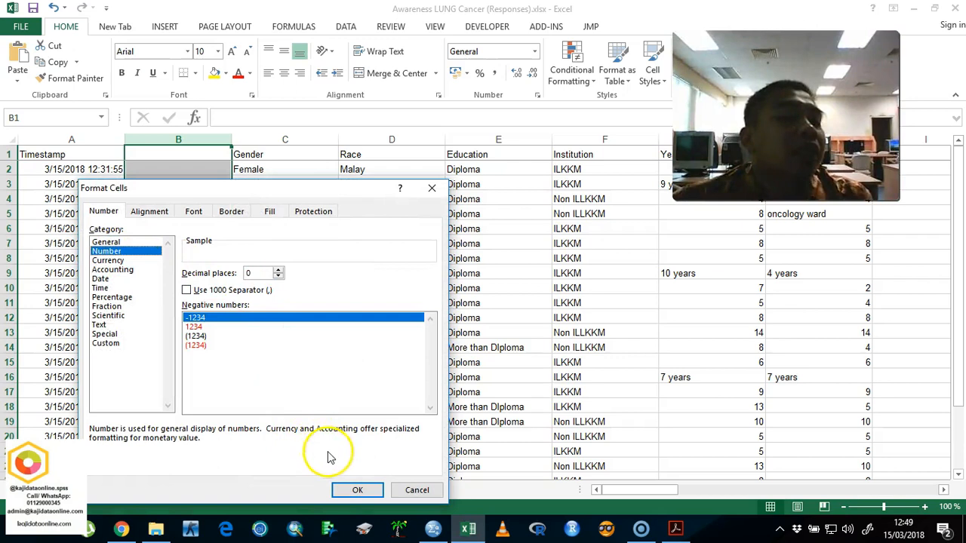
click(349, 490)
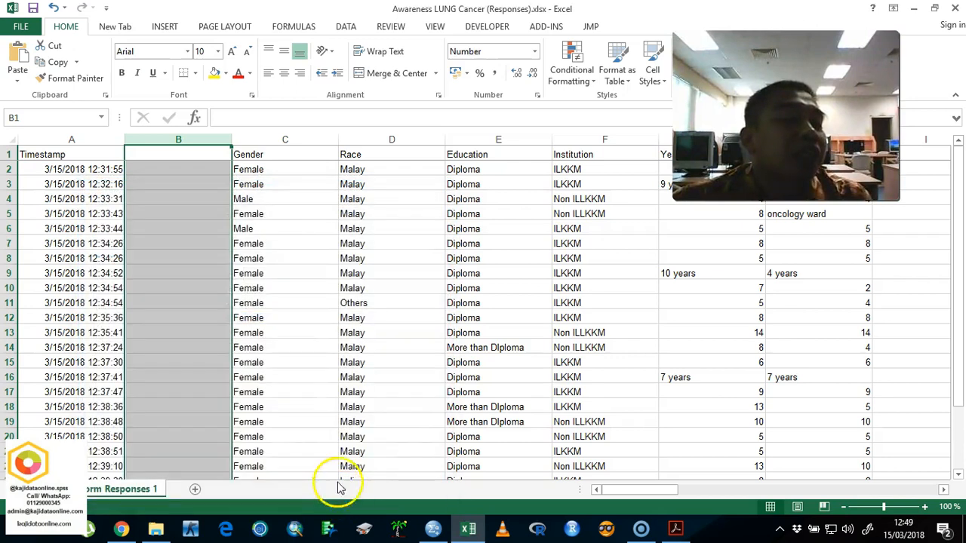
Step: Number the respondents in column B by entering 1 and 2 from B2 and filling the series down to 26
click(215, 172)
text(1)
key(Return)
text(2)
key(Return)
drag(215, 172, 234, 451)
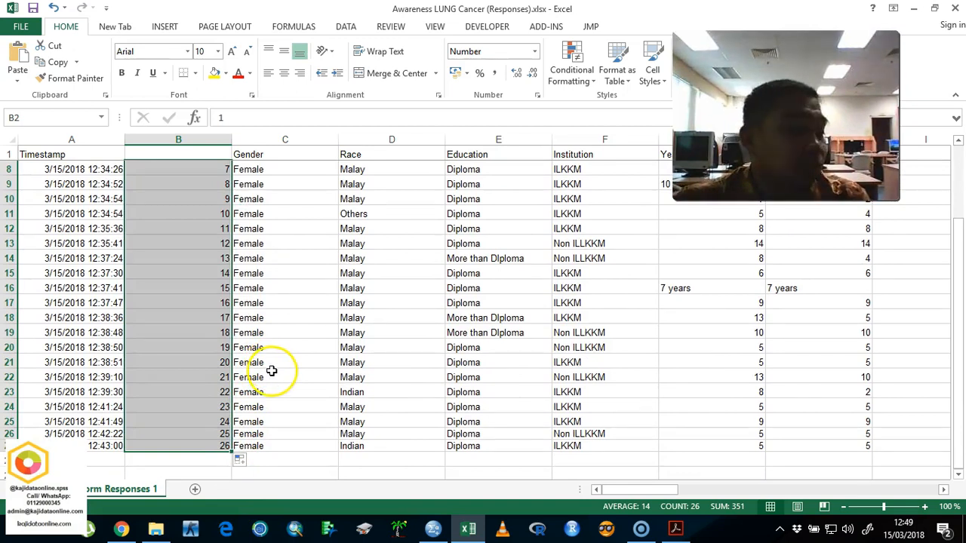
scroll(275, 369, up, 2)
Step: Switch to SPSS Statistics and name the first two variables id and gender
drag(250, 169, 358, 175)
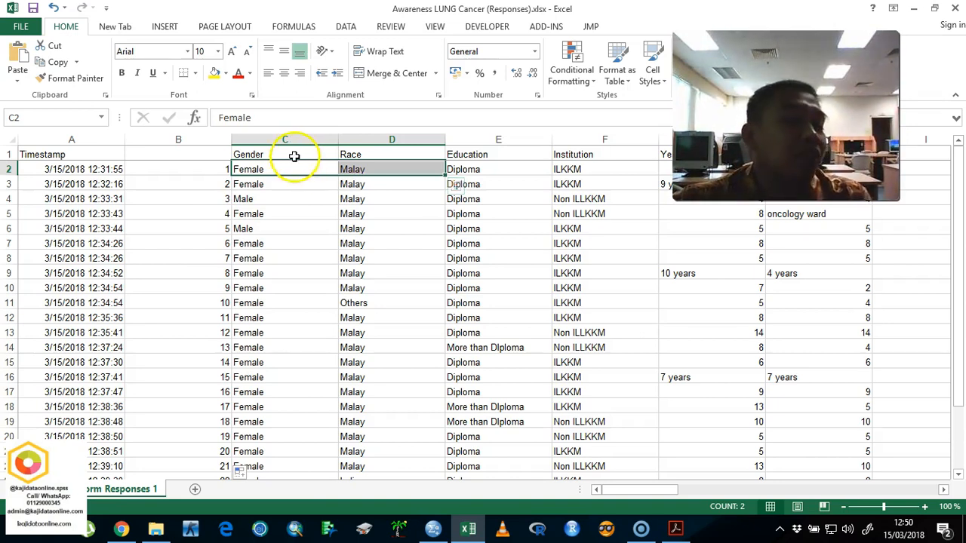
drag(288, 150, 410, 154)
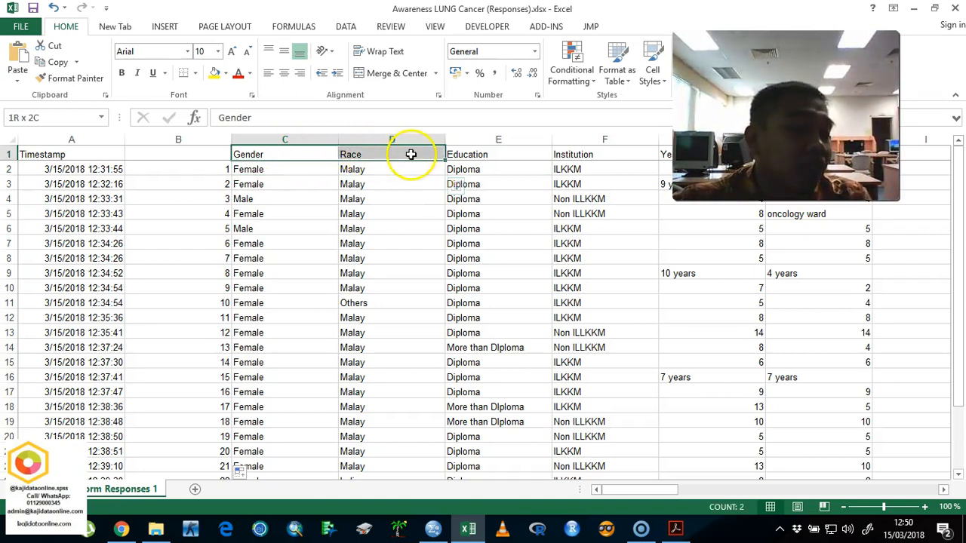
click(433, 528)
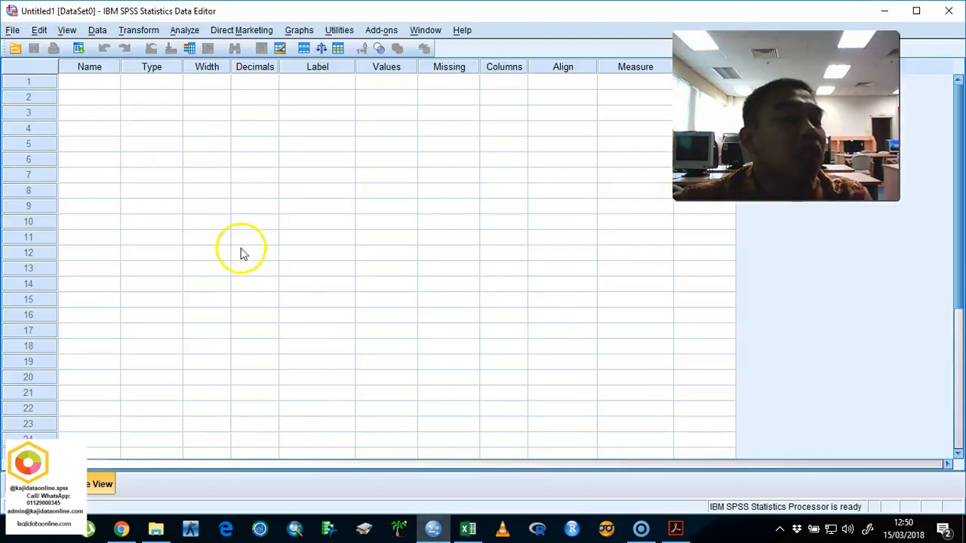
click(91, 88)
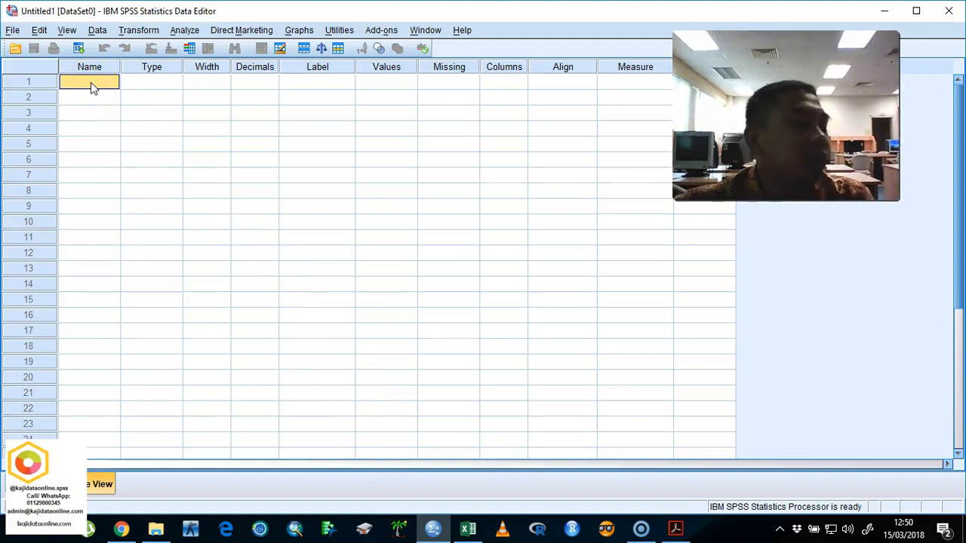
text(id)
key(Return)
text(gender)
key(Return)
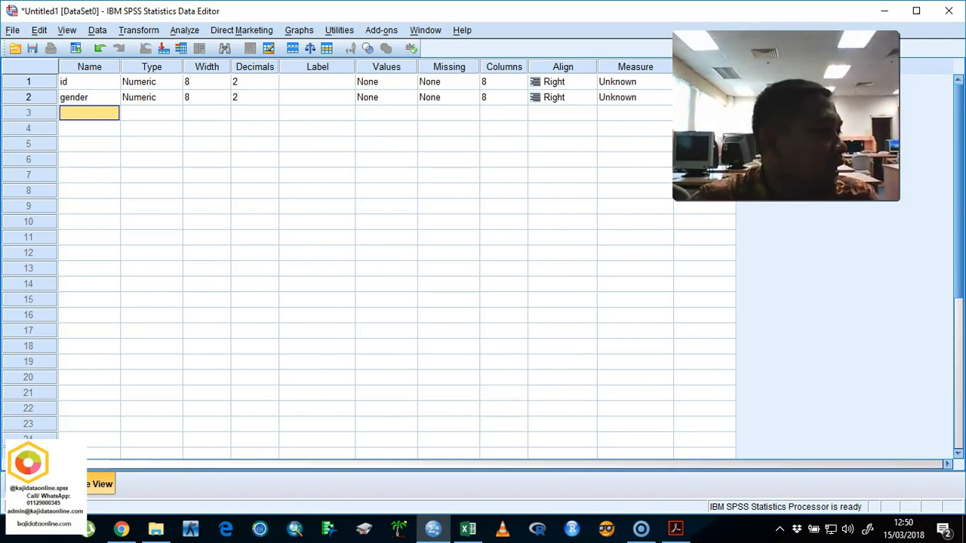
Step: Add the variables race, education and instit in rows 3 to 5
text(age)
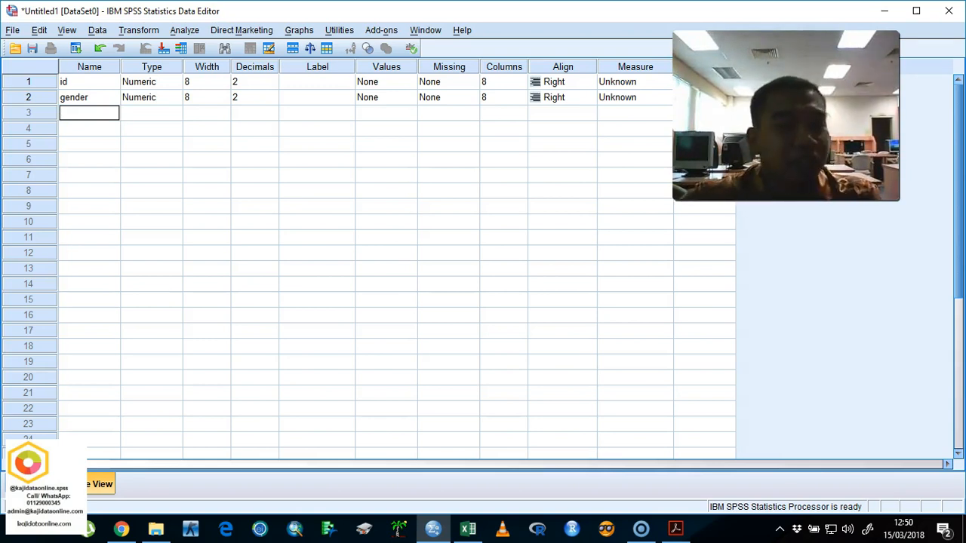
text(e)
key(Return)
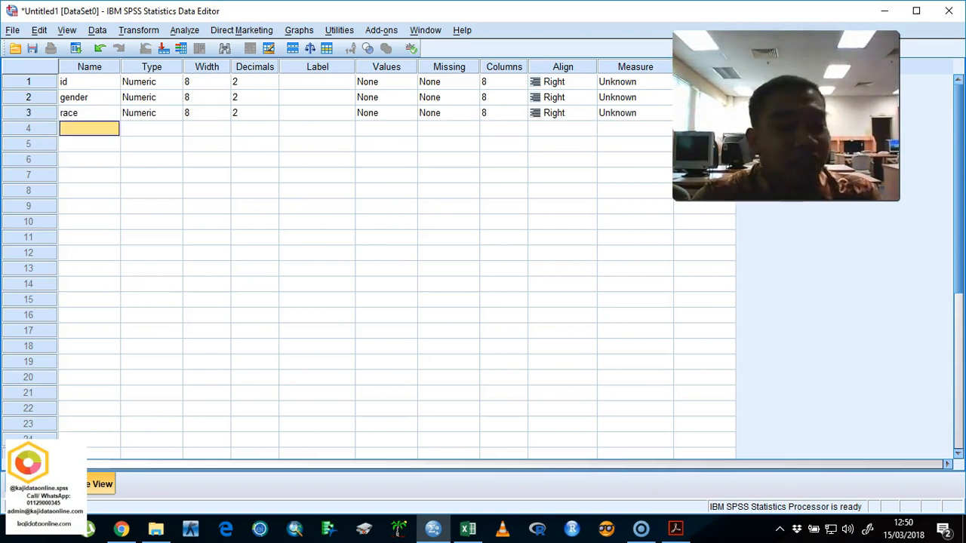
text(education)
key(Return)
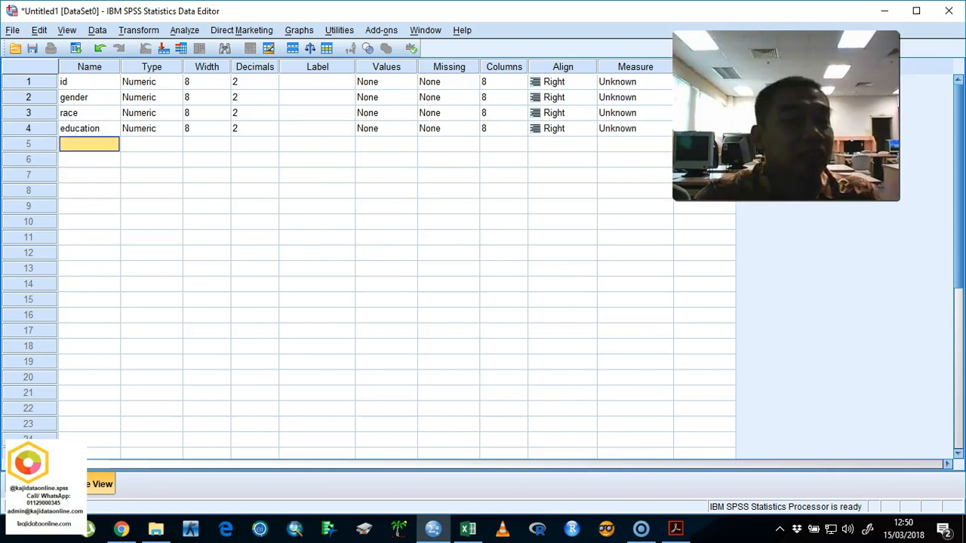
text(inst)
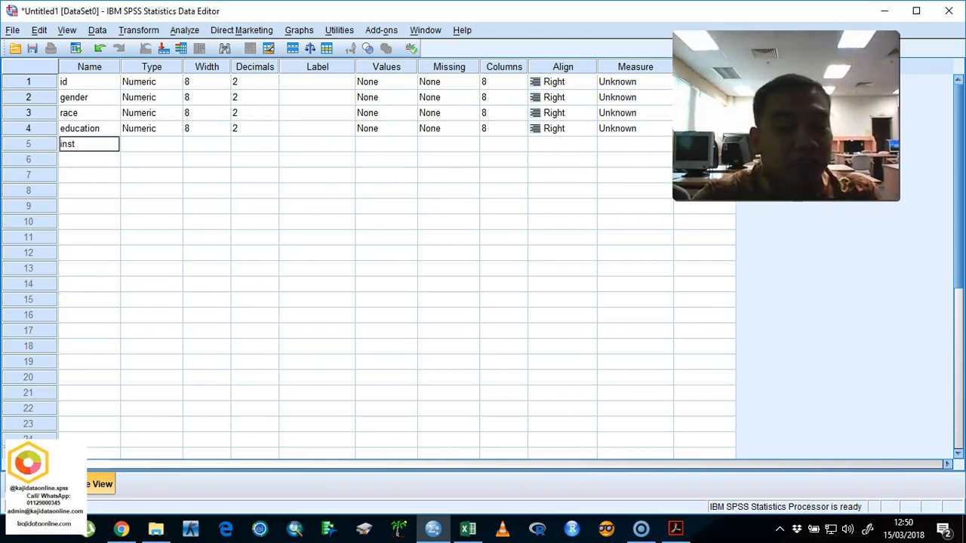
key(Return)
Step: Add the variables yr.exp, yr.ward and age below instit
text(yr.exp)
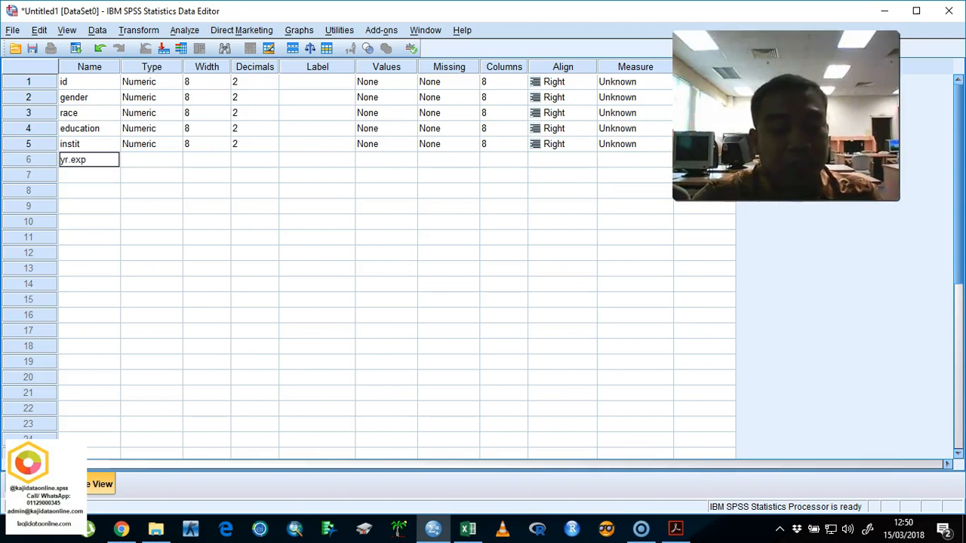
key(Return)
text(yr.)
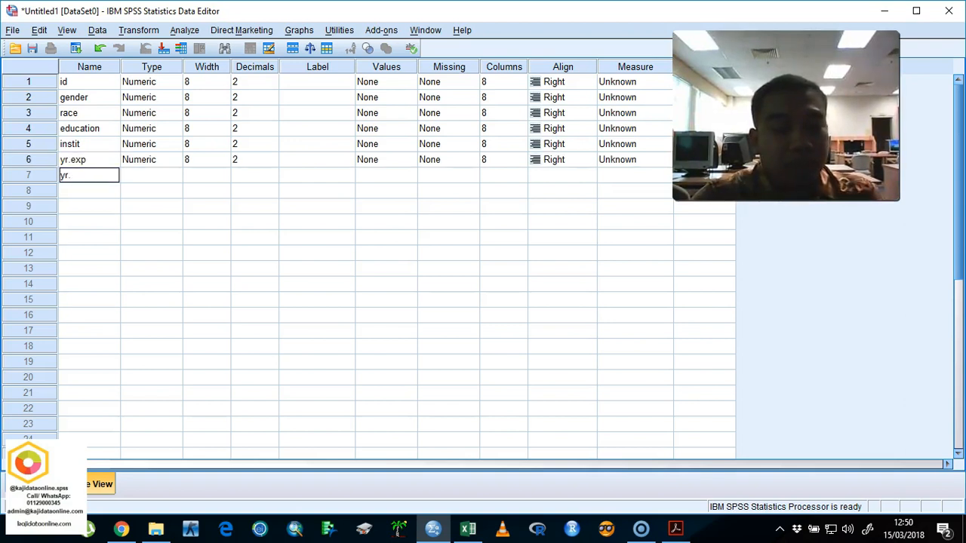
text(ward)
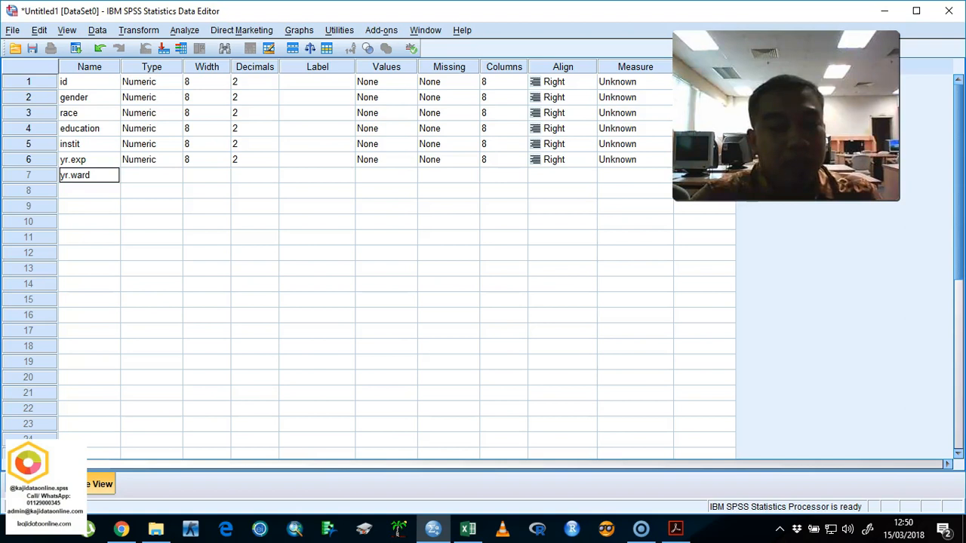
key(Return)
text(age)
key(Return)
Step: Add the variables cgpa, salary, spouse and b1 below age
text(cgpa)
key(Return)
text(sala)
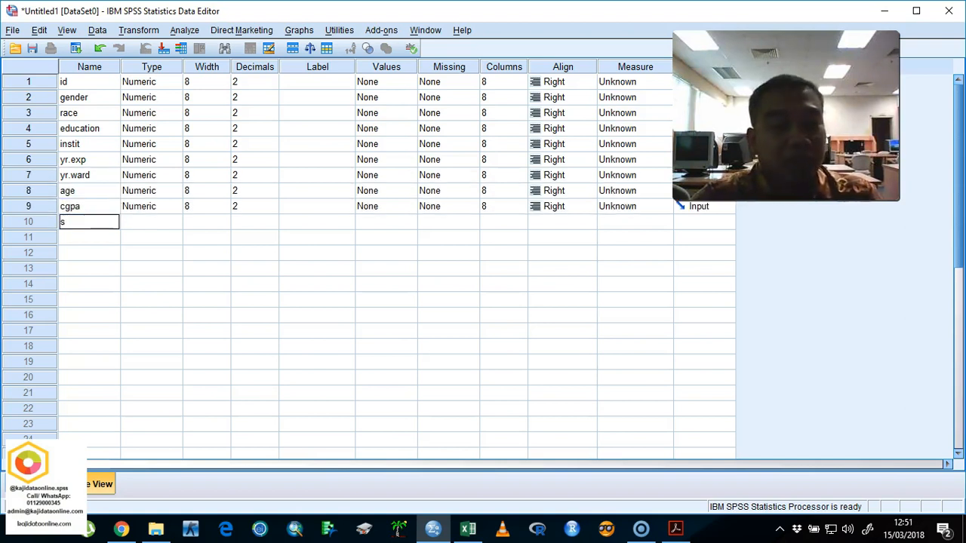
key(Return)
text(spouse)
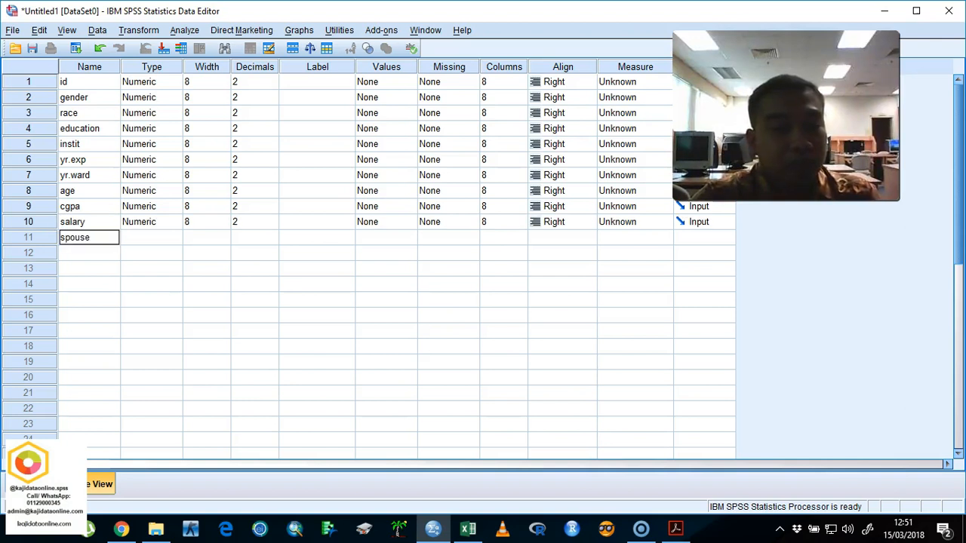
key(Return)
text(b1)
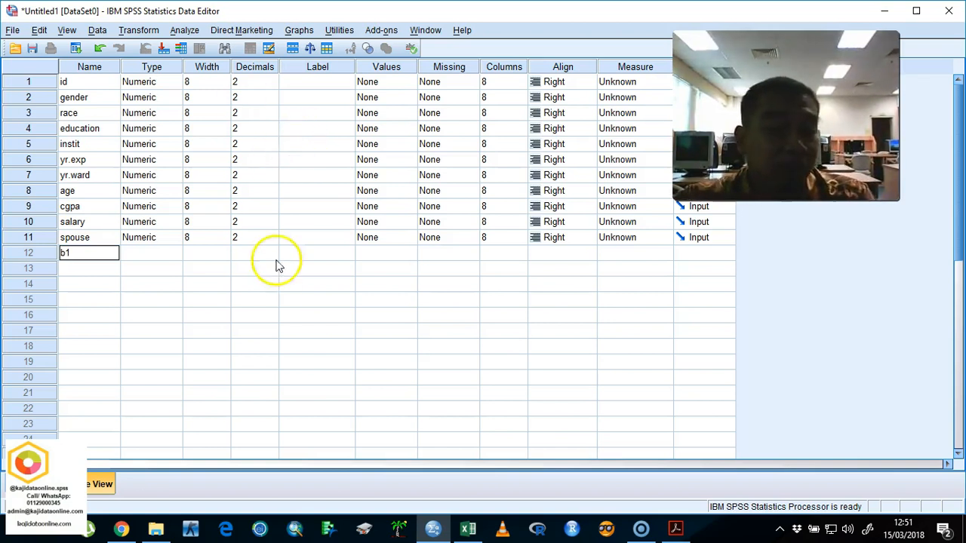
Step: Switch to Excel, add a new worksheet, and enter b1 in C2 and b2 in C3
click(467, 528)
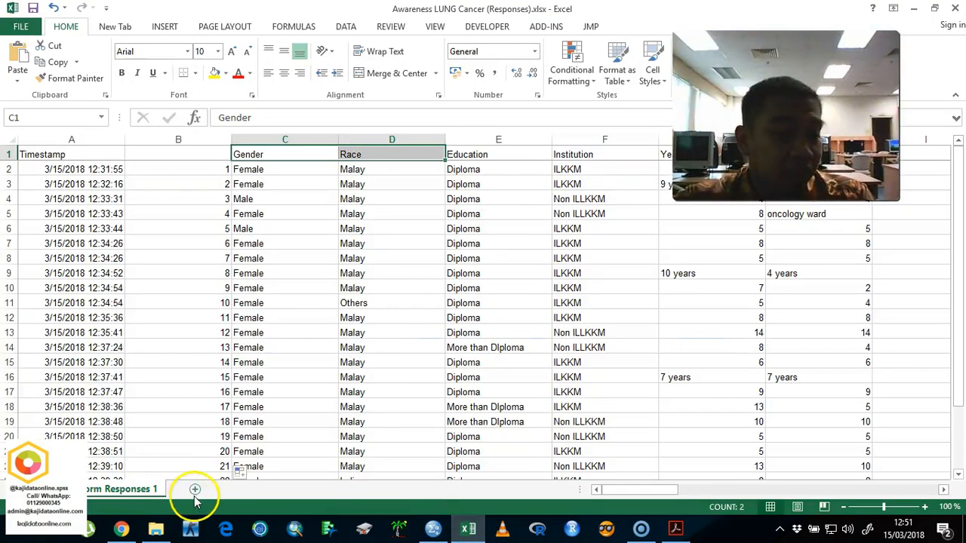
click(195, 488)
click(144, 169)
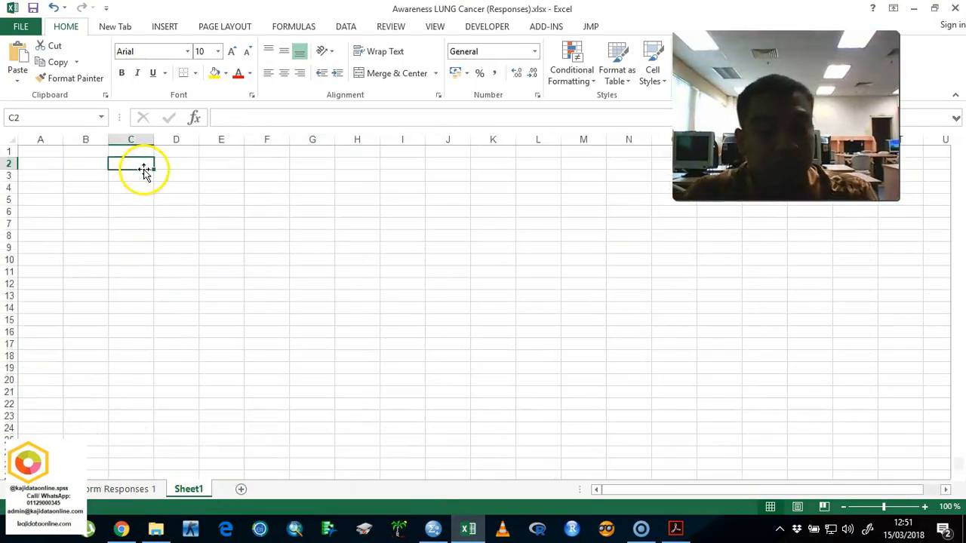
text(b1)
key(Return)
text(b2)
key(Return)
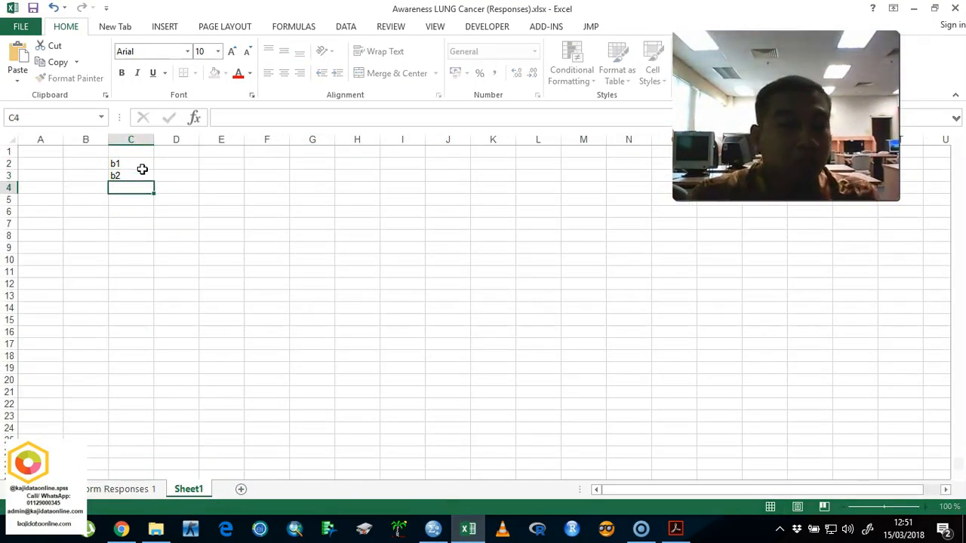
Step: Extend the series to b14 in C15, copy it, and paste it into SPSS as variable names from row 12
drag(140, 168, 130, 326)
key(ctrl+c)
click(426, 530)
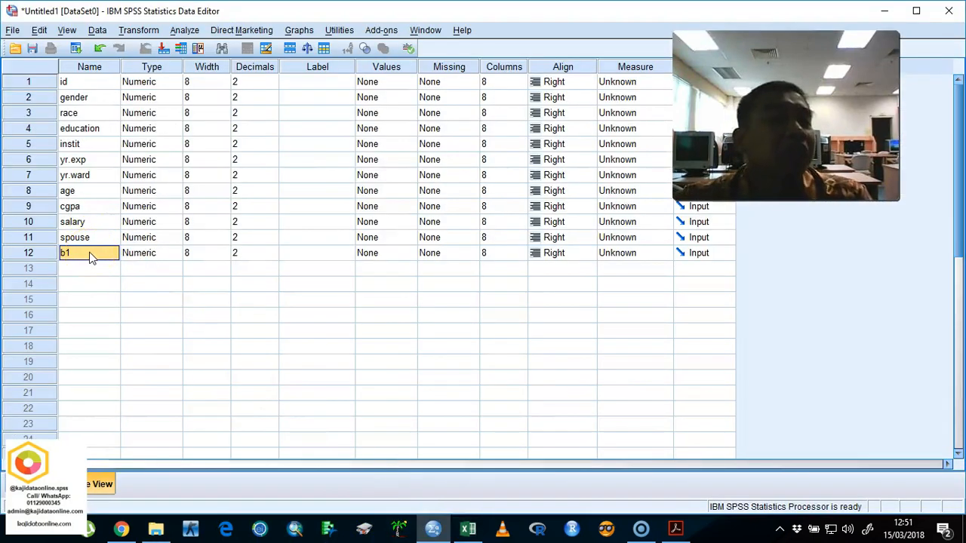
Step: Return to Excel and fill D2:D10 with the series c1 to c9
click(467, 515)
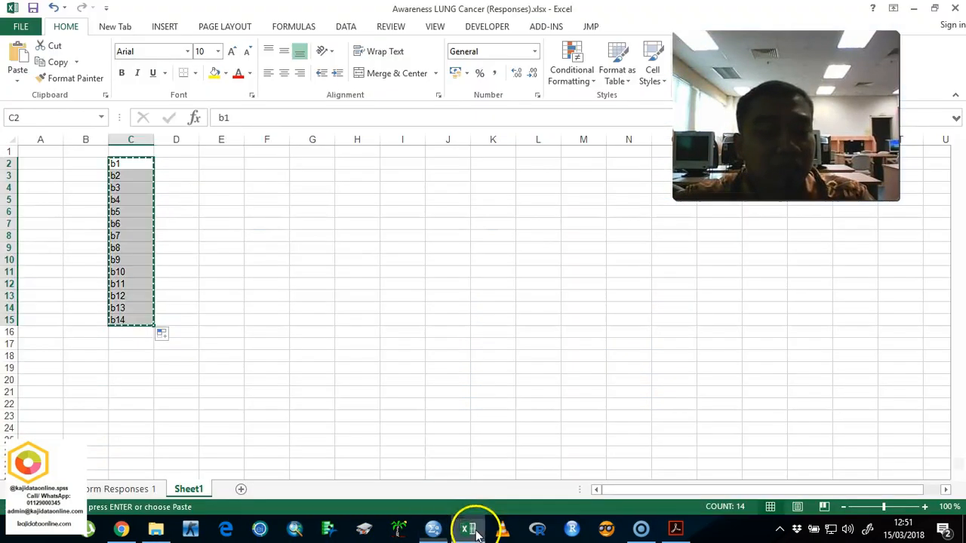
click(197, 163)
text(c1)
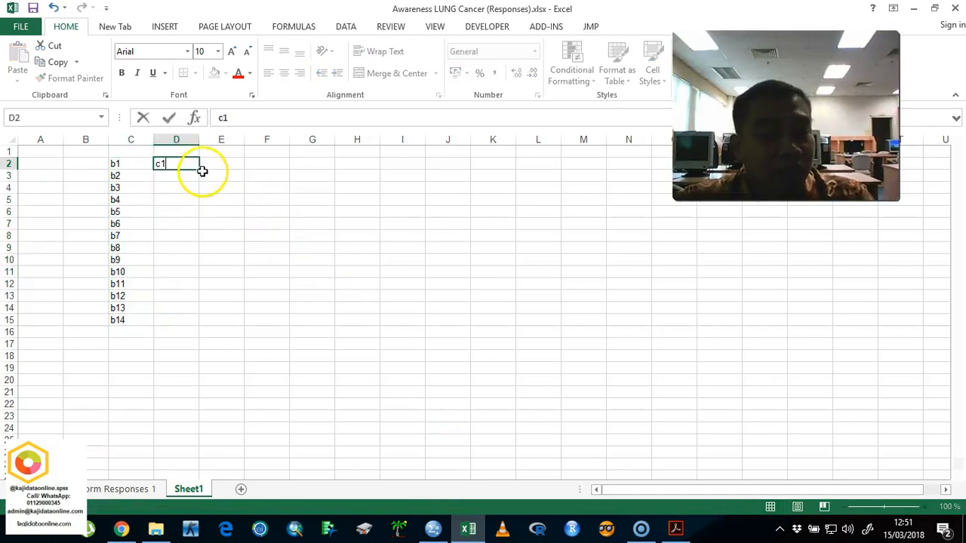
key(Return)
text(c2)
key(Return)
drag(183, 163, 197, 264)
Step: Copy the c1 to c9 series and paste it into SPSS as variable names below b14, starting at row 26
key(ctrl+c)
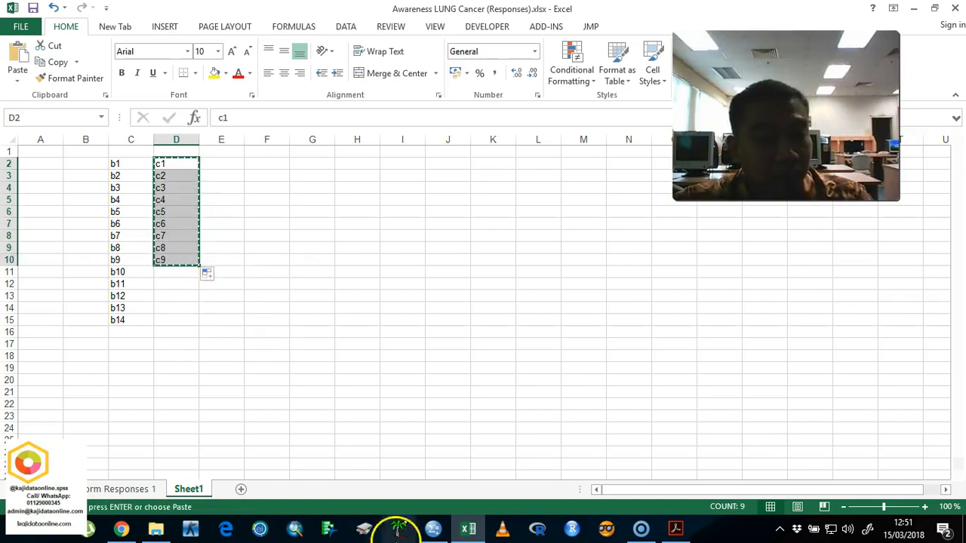
click(433, 528)
scroll(91, 381, down, 3)
click(91, 330)
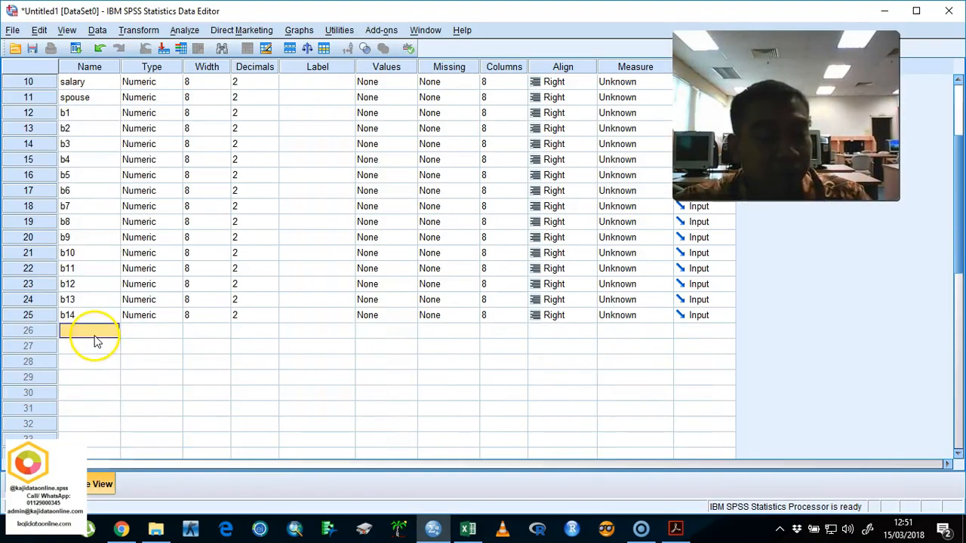
key(ctrl+v)
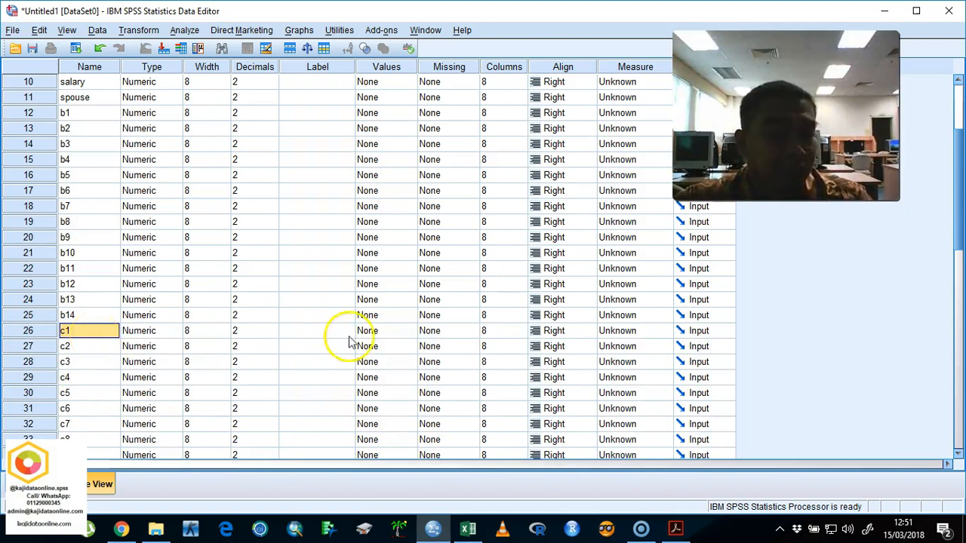
Step: Start the value labels for variable c1, adding 1 = SD and 2 = D
click(393, 332)
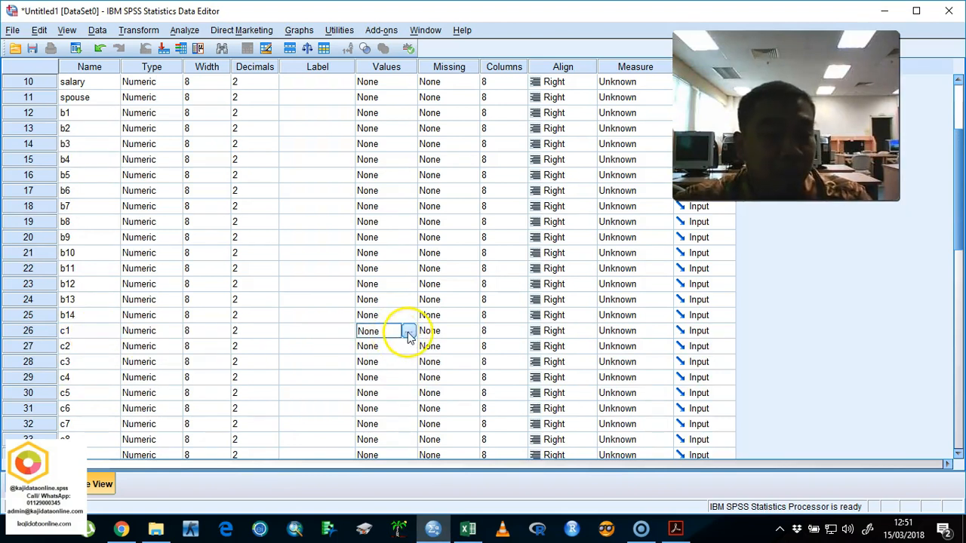
click(409, 330)
text(1)
key(Tab)
text(D)
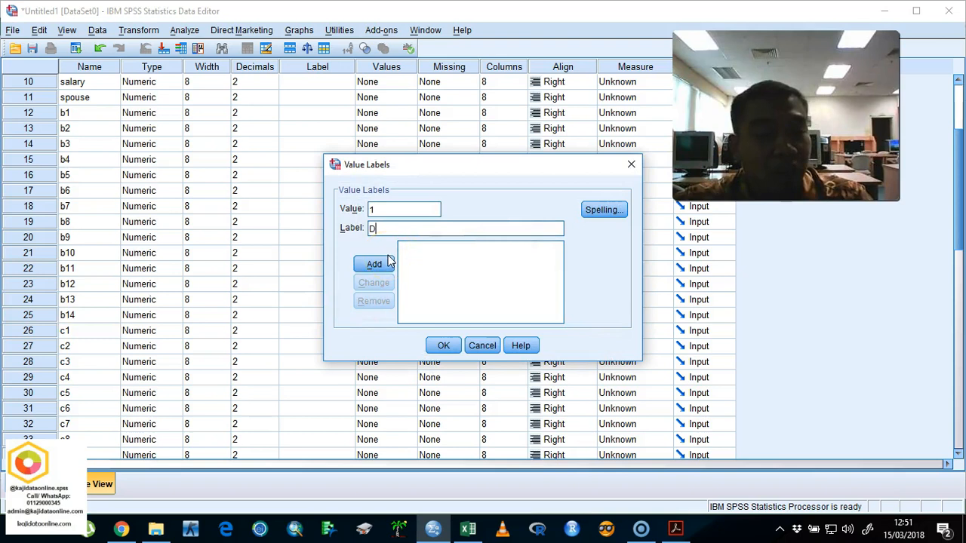
key(BackSpace)
text(SD)
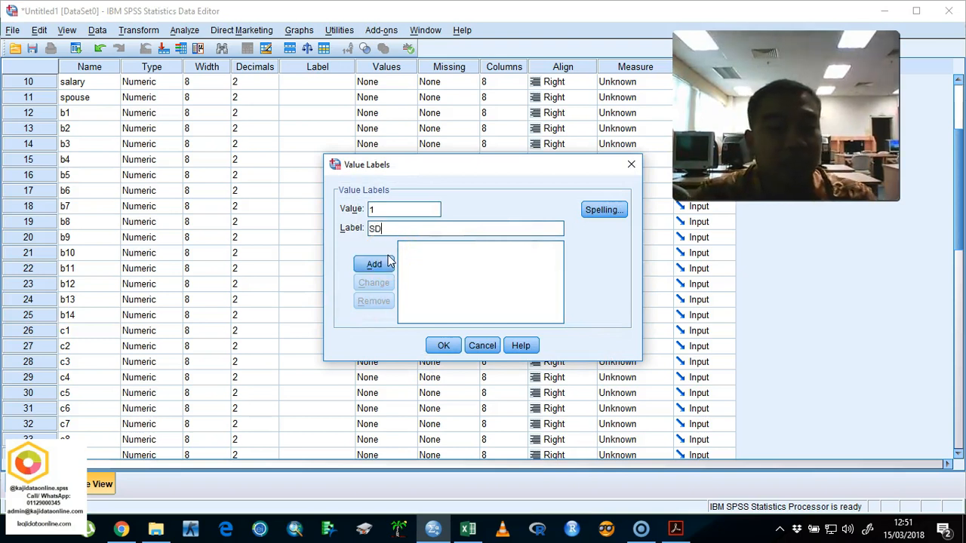
click(374, 264)
text(2)
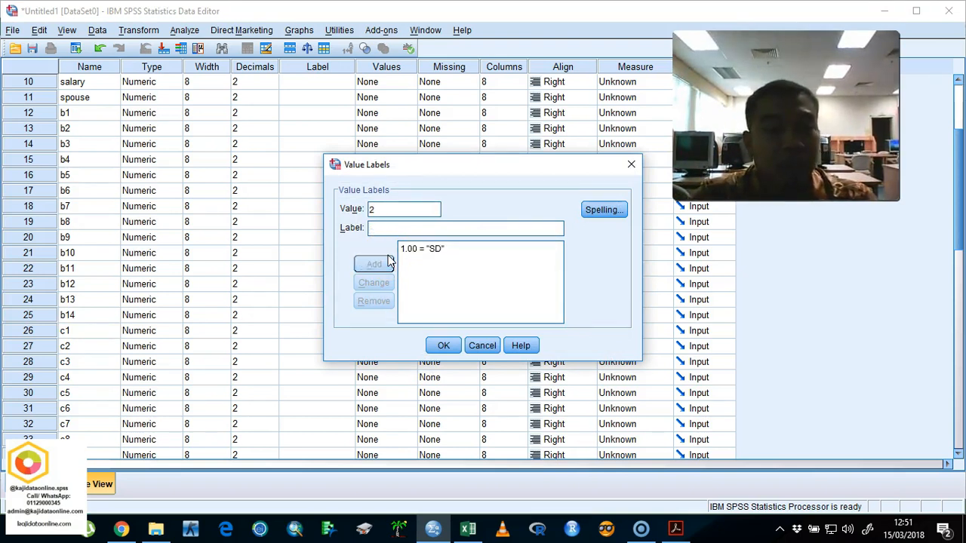
key(Tab)
text(D)
click(374, 263)
Step: Add the labels 3 = NS, 4 = A and 5 = SA for c1 and apply the value labels
text(3)
key(Tab)
text(NS)
click(388, 261)
text(3)
key(Tab)
text(A)
click(388, 261)
text(5)
key(Tab)
text(SA)
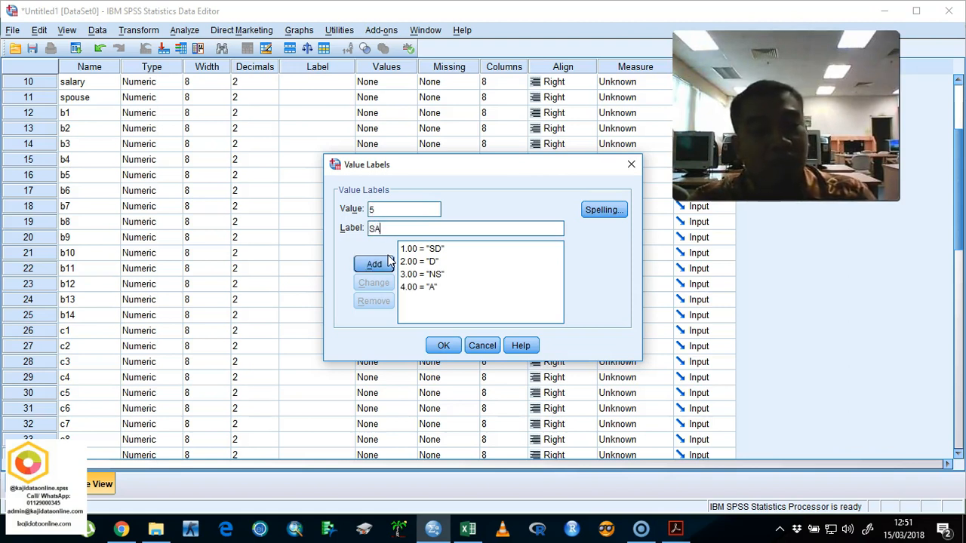
click(388, 261)
click(442, 345)
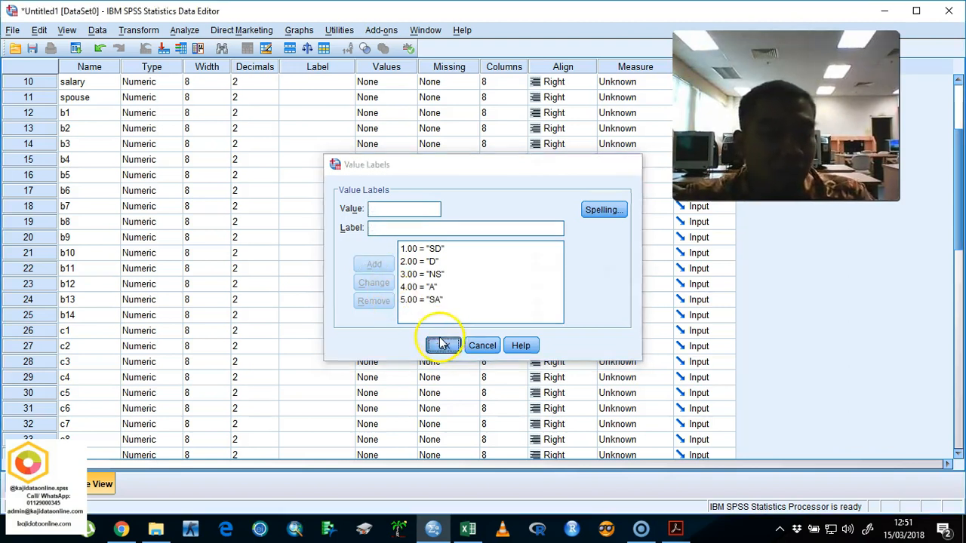
Step: Copy c1's value labels and paste them onto the remaining c variables, starting at c2
right_click(385, 332)
click(404, 344)
drag(392, 349, 385, 255)
right_click(385, 255)
click(423, 276)
Step: Start the value labels for variable b1, adding -1 = Not Sure
scroll(423, 272, up, 5)
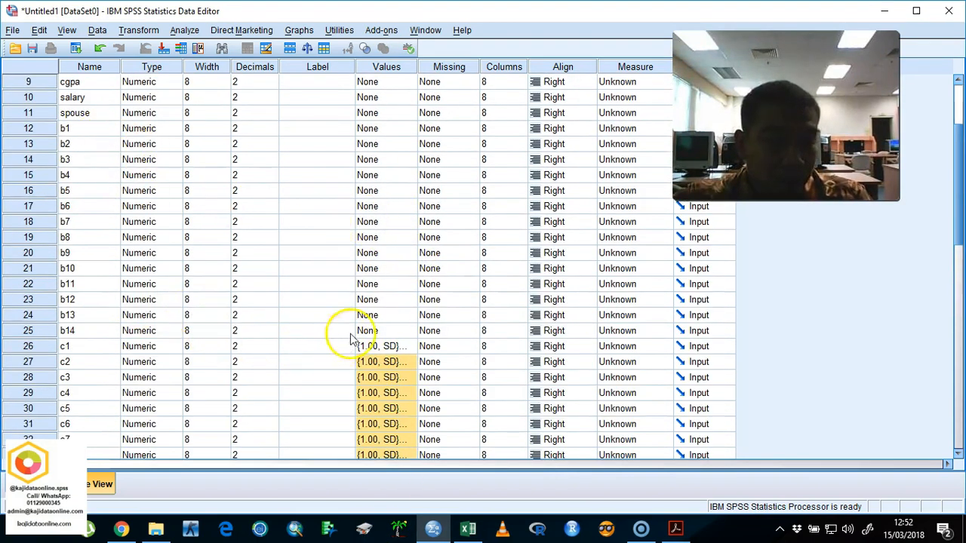
scroll(369, 302, up, 2)
click(394, 221)
click(410, 221)
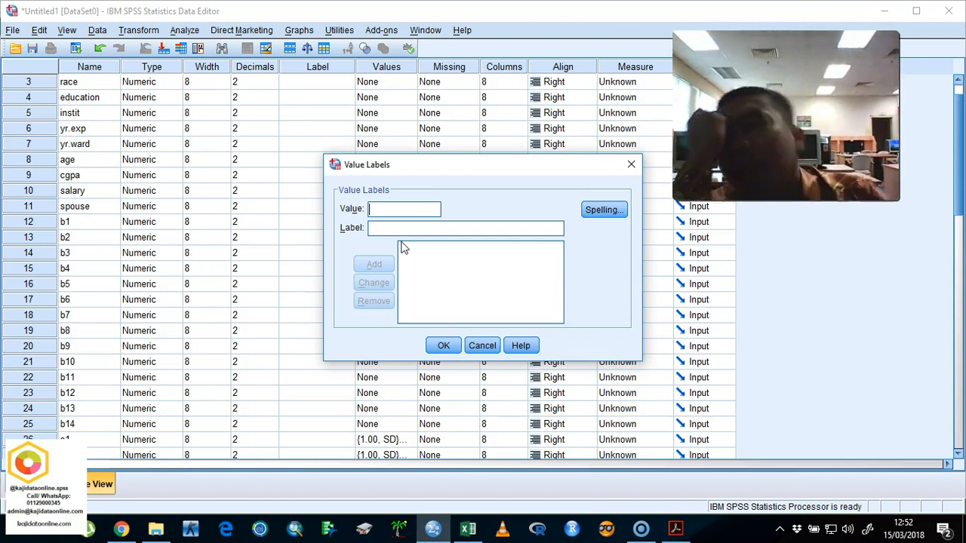
text(-1)
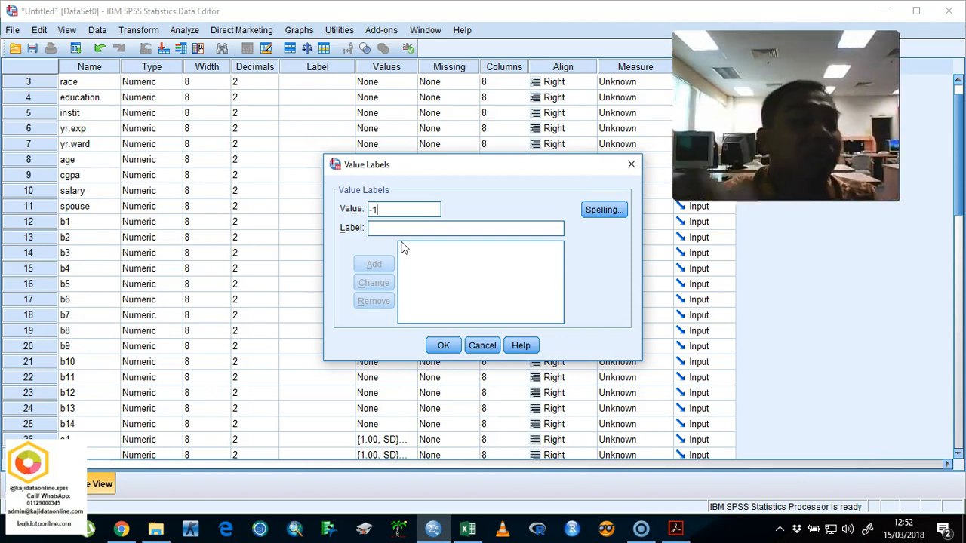
key(Tab)
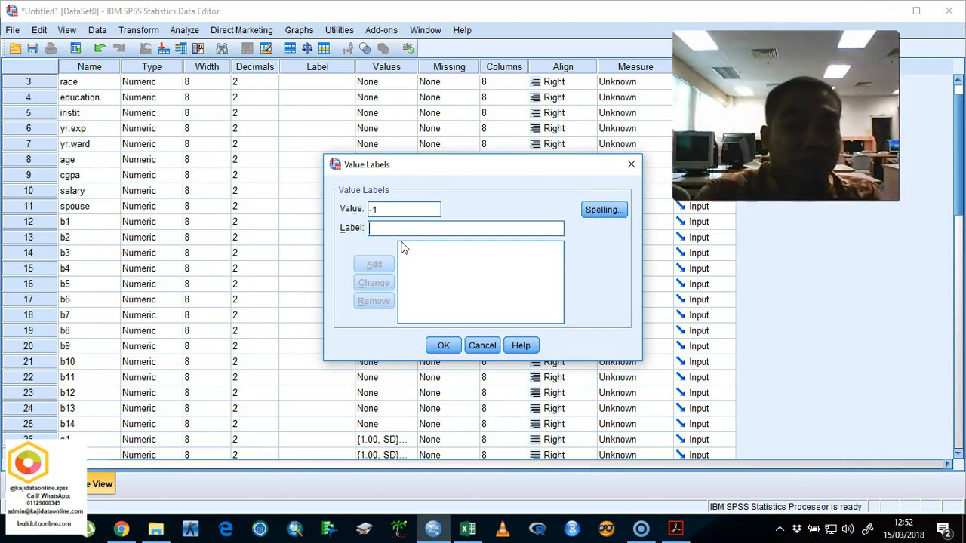
text(Not Sure)
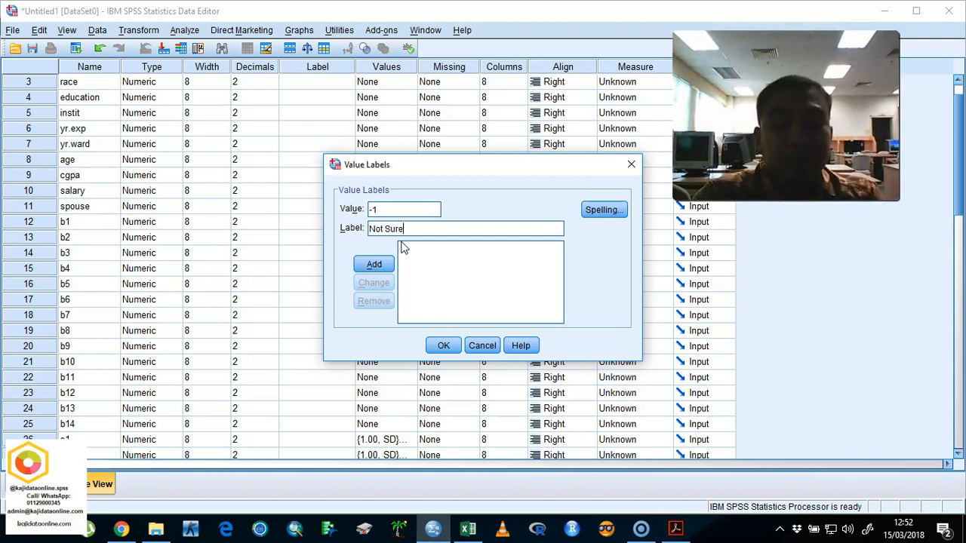
key(Return)
Step: Add the labels 1 = Yes and 0 = No for b1 and apply the value labels
text(1)
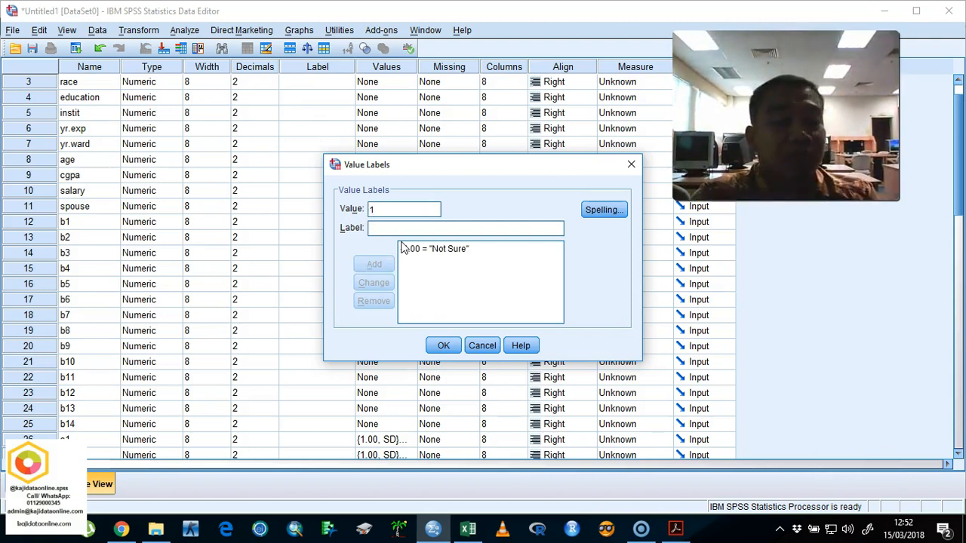
text(Yes)
key(Return)
text(0)
key(Tab)
text(No)
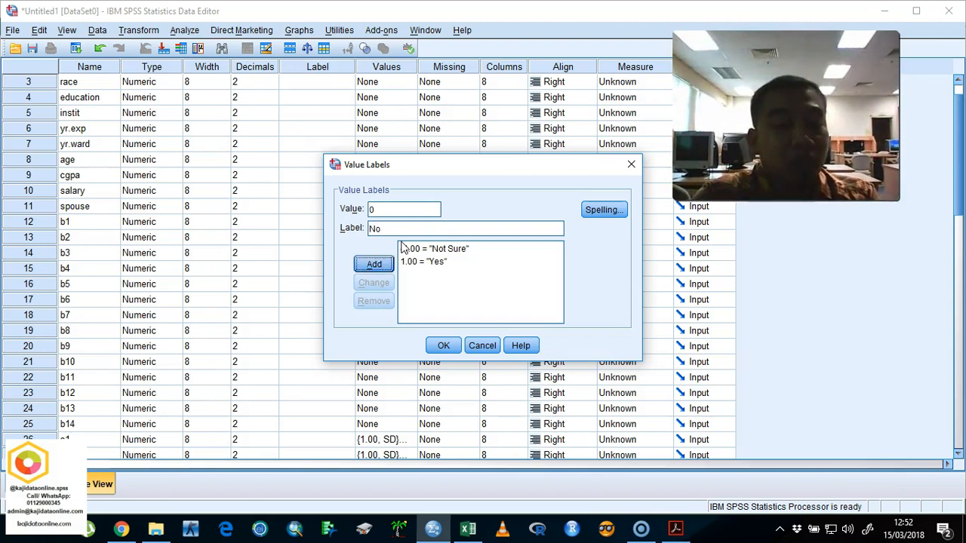
key(Return)
click(442, 345)
Step: Copy b1's value labels and paste them onto variables b2 to b14
click(385, 222)
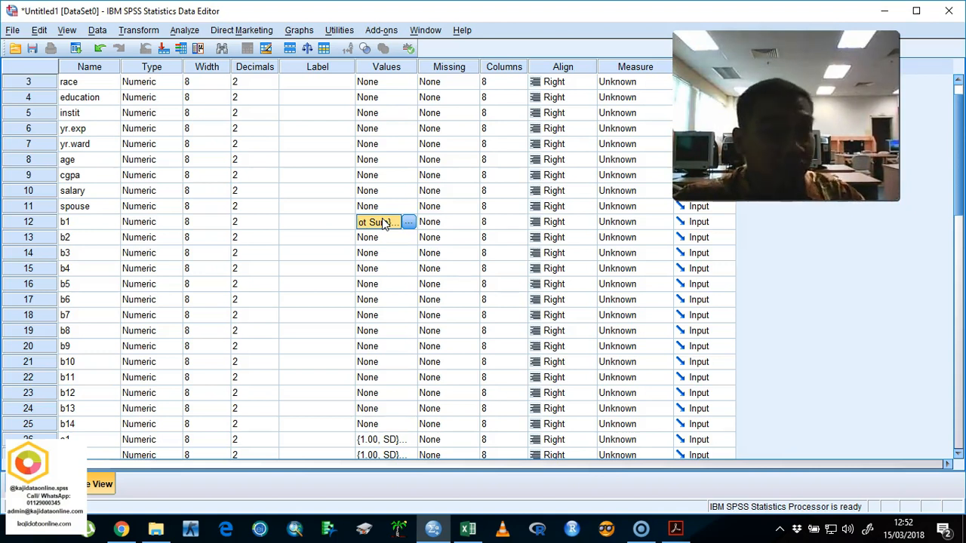
right_click(384, 223)
click(399, 229)
drag(385, 238, 377, 425)
right_click(377, 425)
click(401, 448)
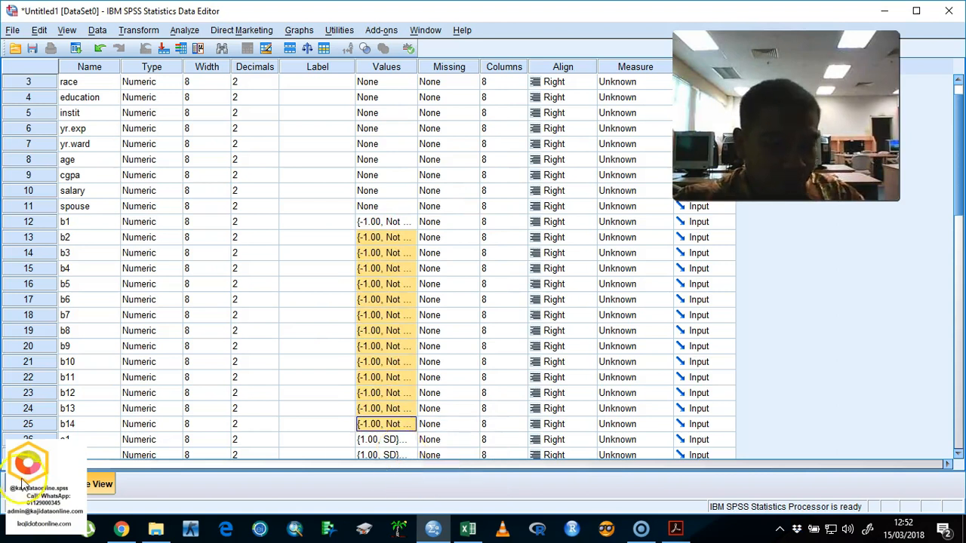
Step: Add the value labels 1 = male and 2 = femlae for the gender variable
scroll(398, 204, up, 1)
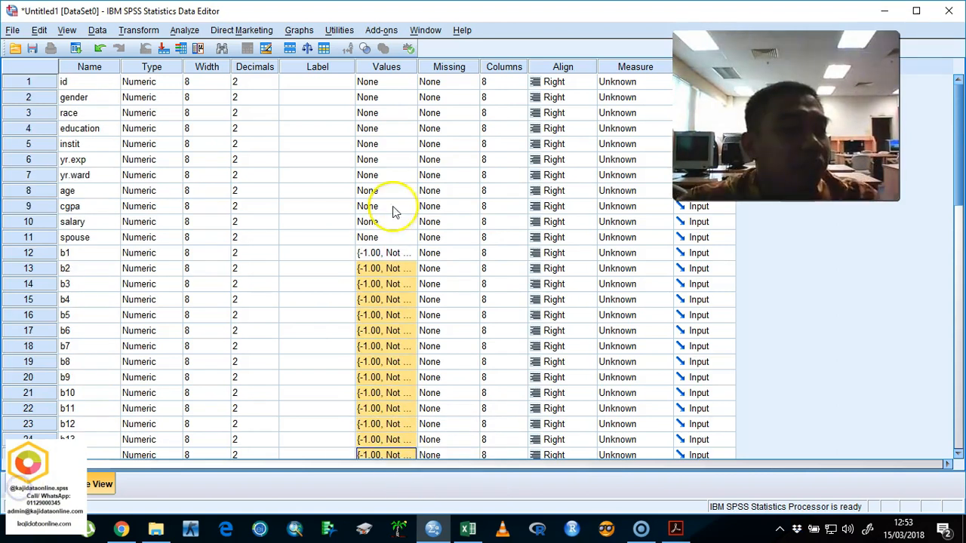
click(403, 97)
click(411, 97)
text(1)
key(Tab)
text(male)
key(Return)
text(2.00 = "femlae)
key(Return)
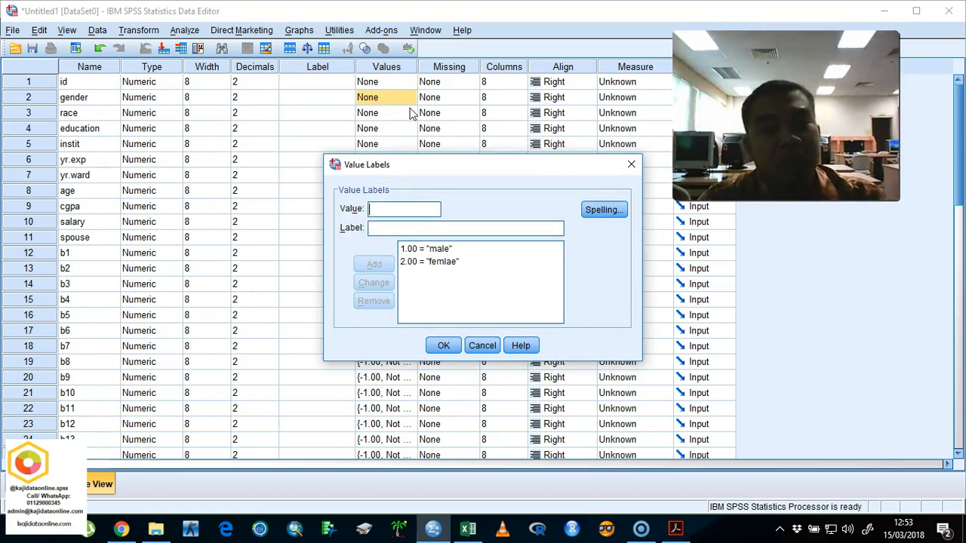
Step: Correct the label of value 2 to female and apply gender's value labels
click(436, 262)
click(424, 229)
key(BackSpace)
key(BackSpace)
key(BackSpace)
text(ale)
key(Return)
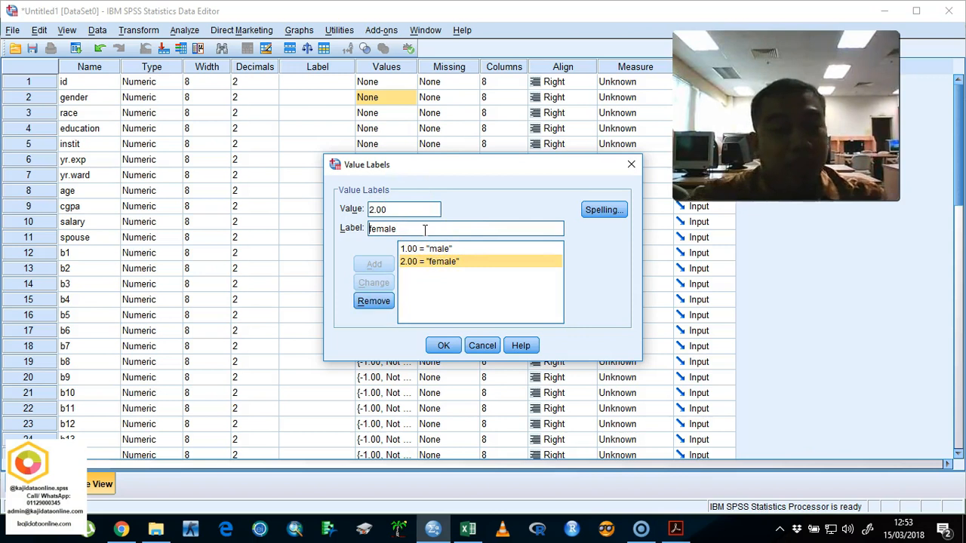
click(444, 344)
Step: Start the value labels for the race variable, adding value 1 with its label corrected to malay
click(400, 118)
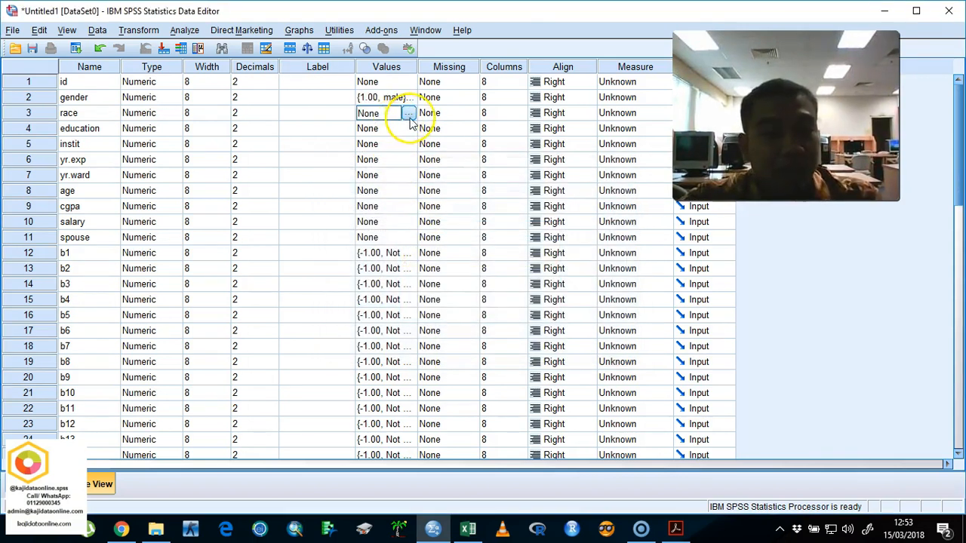
click(408, 115)
text(1)
key(Tab)
text(maly)
key(Return)
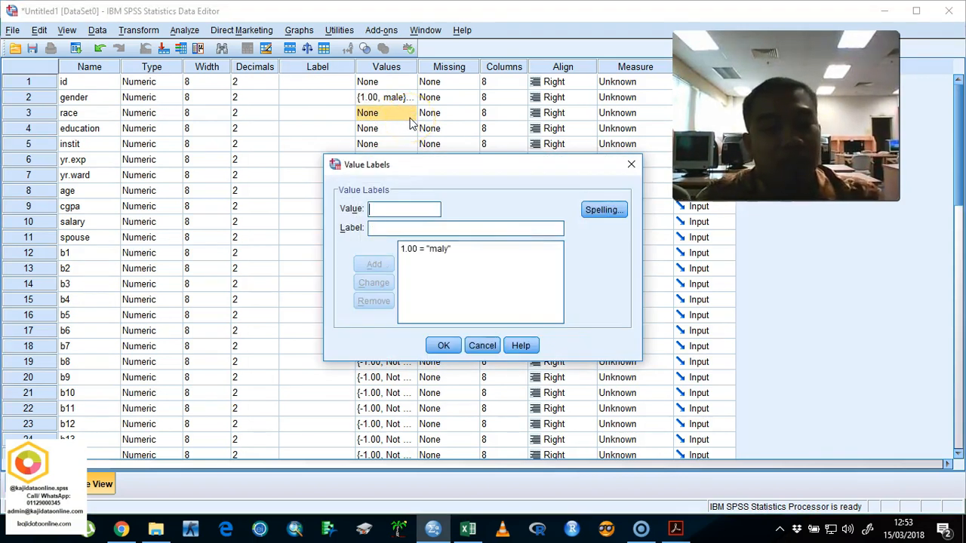
click(419, 249)
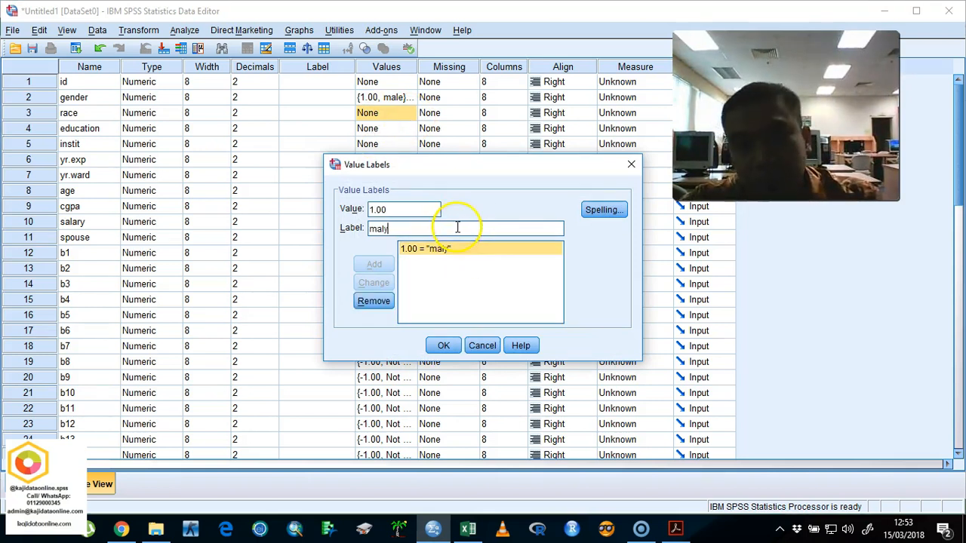
click(458, 224)
key(BackSpace)
text(ay)
key(Return)
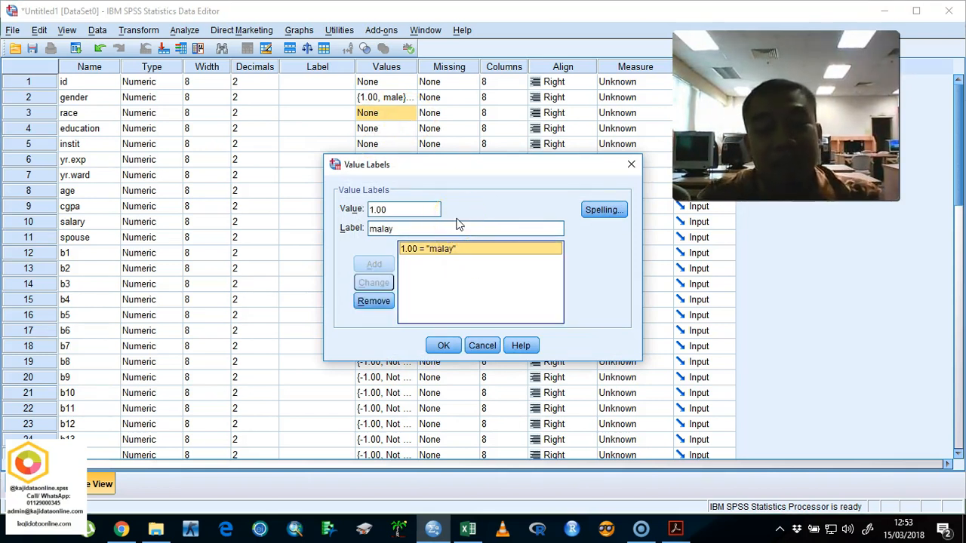
Step: Add the labels 2 = chinese, 3 = indian and 4 = others for race and apply the value labels
drag(430, 209, 312, 200)
text(2)
key(Tab)
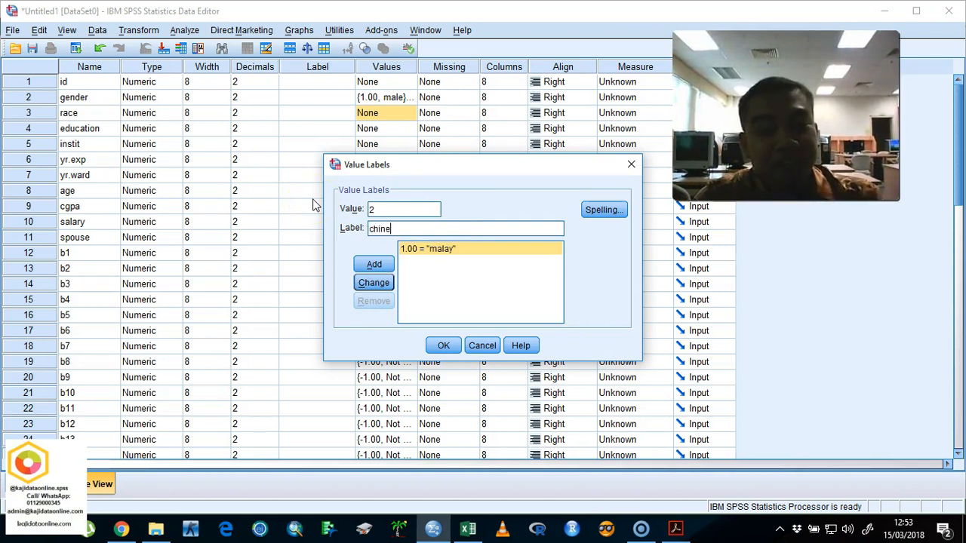
text(chinese)
key(Return)
text(3)
key(Tab)
text(in)
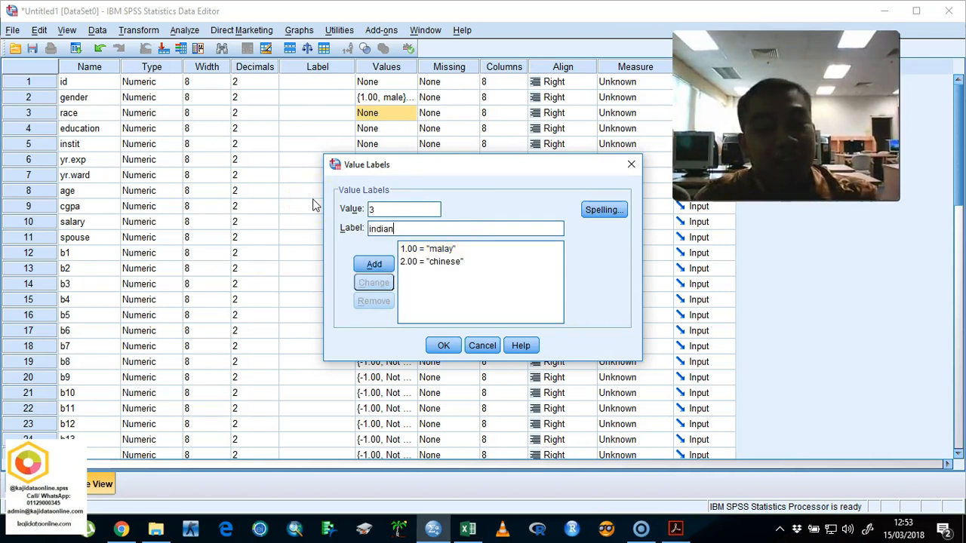
key(Return)
text(4)
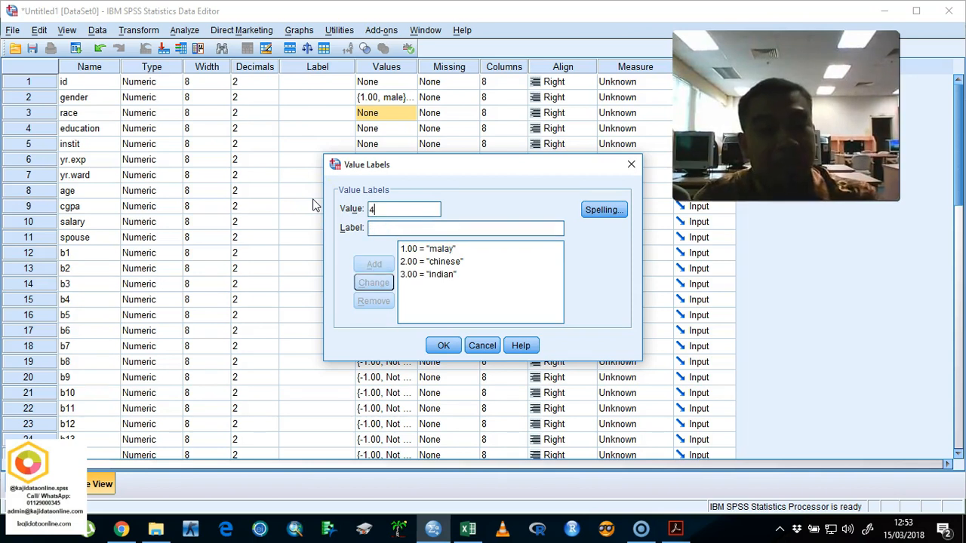
text(others)
key(Return)
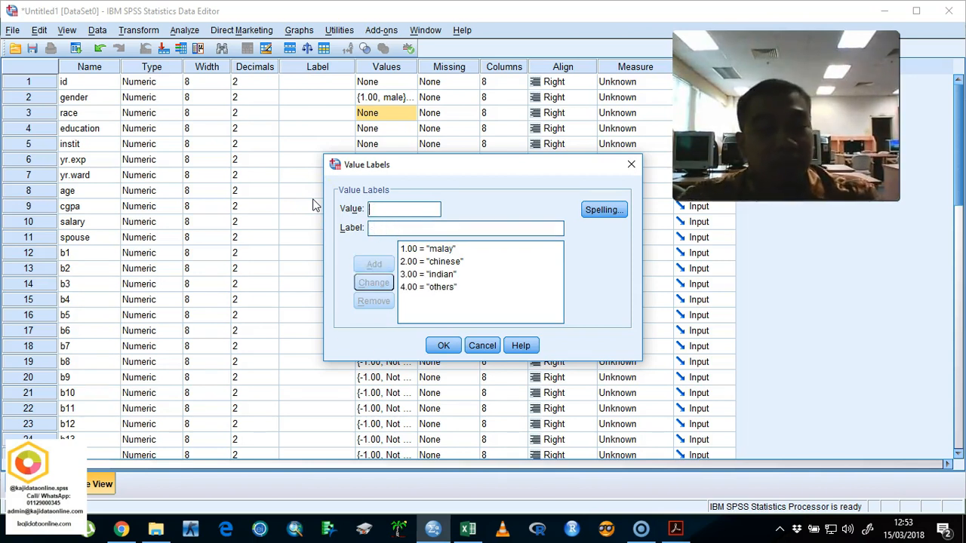
click(444, 346)
Step: Define the education variable's value labels as 1 = diploma and 2 = more than diploma
click(398, 128)
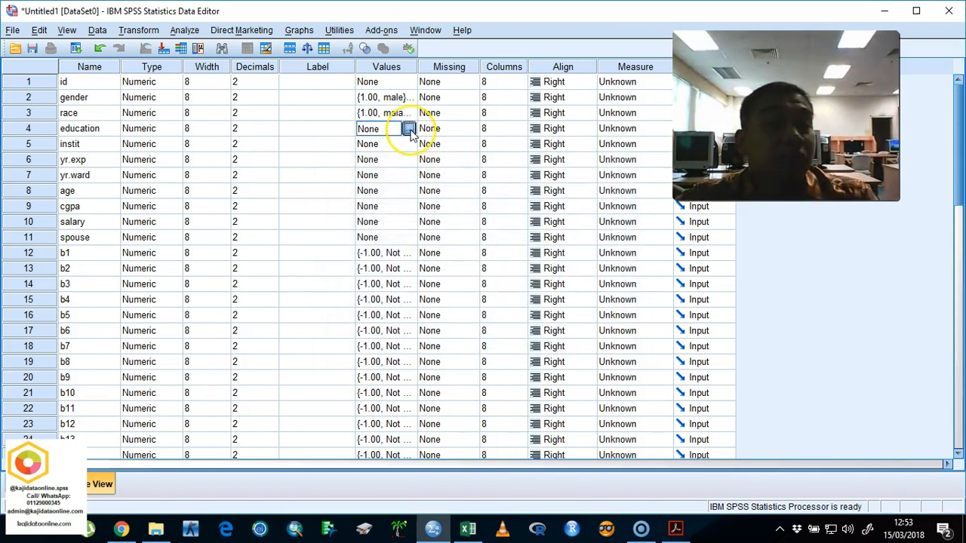
click(411, 130)
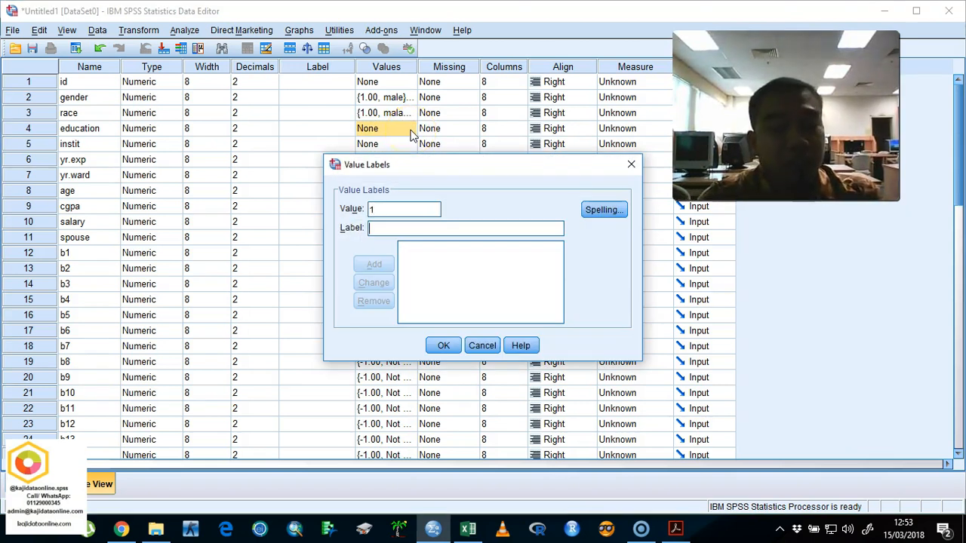
text(diploma)
key(Return)
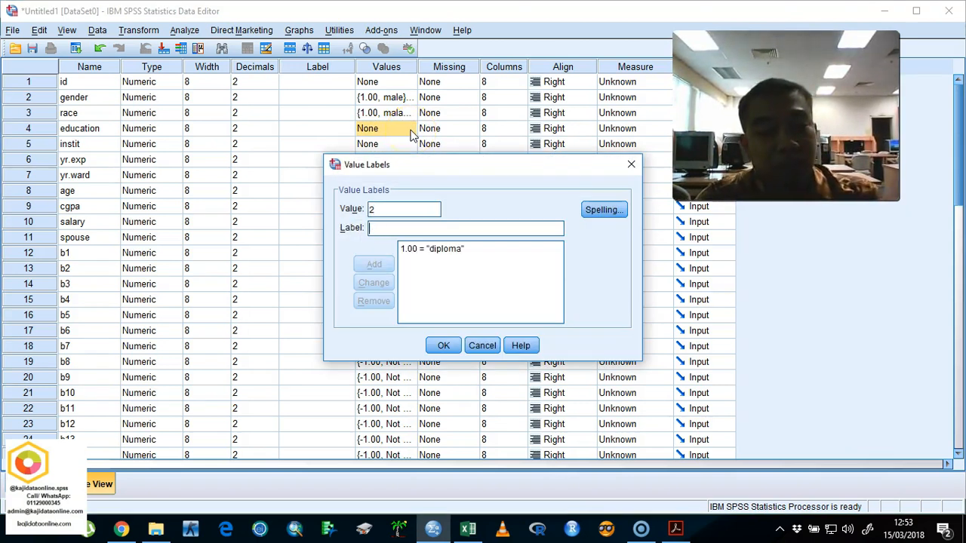
text(more than diploma)
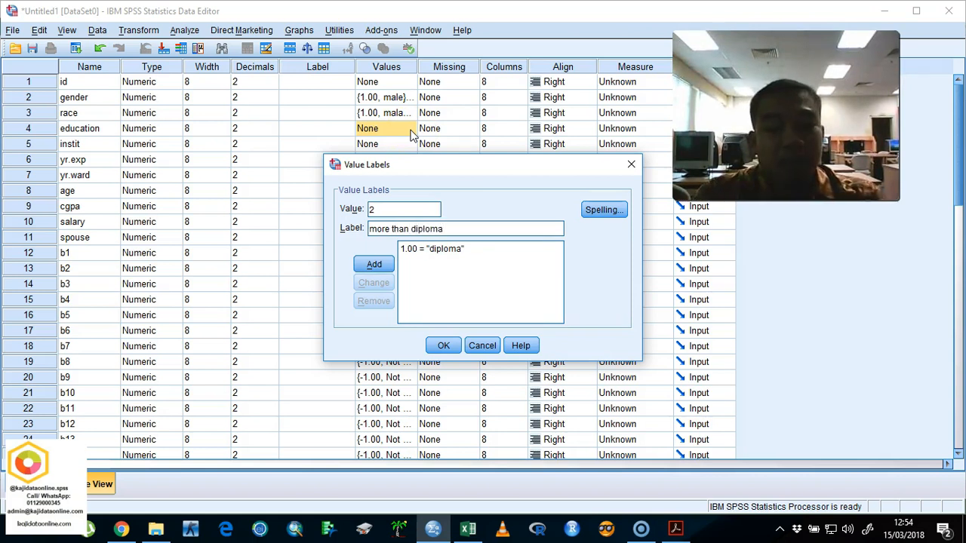
key(Return)
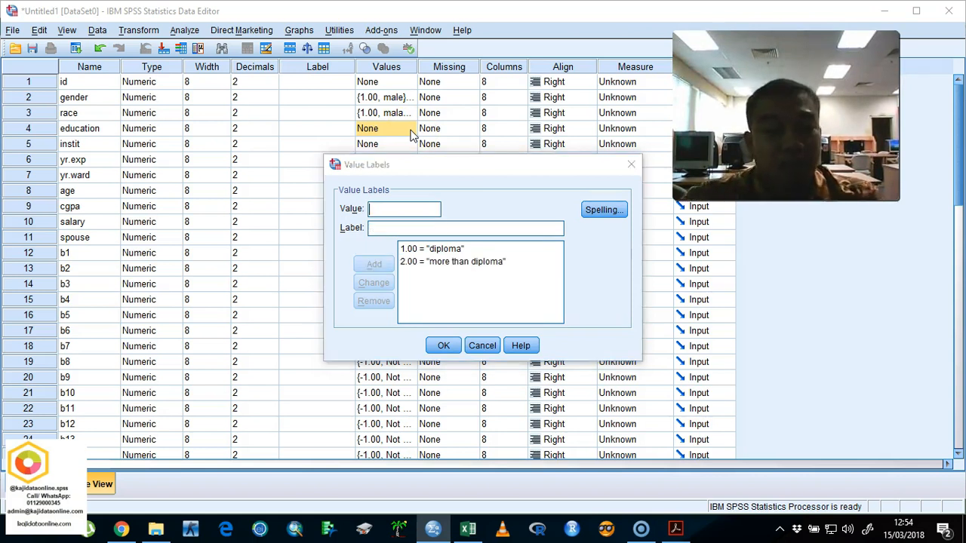
click(444, 345)
Step: Define the instit variable's value labels as 1 = ILKKM and 2 = Non ILKKM
click(392, 144)
click(408, 144)
text(1)
text(ILKKM)
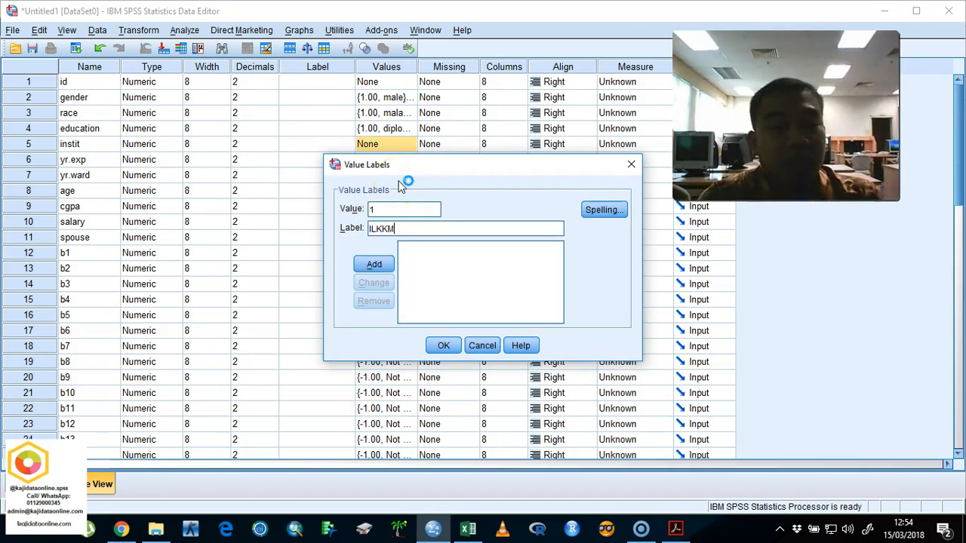
key(Return)
text(2.00 = "Non ILKKM)
key(Return)
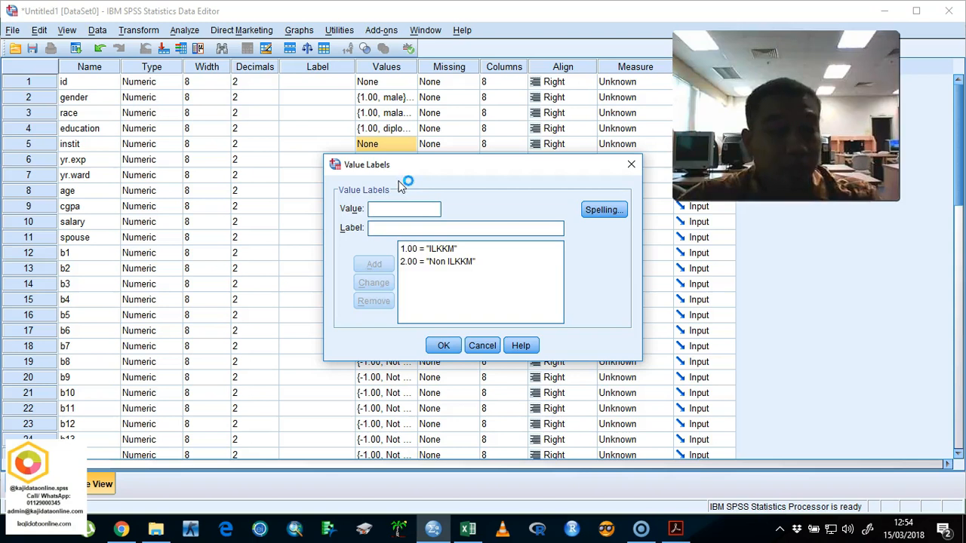
click(442, 345)
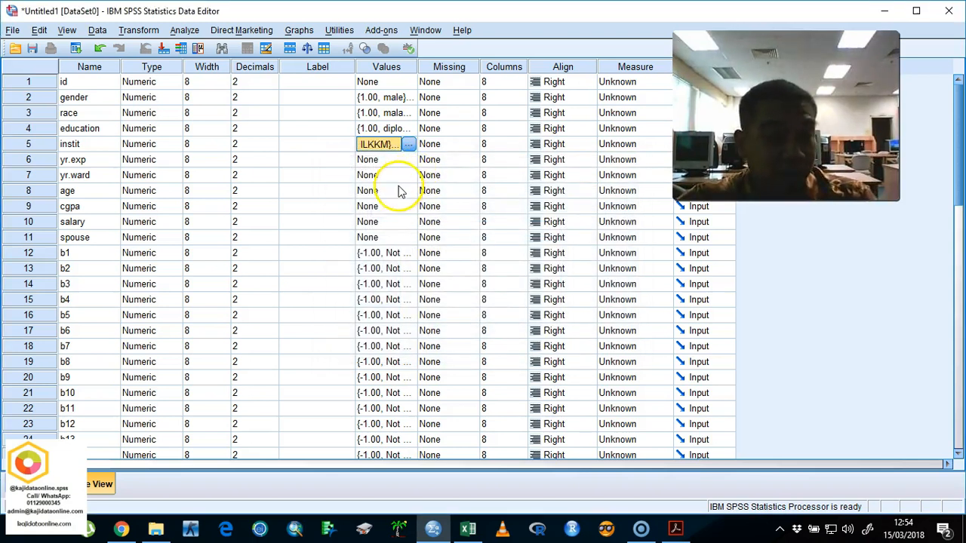
Step: Define the spouse variable's value labels as 1 = Yes and 0 = No
click(401, 237)
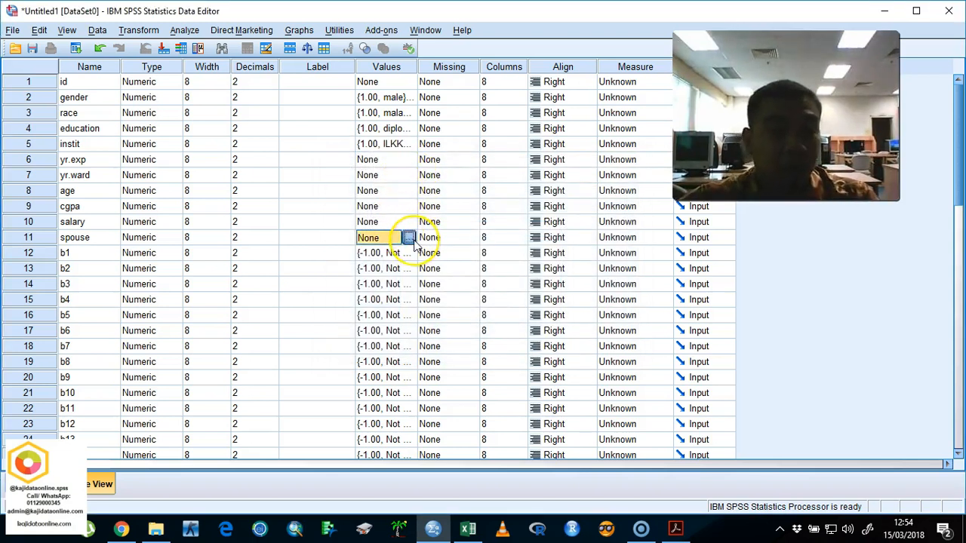
click(408, 237)
text(1Yes)
key(Return)
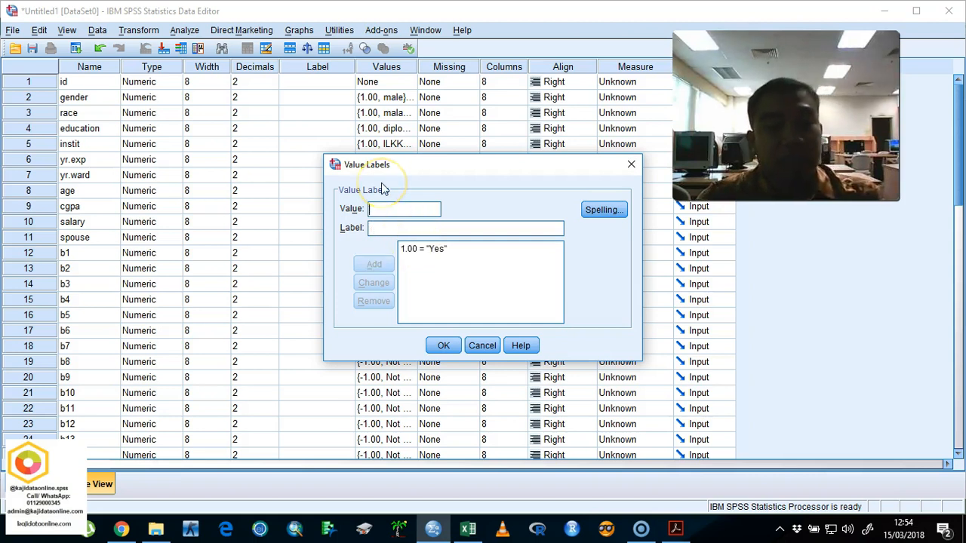
text(No)
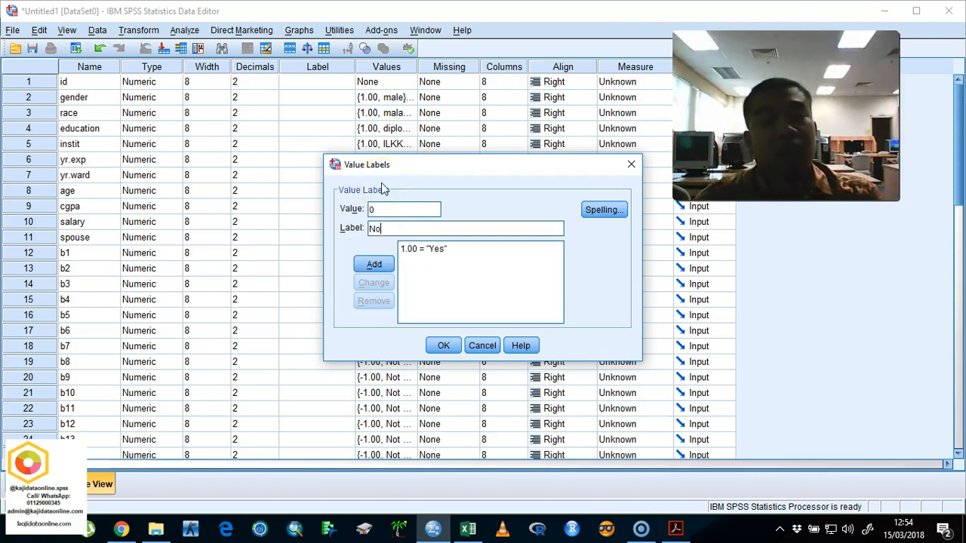
key(Return)
click(443, 345)
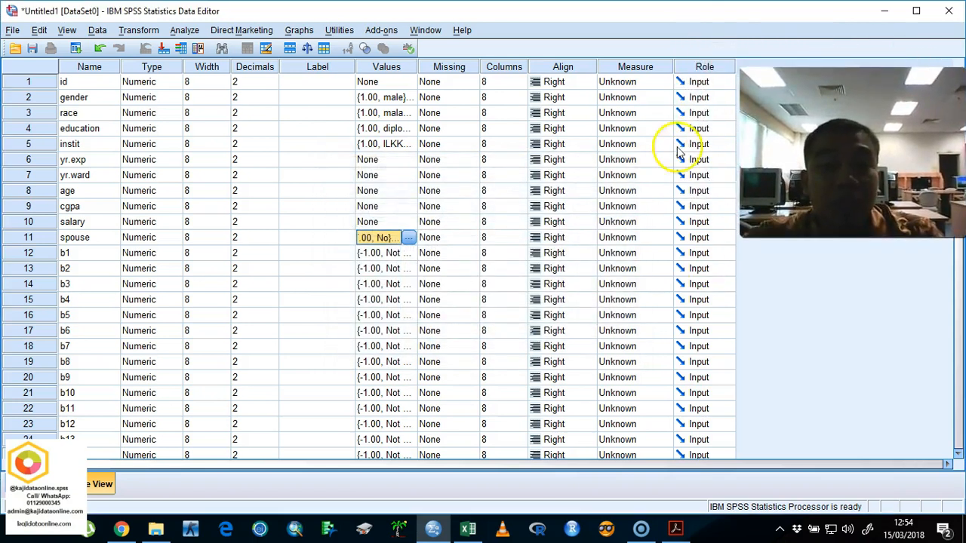
Step: Set the measurement level of gender, race, education and instit to Nominal
click(653, 100)
click(641, 140)
click(652, 121)
click(645, 156)
click(647, 129)
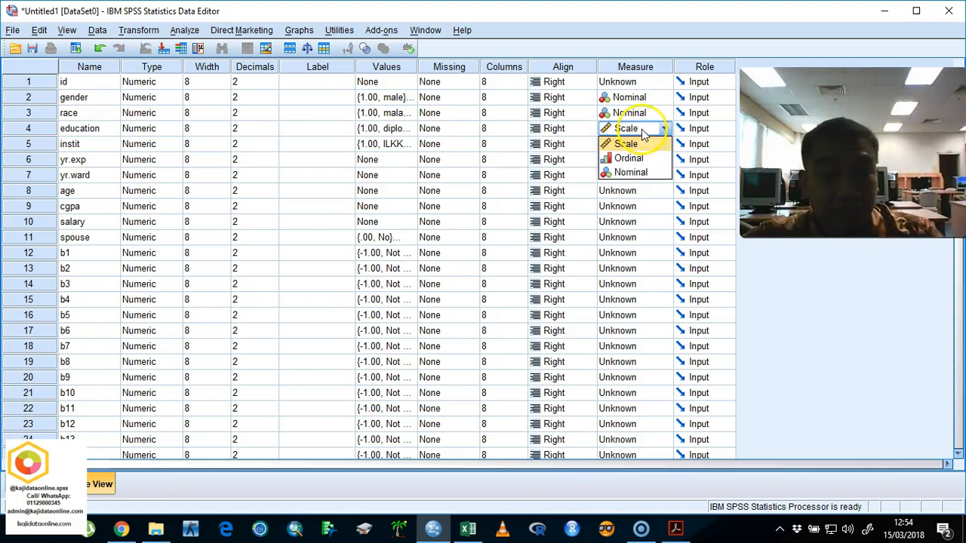
click(640, 173)
click(643, 143)
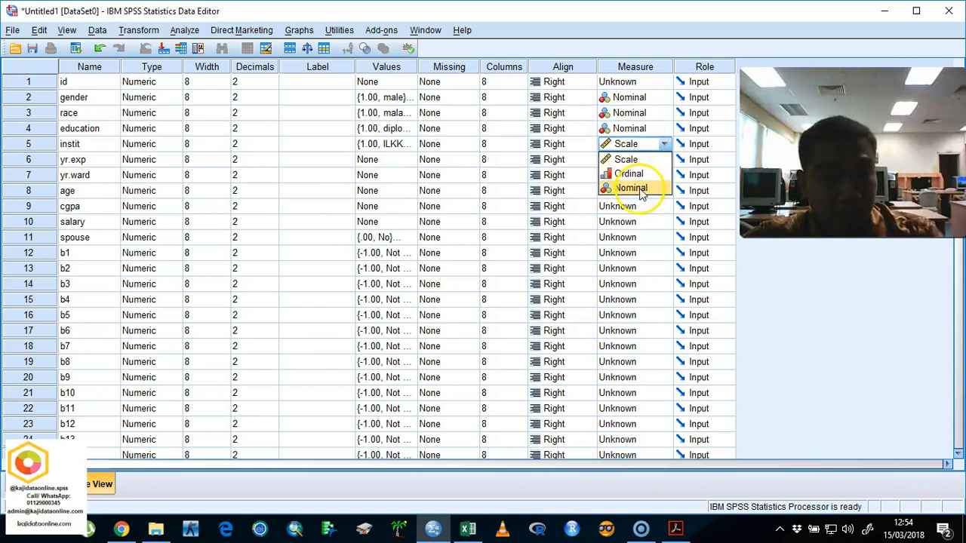
click(640, 189)
Step: Set the measurement level of yr.exp, yr.ward, age, cgpa and salary to Scale
click(636, 162)
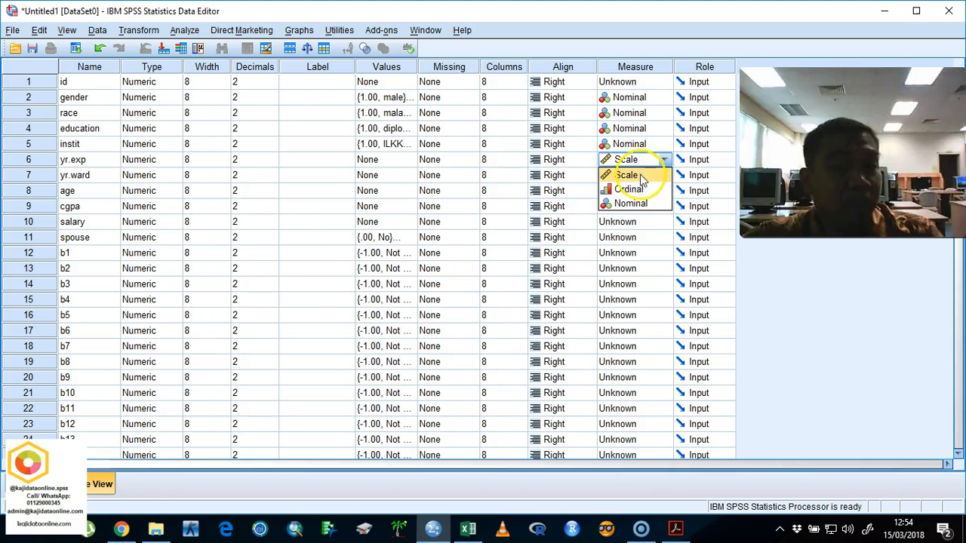
click(641, 176)
click(640, 178)
click(640, 190)
click(640, 193)
click(641, 205)
click(641, 212)
click(640, 221)
click(642, 224)
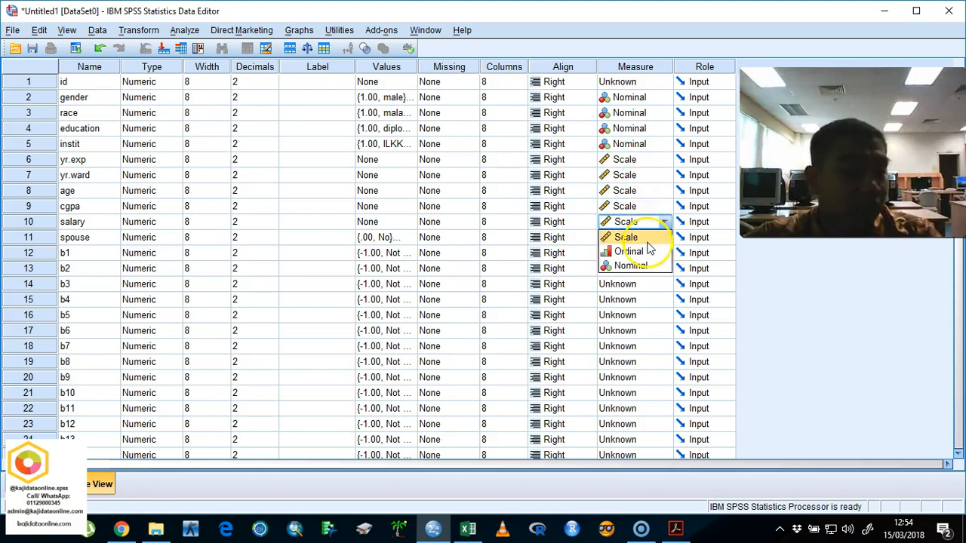
click(647, 242)
Step: Set the measurement level of spouse to Nominal and of b1 to Ordinal
click(651, 239)
click(638, 281)
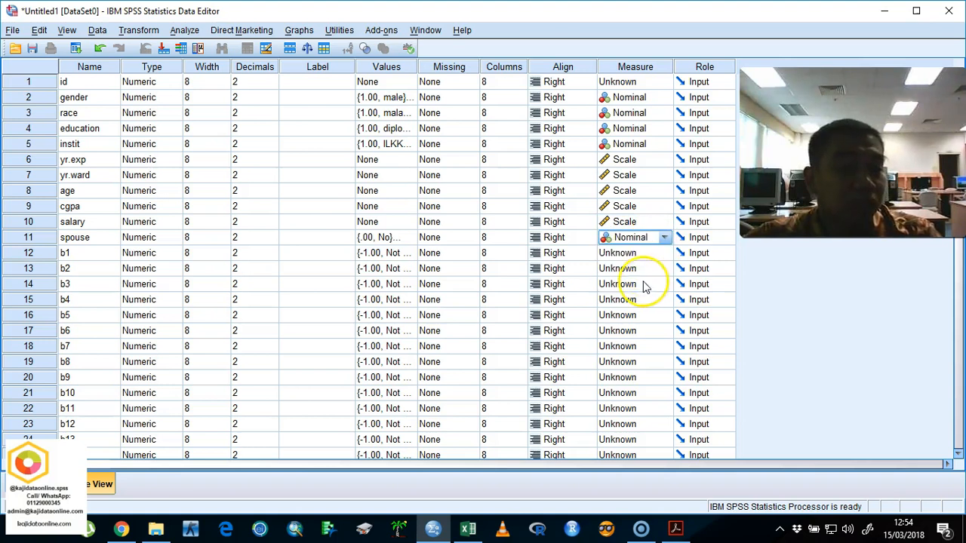
click(628, 254)
click(636, 281)
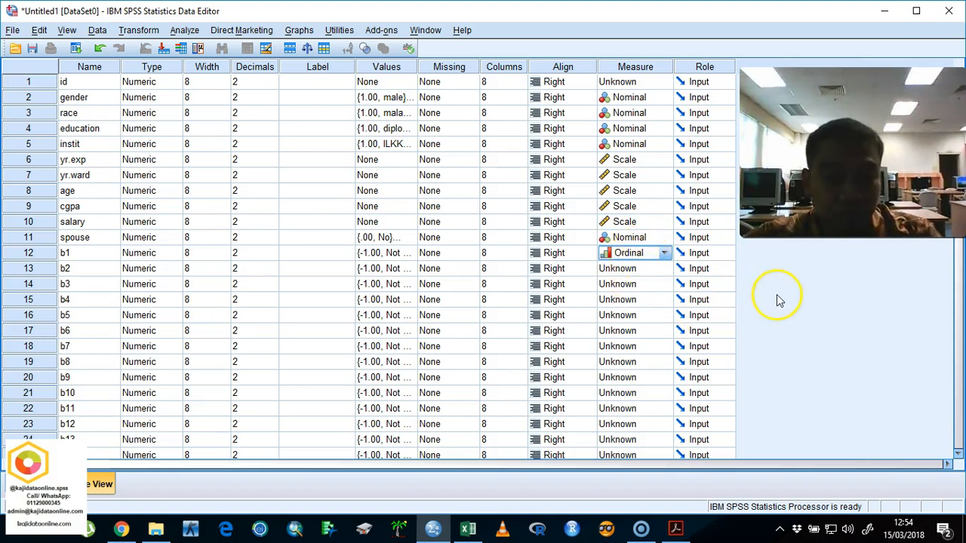
Step: Try Ordinal as the measurement level for salary and return it to Scale
click(665, 221)
click(647, 250)
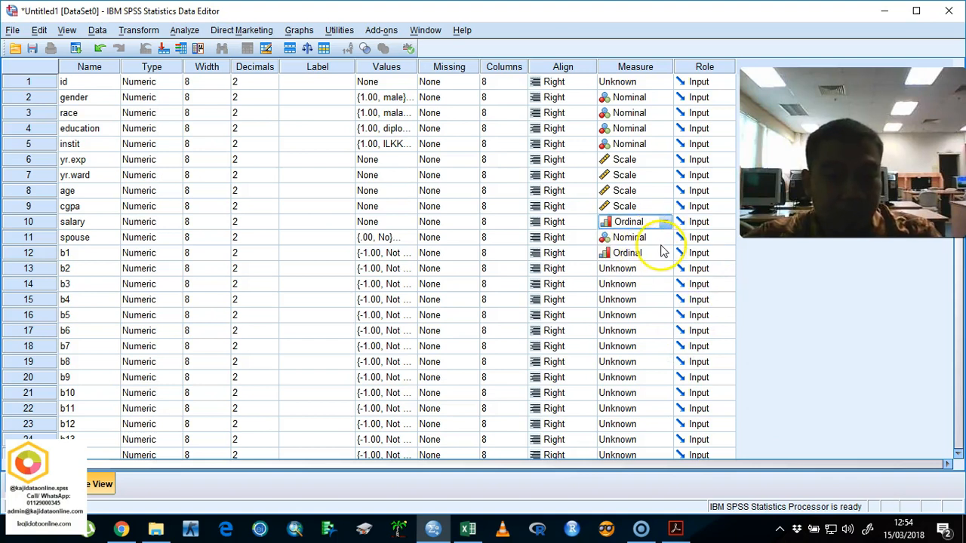
click(690, 265)
click(664, 222)
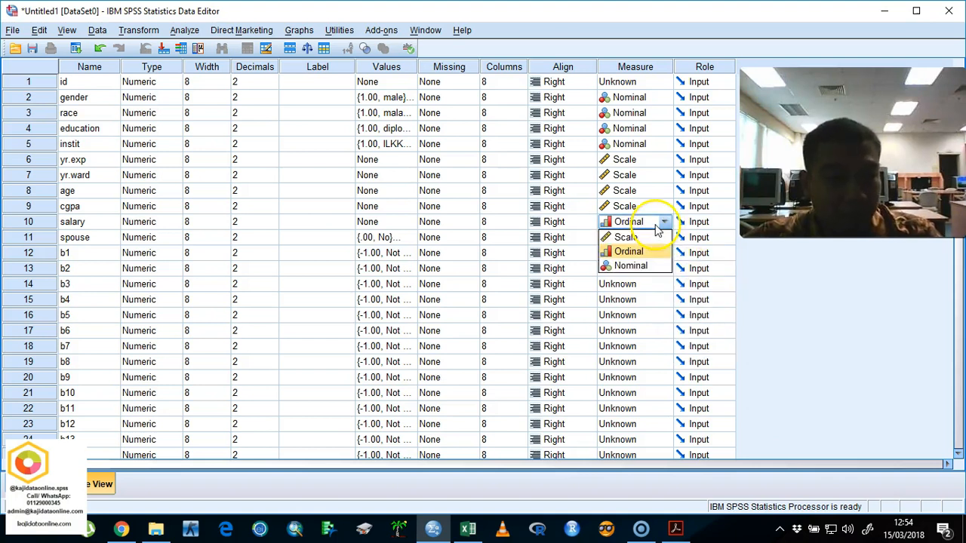
click(641, 237)
Step: Copy b1's Ordinal measurement level to all variables from b2 through c9
right_click(618, 255)
click(632, 266)
drag(619, 270, 603, 377)
right_click(609, 356)
click(627, 388)
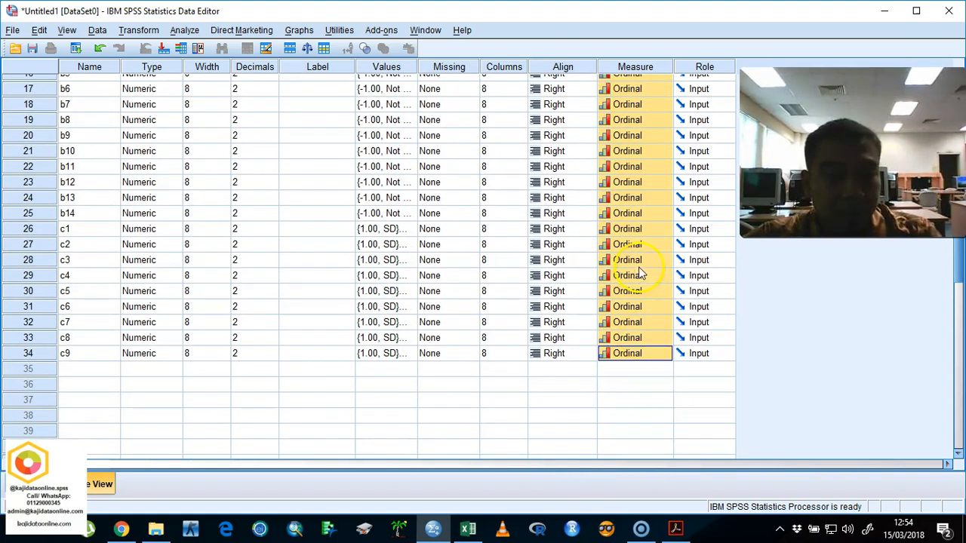
Step: Change b1's measurement level to Nominal and copy it to variables b2 through b14
scroll(638, 266, up, 5)
click(641, 237)
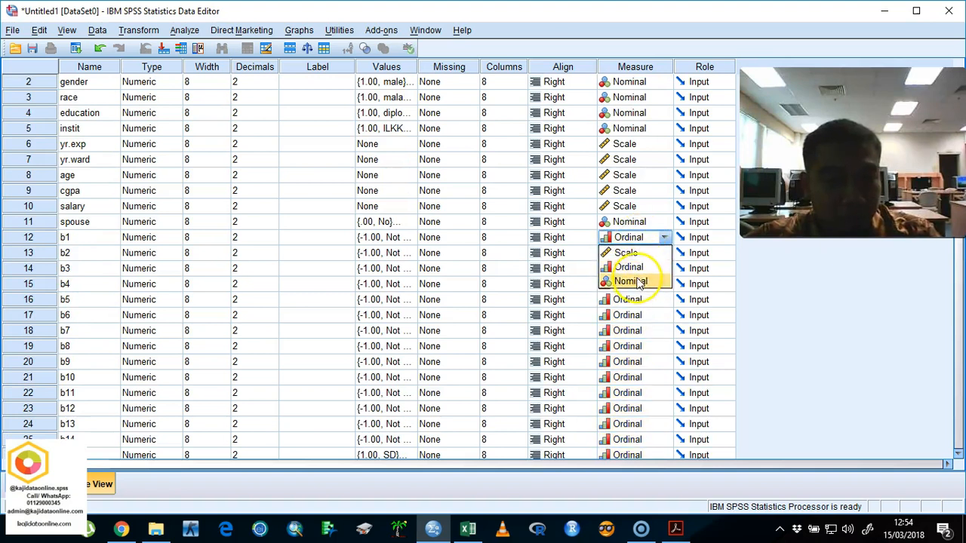
click(631, 284)
click(641, 252)
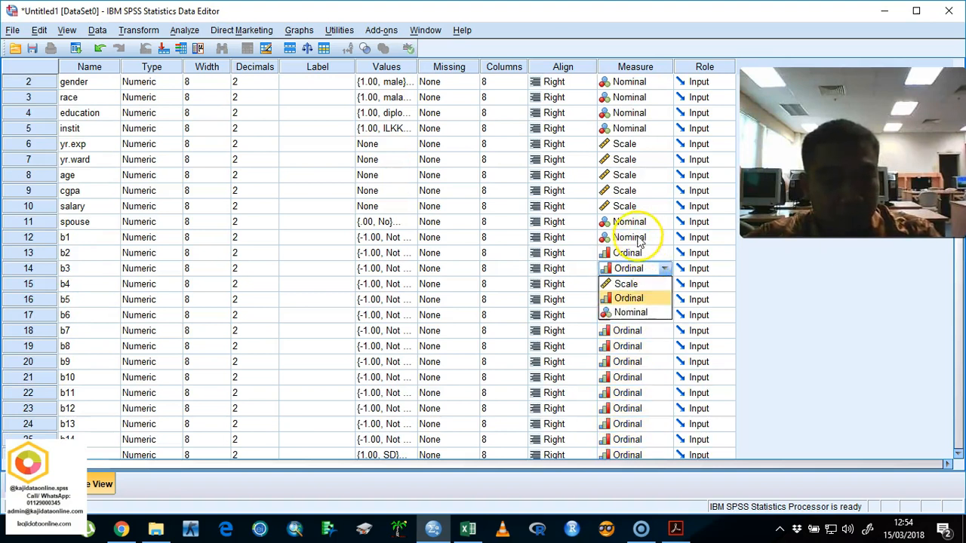
right_click(638, 237)
click(656, 246)
drag(626, 252, 617, 440)
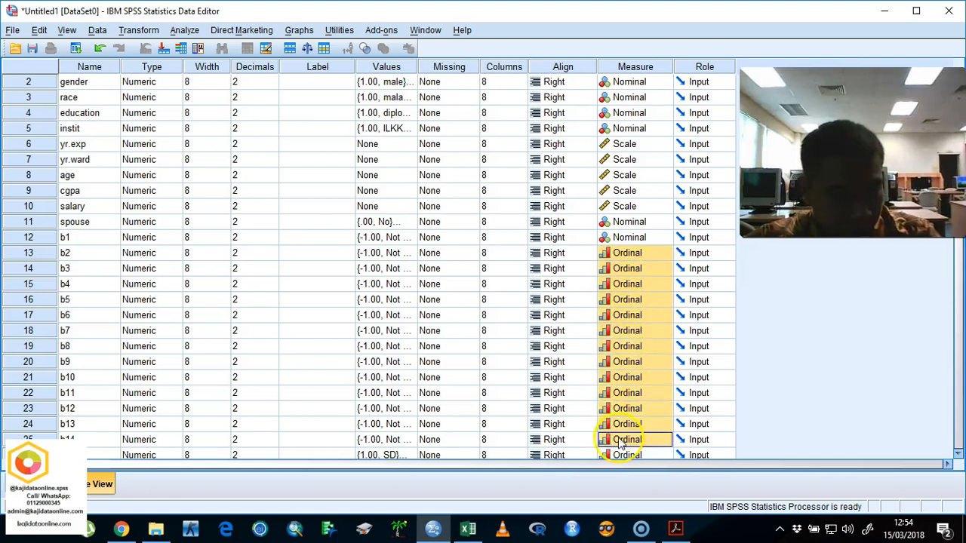
right_click(617, 440)
click(640, 464)
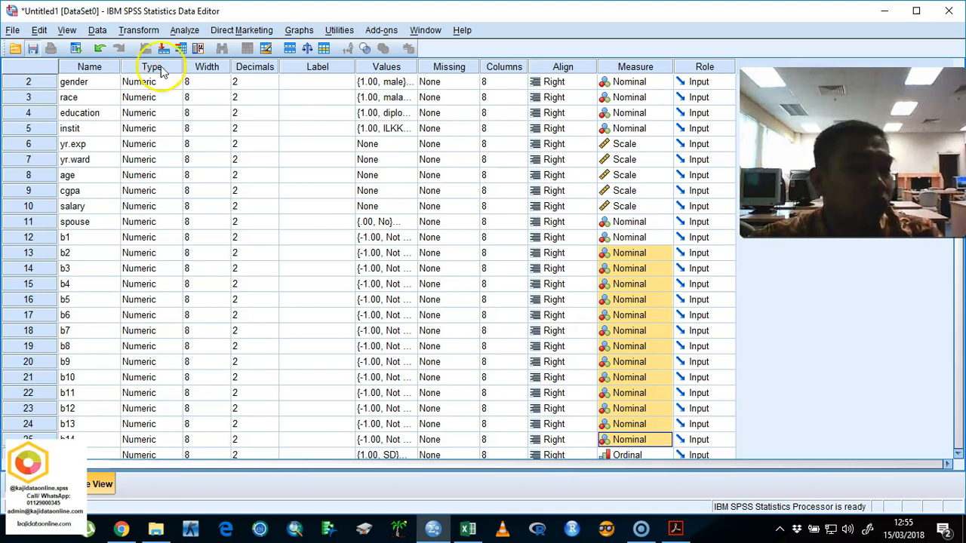
Step: Start saving the dataset and look for the destination folder in Downloads and on Local Disk (C:)
key(ctrl+s)
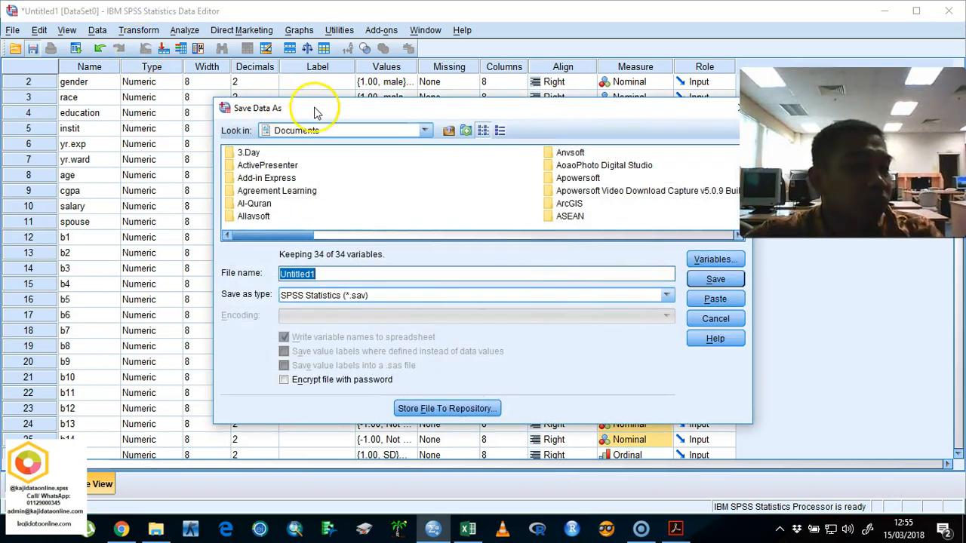
click(317, 129)
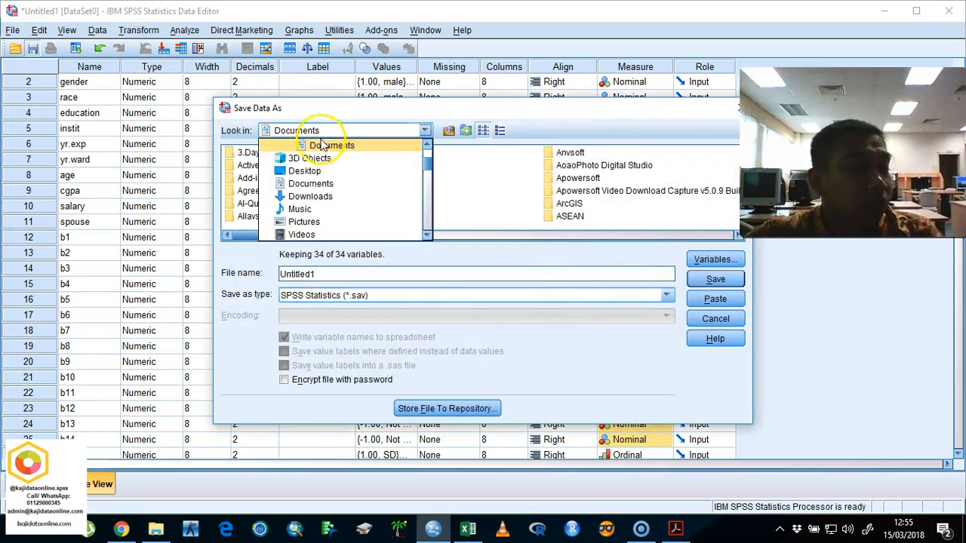
click(322, 198)
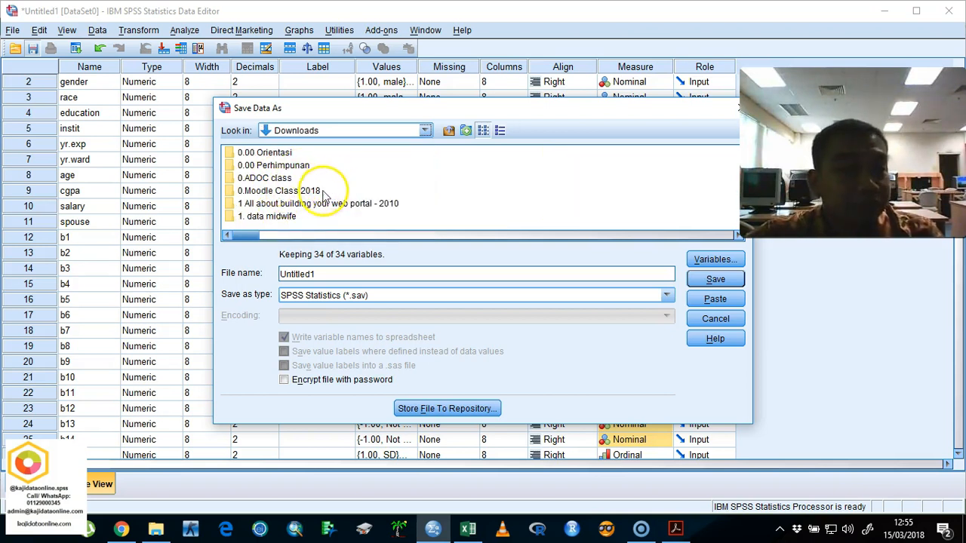
click(283, 178)
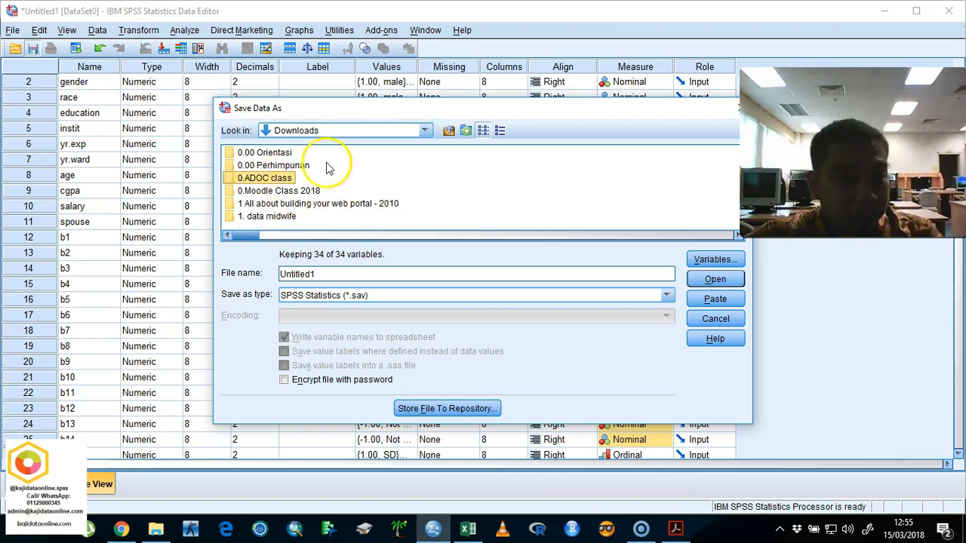
click(355, 131)
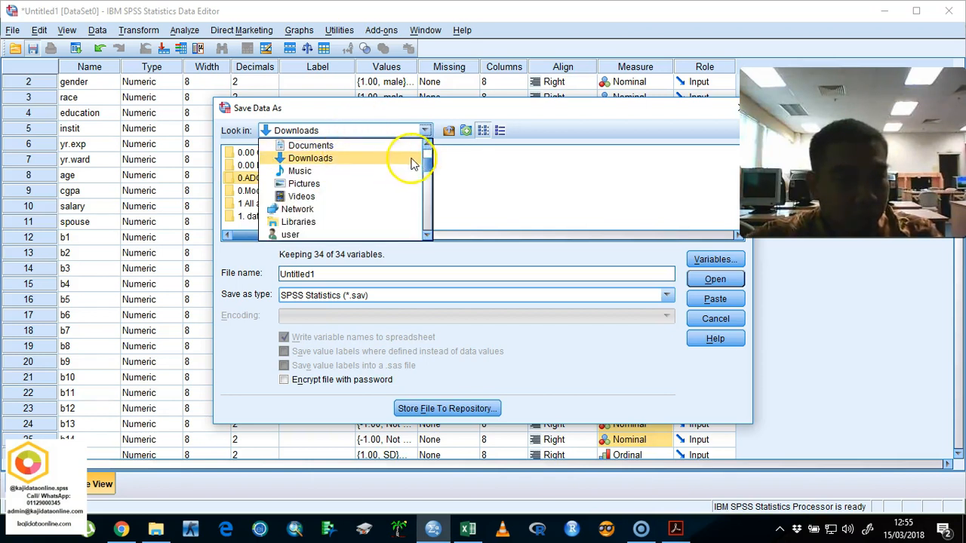
scroll(411, 155, up, 2)
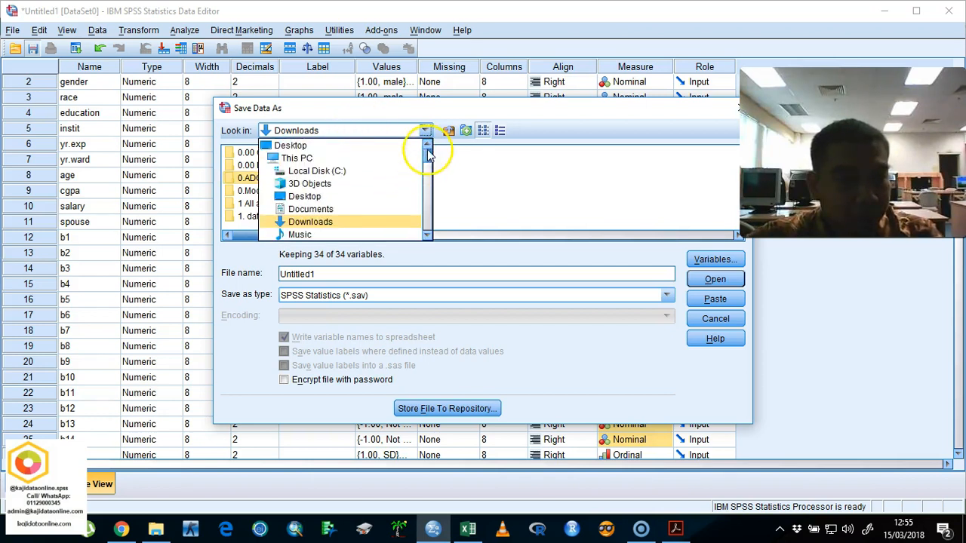
click(331, 159)
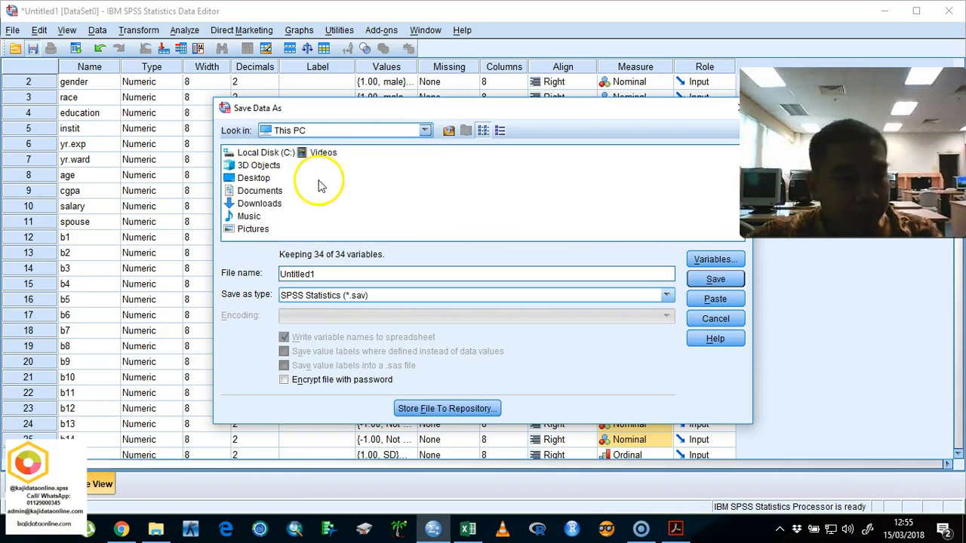
double_click(270, 154)
mouse_move(367, 234)
mouse_down()
mouse_move(593, 252)
mouse_move(679, 243)
mouse_move(442, 244)
mouse_move(377, 221)
mouse_up()
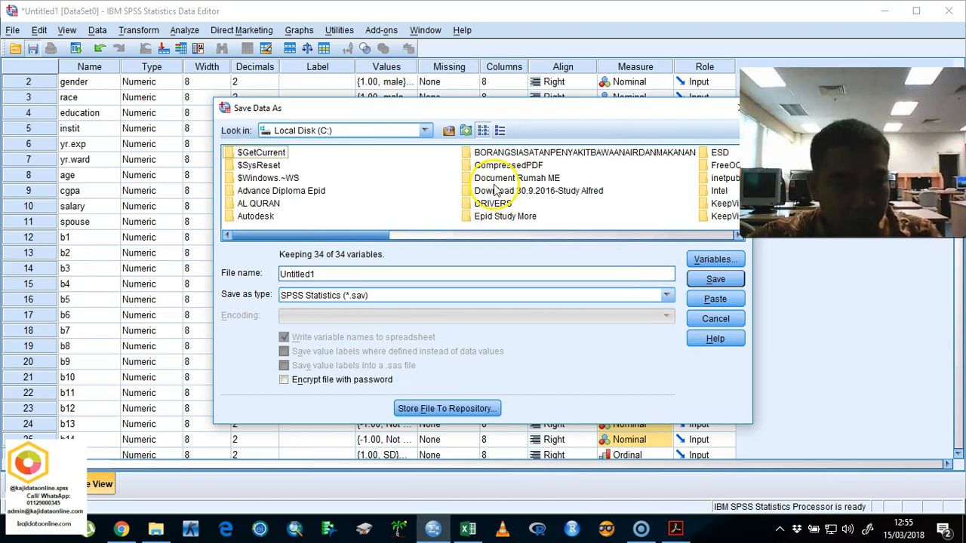
Step: Find the Google Drive folder 000. Aaaa aaa ADOC and save the dataset there as Data For analysis.sav
click(358, 131)
scroll(324, 219, down, 3)
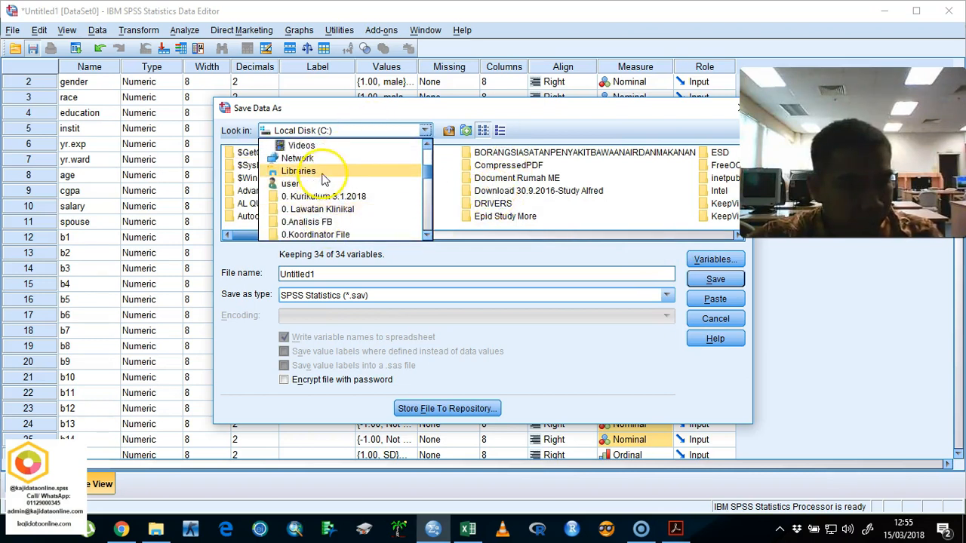
scroll(335, 163, up, 3)
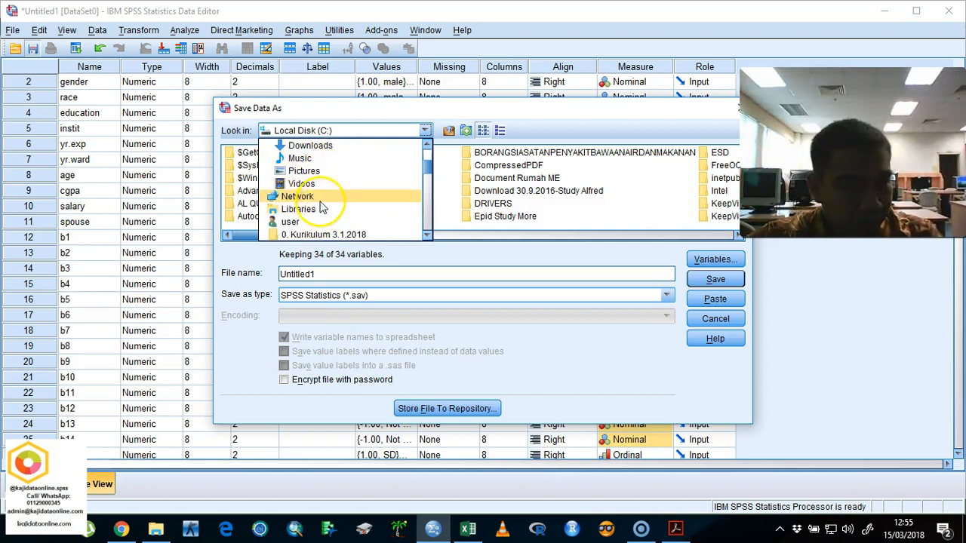
scroll(335, 164, up, 1)
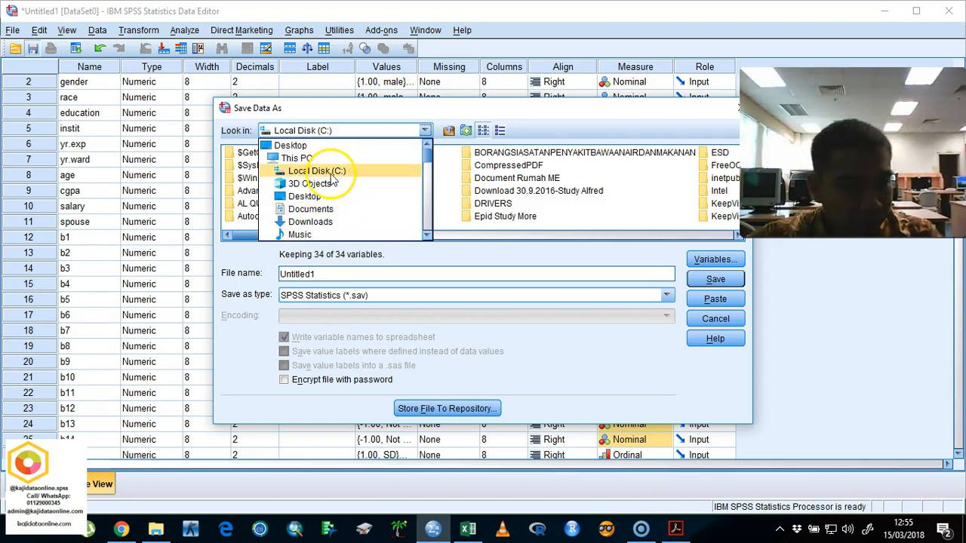
click(298, 157)
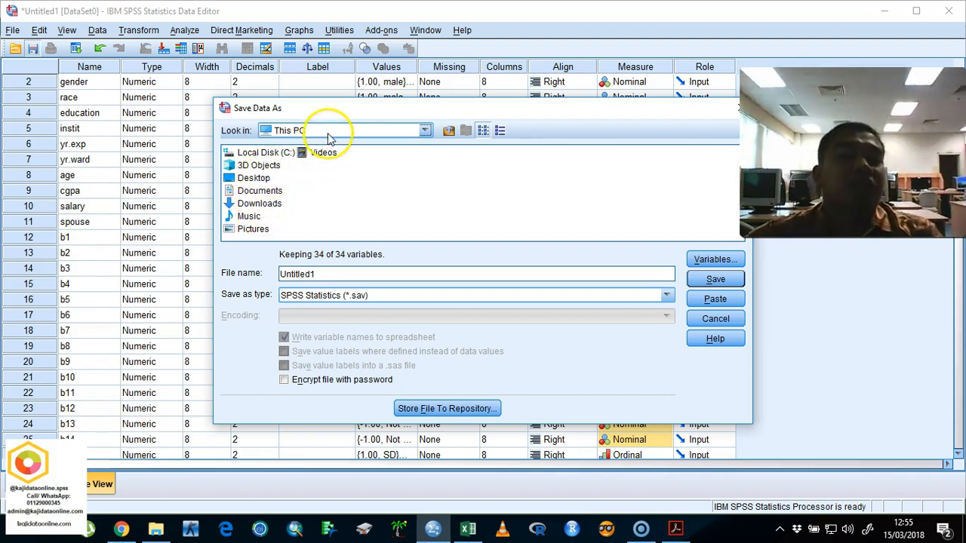
double_click(264, 153)
drag(366, 241, 603, 242)
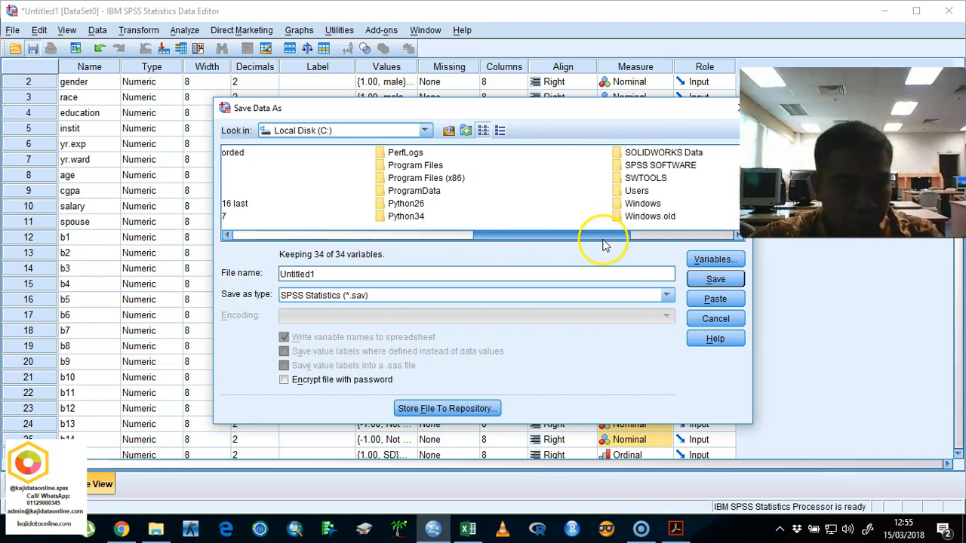
double_click(413, 165)
drag(338, 235, 466, 144)
click(448, 130)
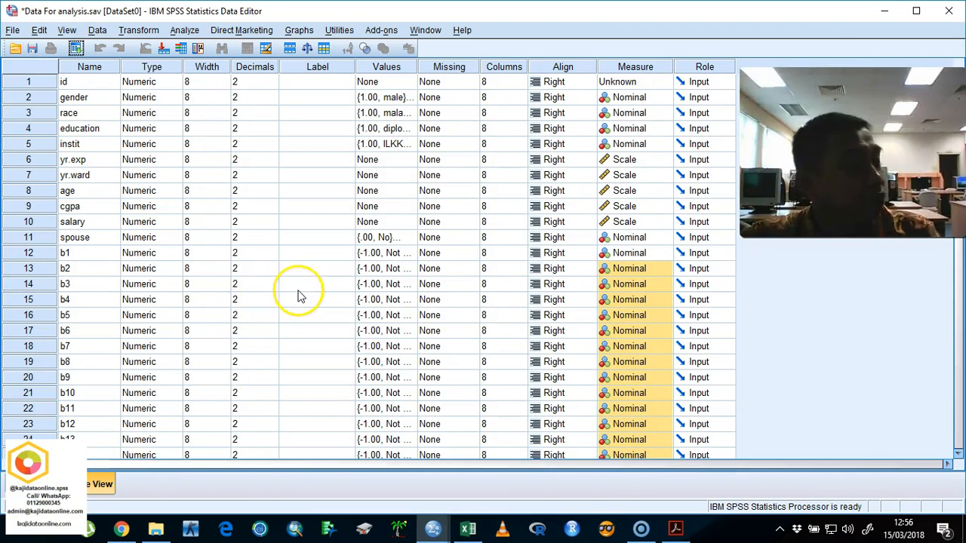
Step: Switch to the Awareness LUNG Cancer (Responses) workbook in Excel and show the Form Responses 1 sheet
click(885, 11)
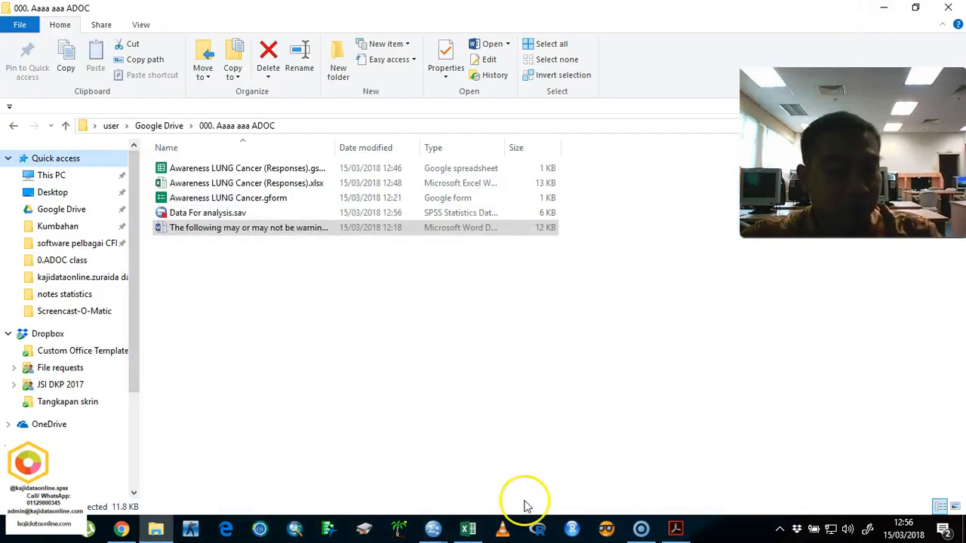
click(468, 528)
click(113, 489)
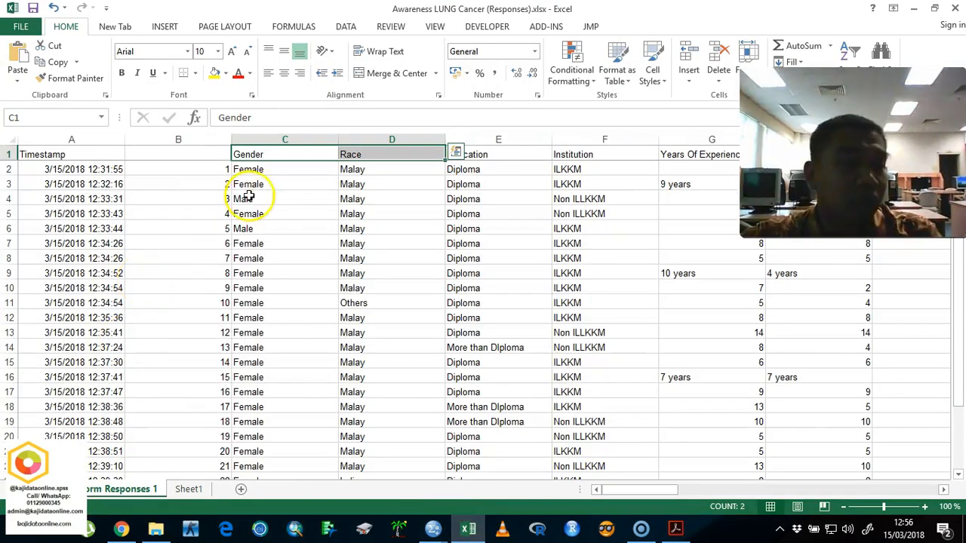
Step: Recode the Gender column by replacing every female with 2 and every male with 1
click(285, 139)
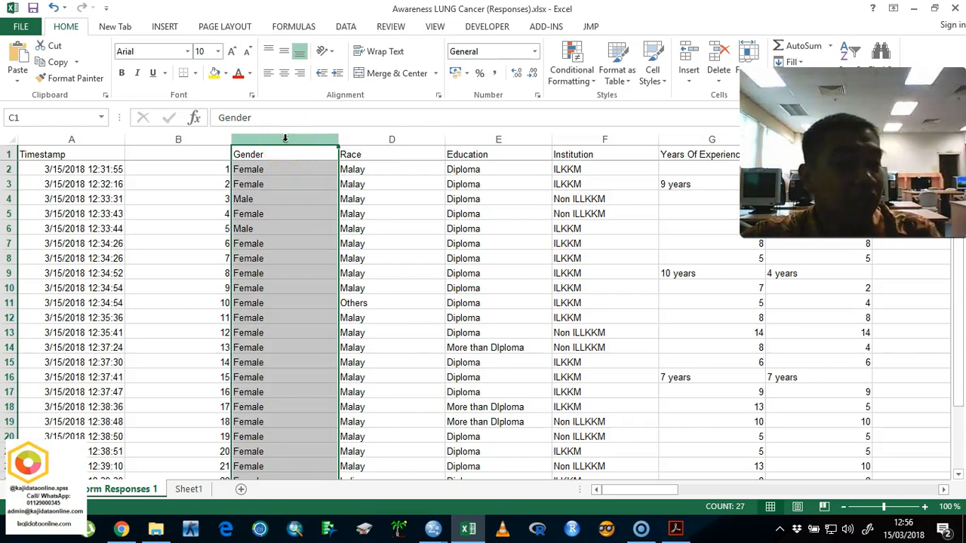
key(ctrl+f)
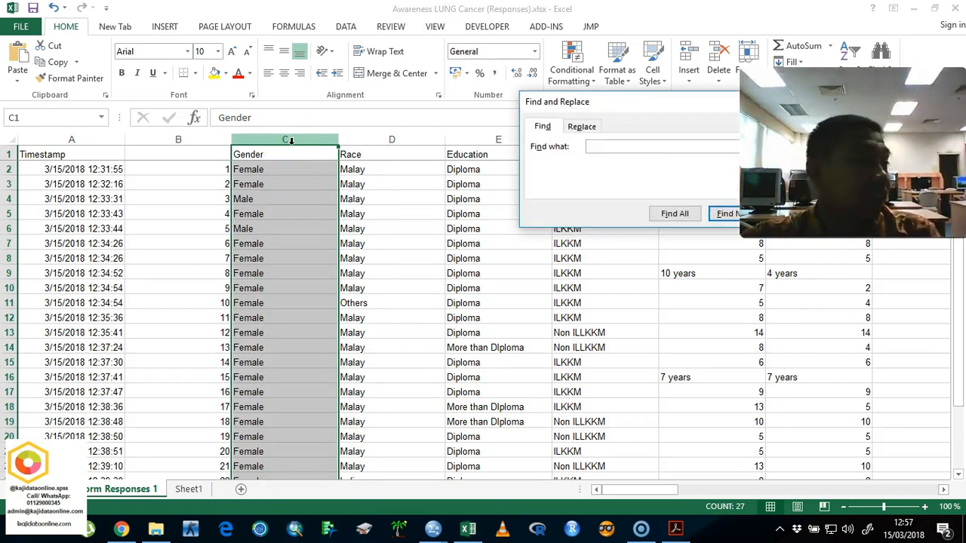
click(582, 126)
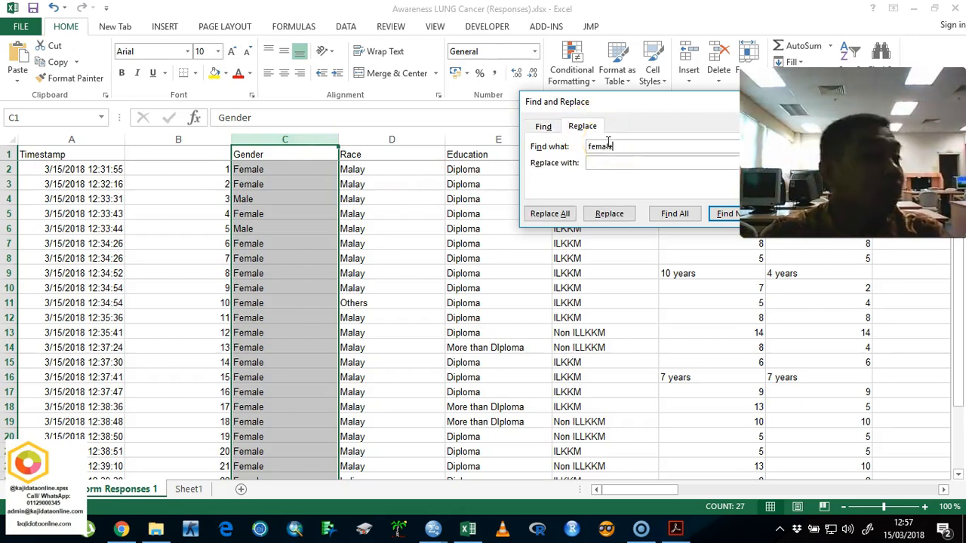
key(Tab)
key(Return)
key(Return)
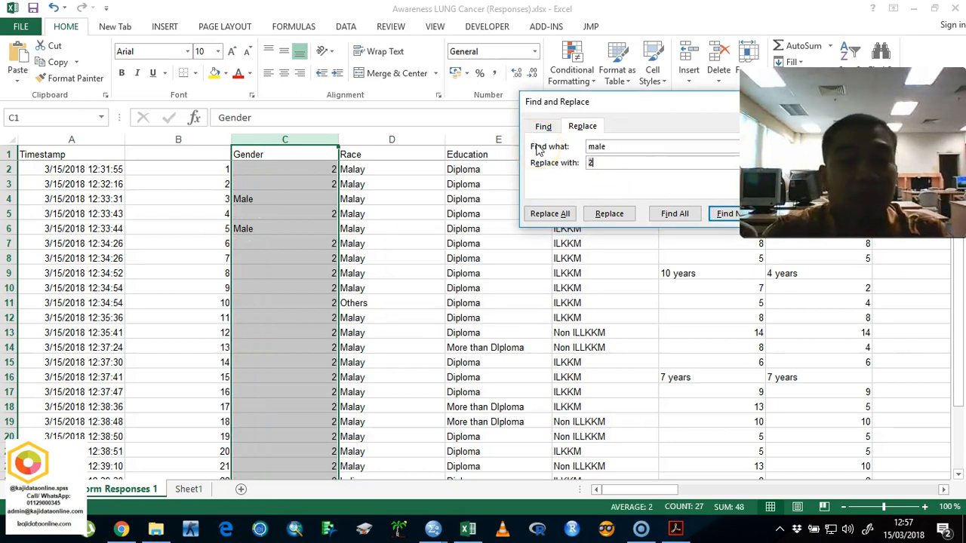
key(Return)
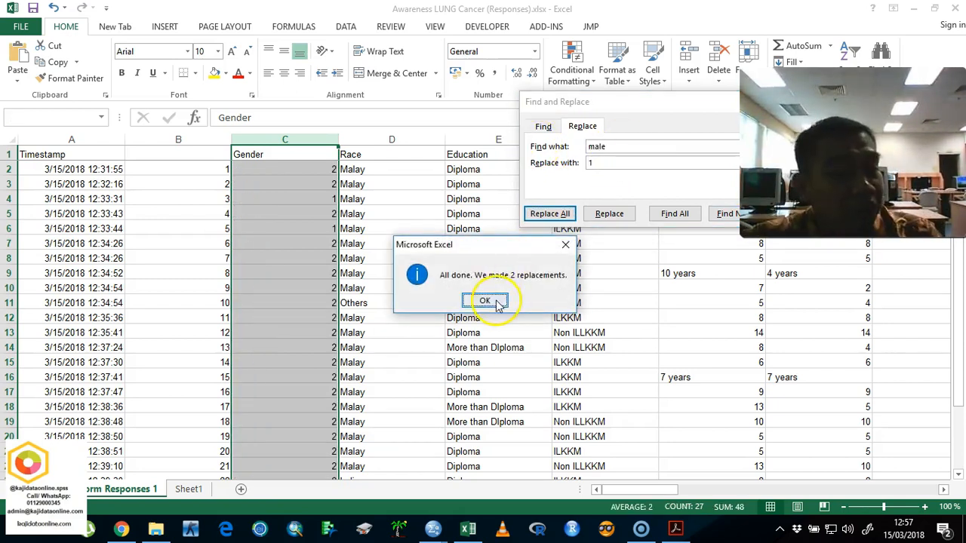
click(488, 299)
drag(713, 107, 624, 96)
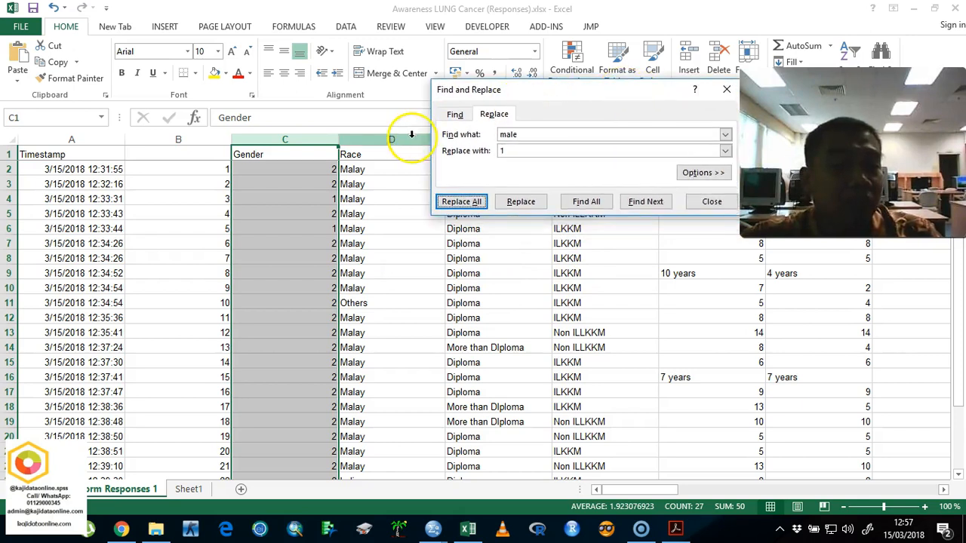
Step: In the Race column, replace all malay entries with 1 and all chinese entries with 2
click(409, 139)
click(492, 128)
text(malay)
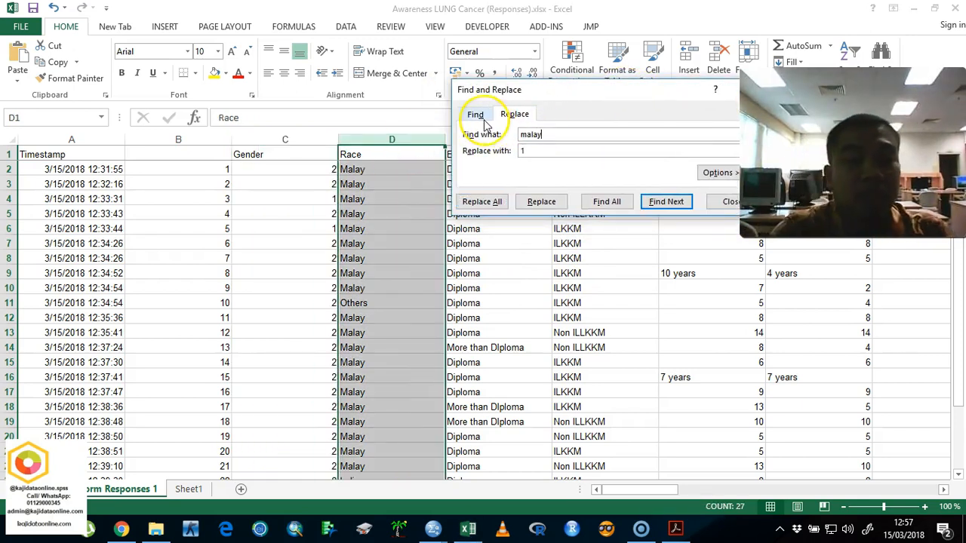
key(Return)
key(Return)
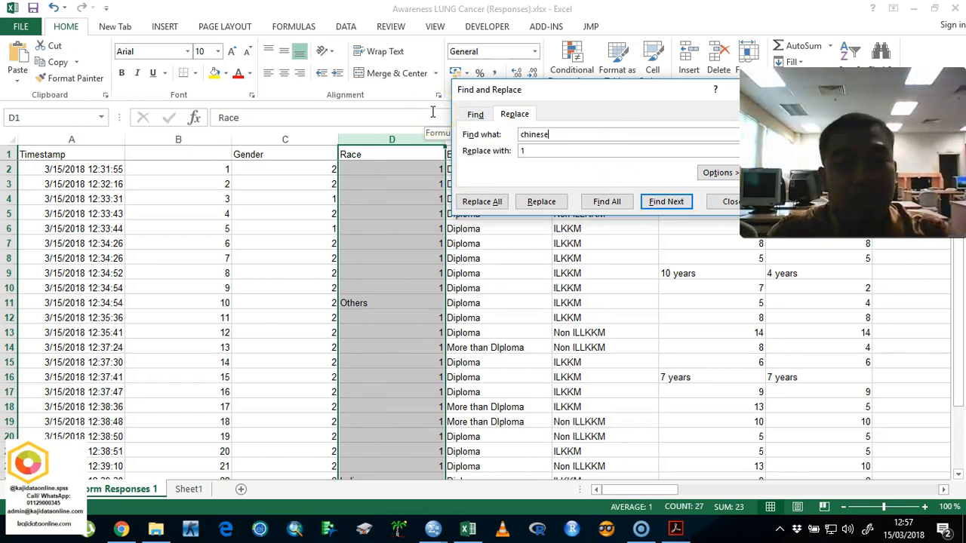
key(Tab)
key(Tab)
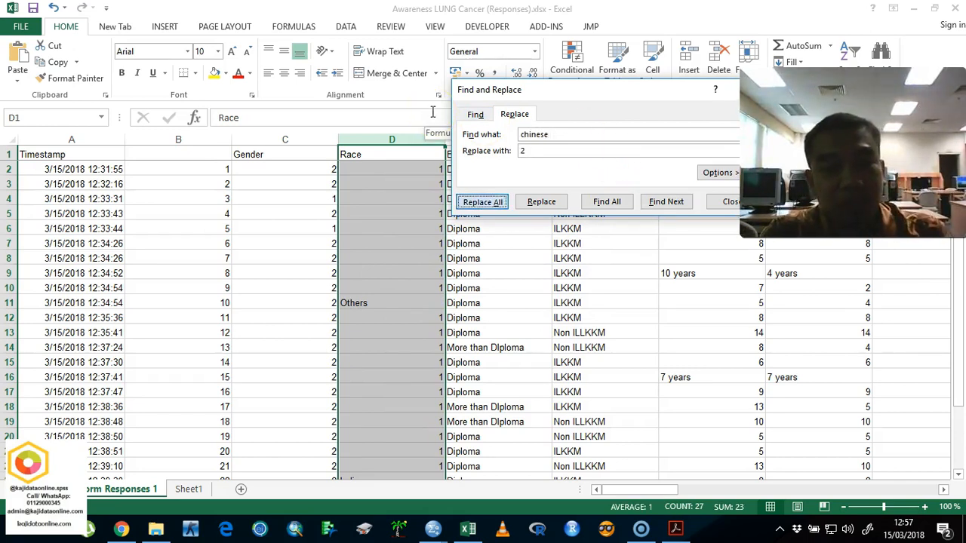
key(Return)
key(Return)
Step: Finish recoding the Race column by replacing all indian entries with 3 and all others entries with 4
double_click(561, 134)
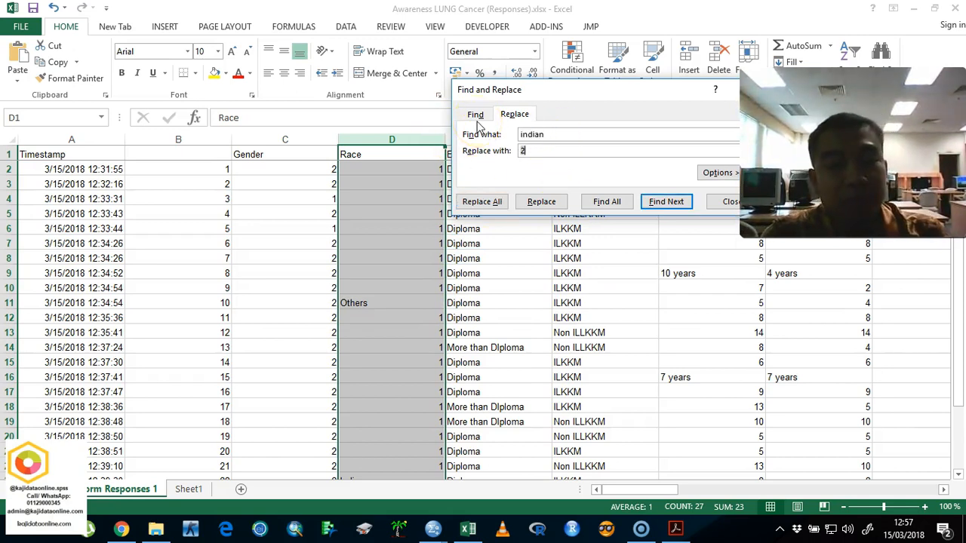
key(Tab)
key(Return)
key(Return)
click(531, 135)
double_click(531, 136)
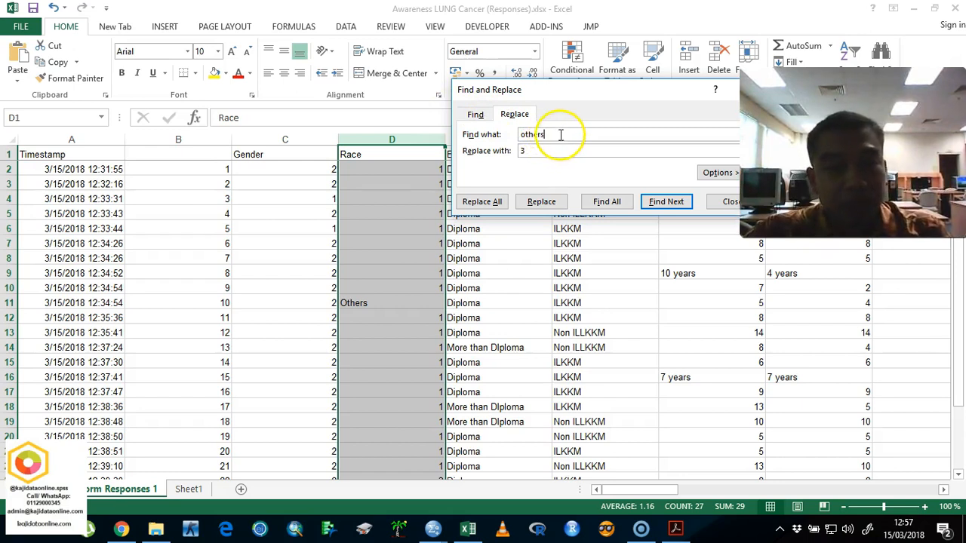
double_click(546, 149)
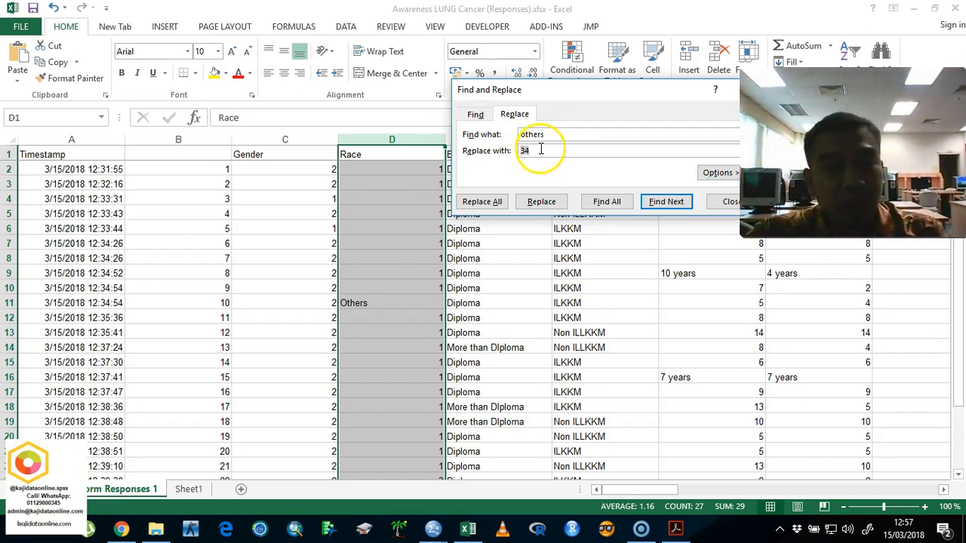
key(Return)
key(Return)
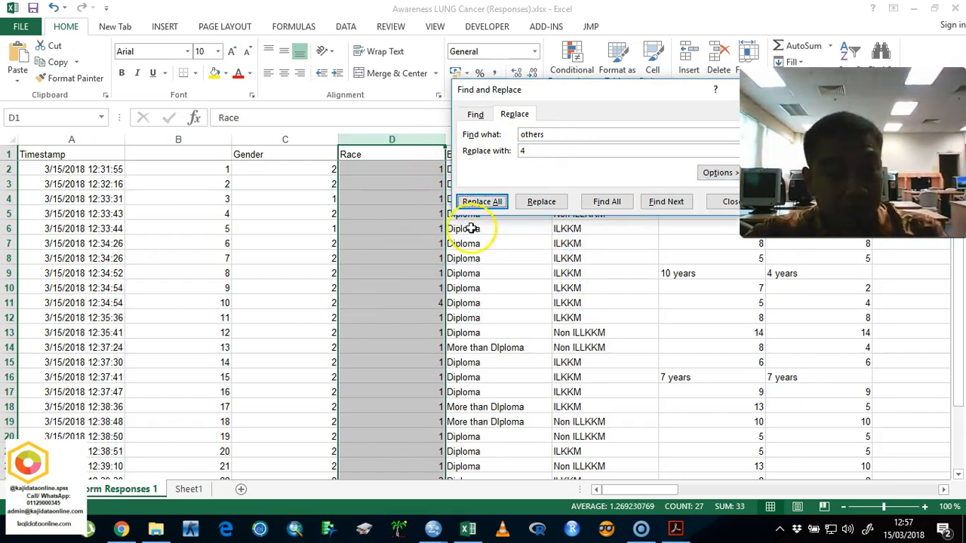
click(717, 202)
scroll(446, 181, down, 7)
scroll(478, 184, up, 7)
Step: Replace every More than diploma entry in the Education column with 2
click(513, 138)
key(ctrl+f)
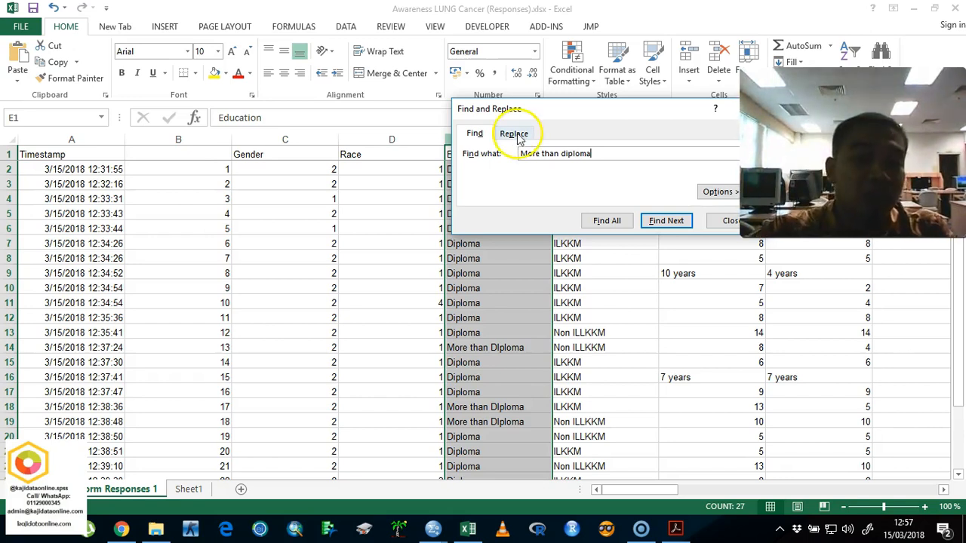
click(513, 133)
text(2)
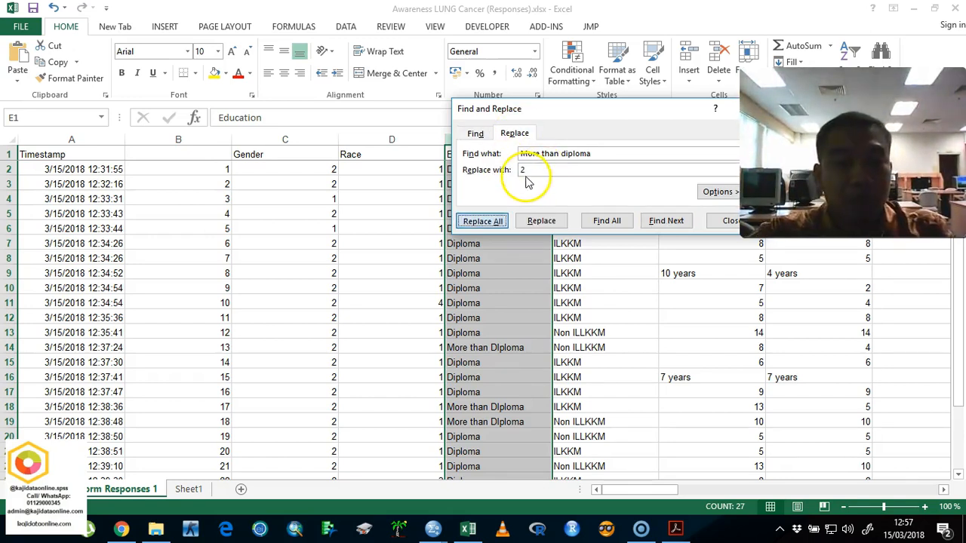
key(Return)
key(Return)
Step: Replace the remaining diploma entries in the Education column with 1
text(d)
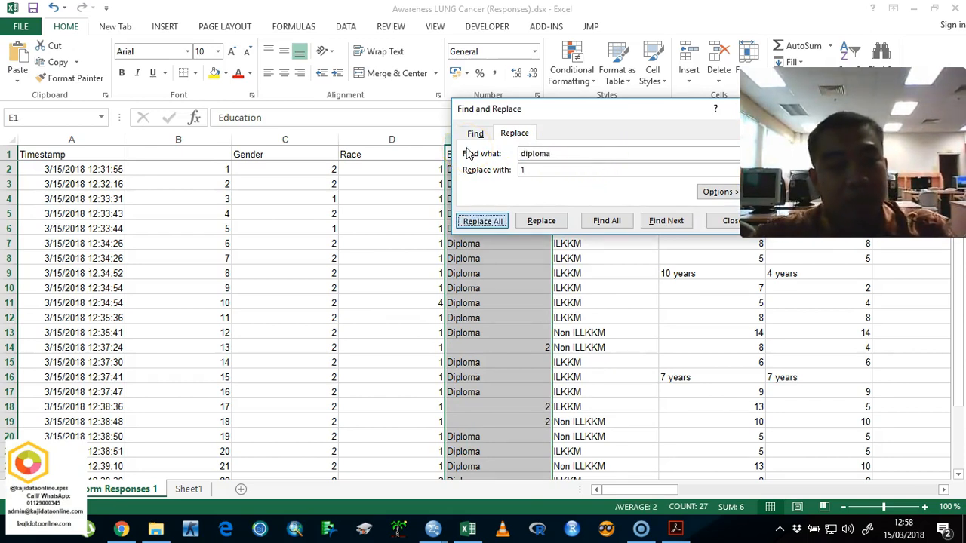
key(Return)
click(493, 299)
click(494, 299)
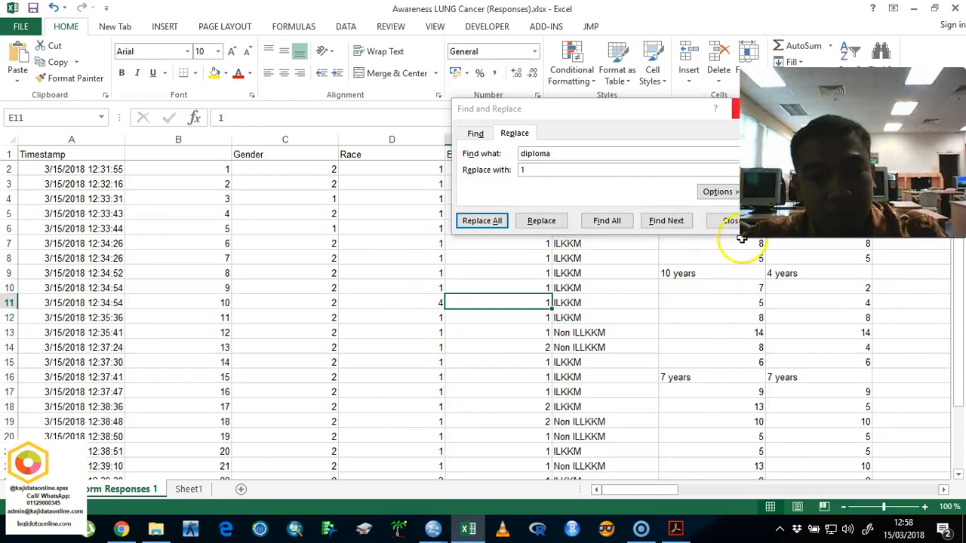
click(728, 221)
Step: Replace all ilkkm entries in the Institution column with 1
click(616, 140)
key(ctrl+f)
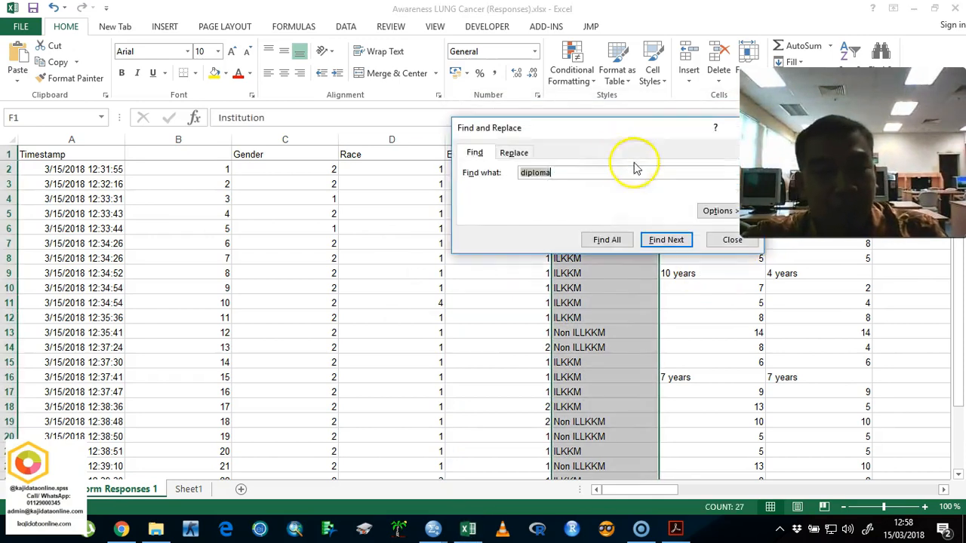
click(514, 152)
double_click(559, 174)
text(non ilkkm)
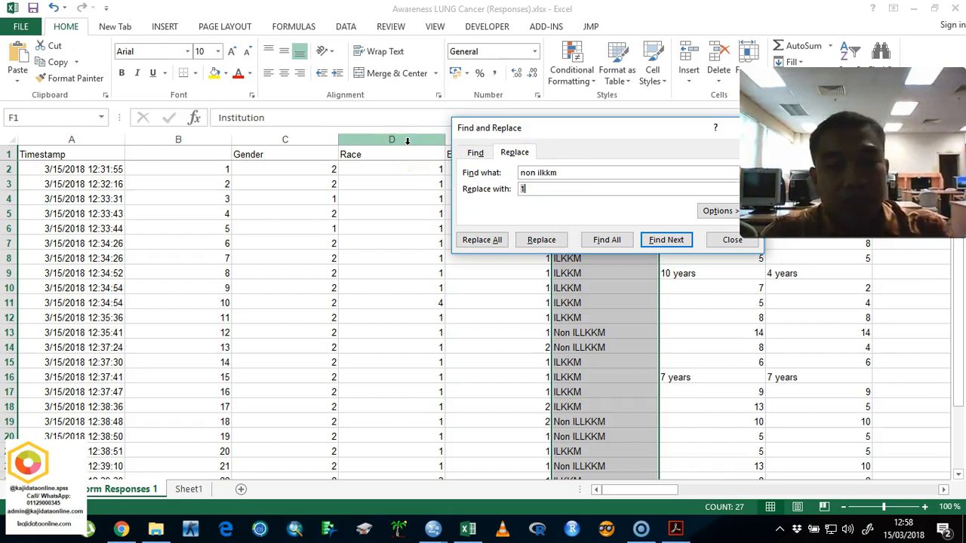
drag(558, 172, 463, 153)
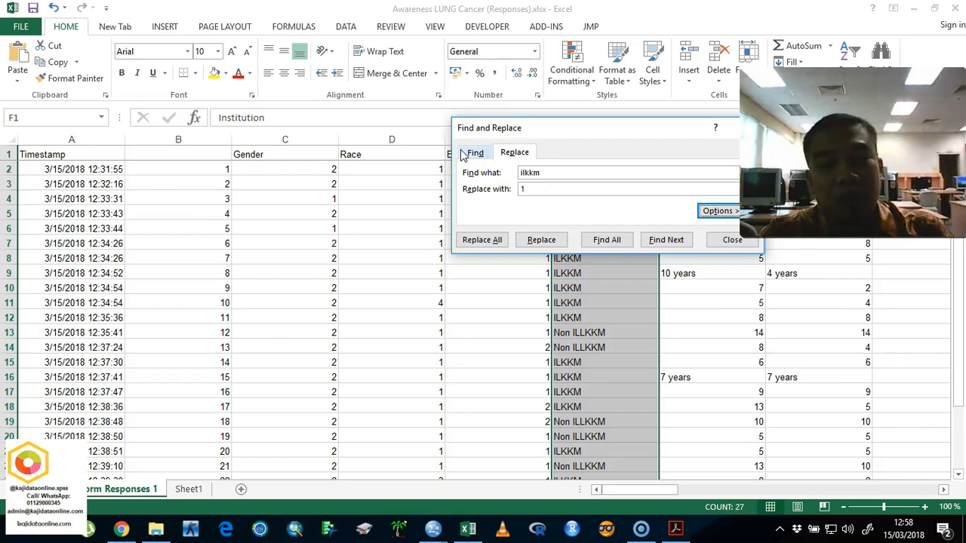
click(482, 240)
click(485, 299)
Step: Copy the text Non ILLKKM from cell F13 and replace all its occurrences in the Institution column with 2
click(616, 332)
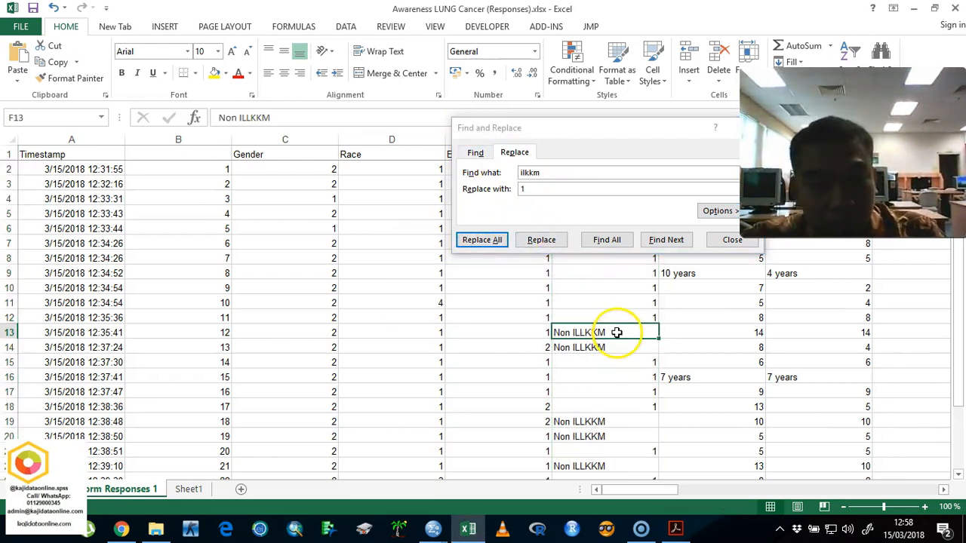
double_click(616, 333)
drag(626, 335, 525, 329)
key(ctrl+c)
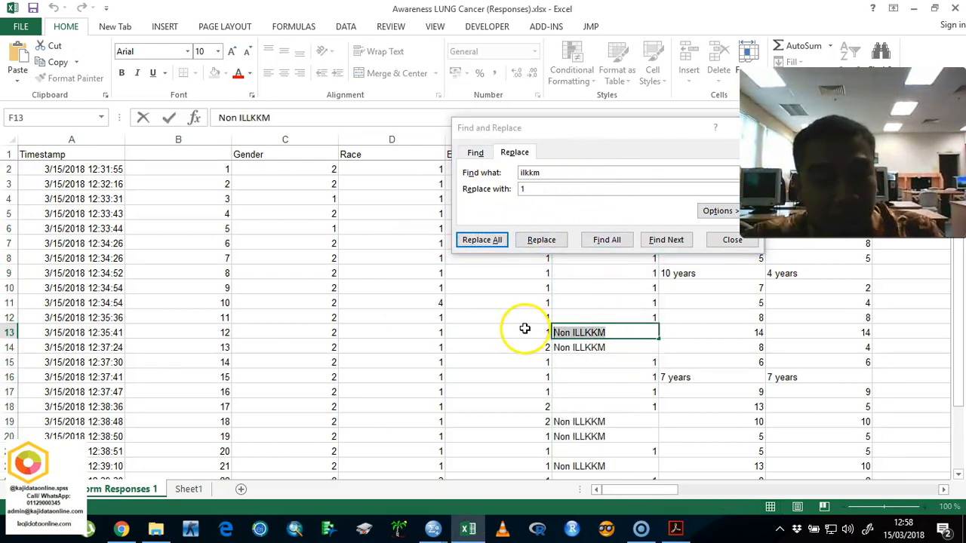
drag(573, 172, 468, 155)
key(ctrl+v)
drag(565, 189, 468, 189)
text(2)
key(Return)
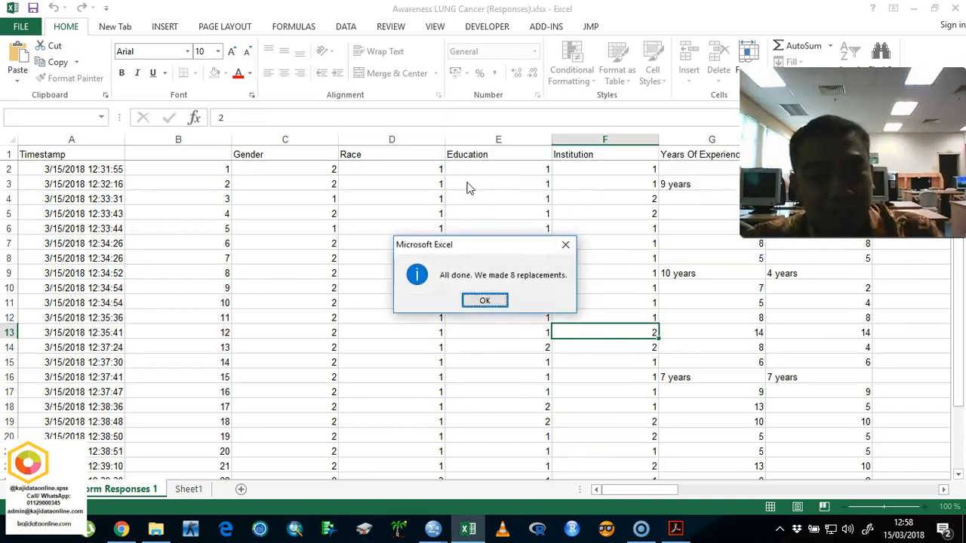
key(Return)
click(732, 240)
click(706, 184)
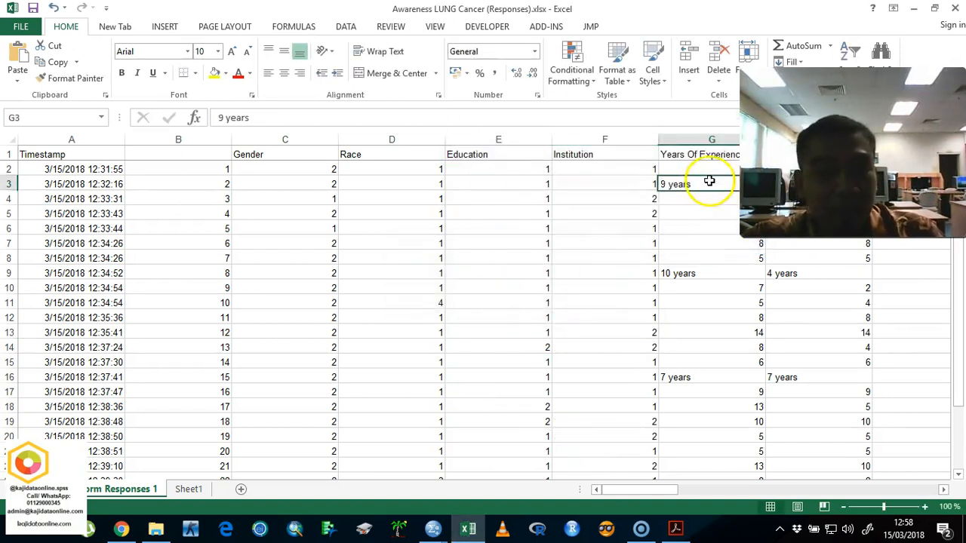
click(683, 199)
click(934, 9)
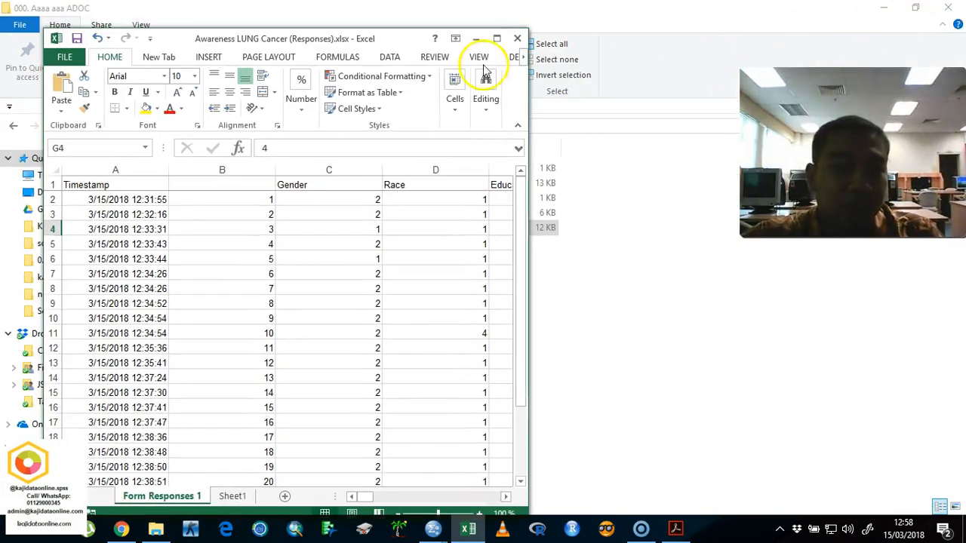
click(498, 35)
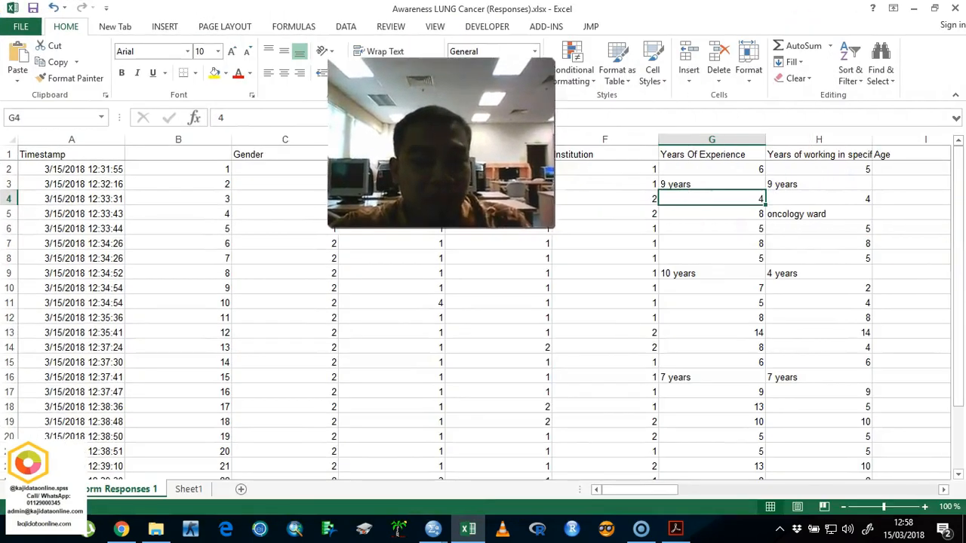
click(703, 181)
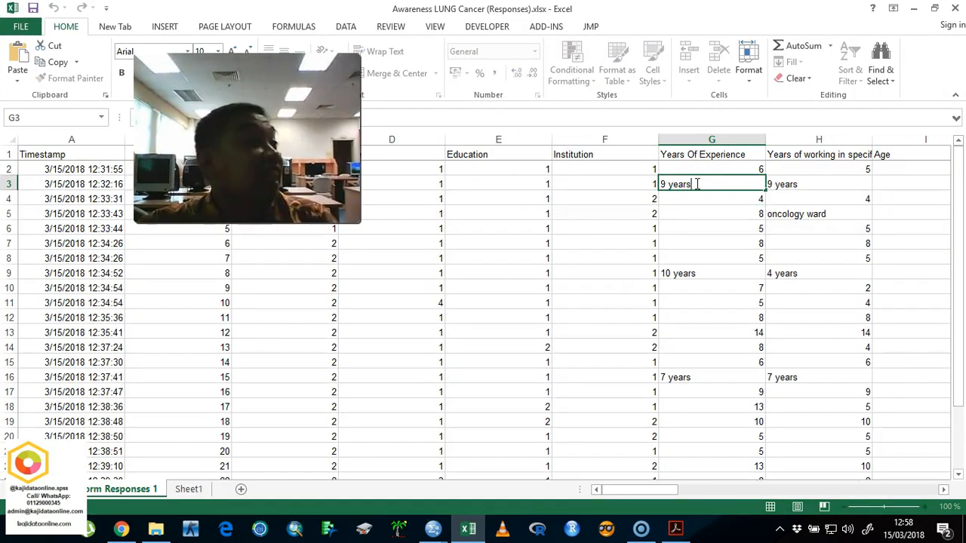
click(729, 197)
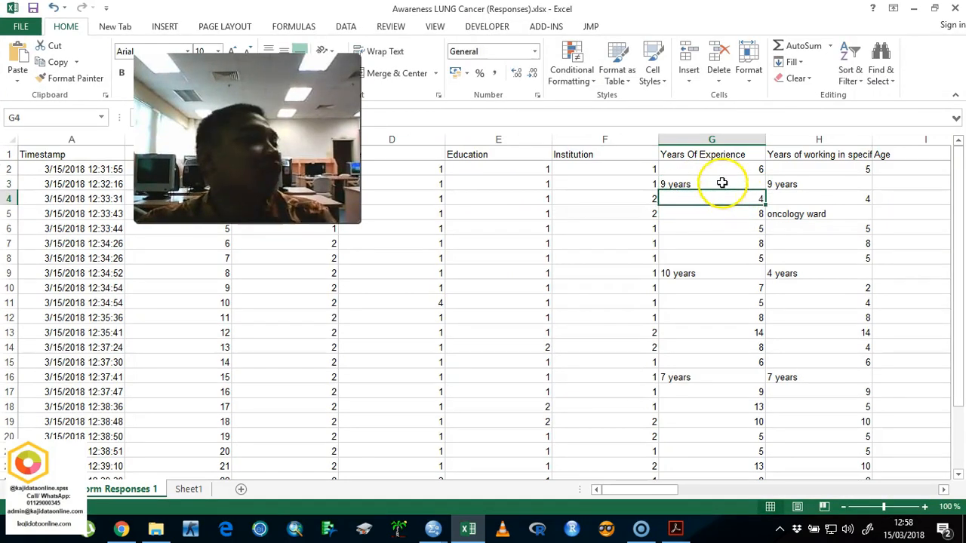
Step: Remove the word years from all entries in the Years Of Experience column by replacing it with nothing
click(731, 136)
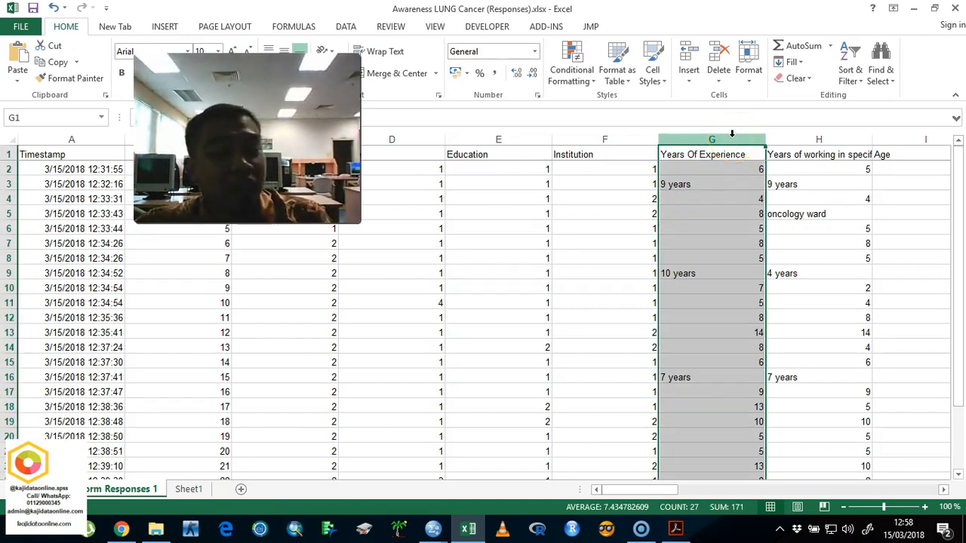
key(ctrl+f)
click(516, 169)
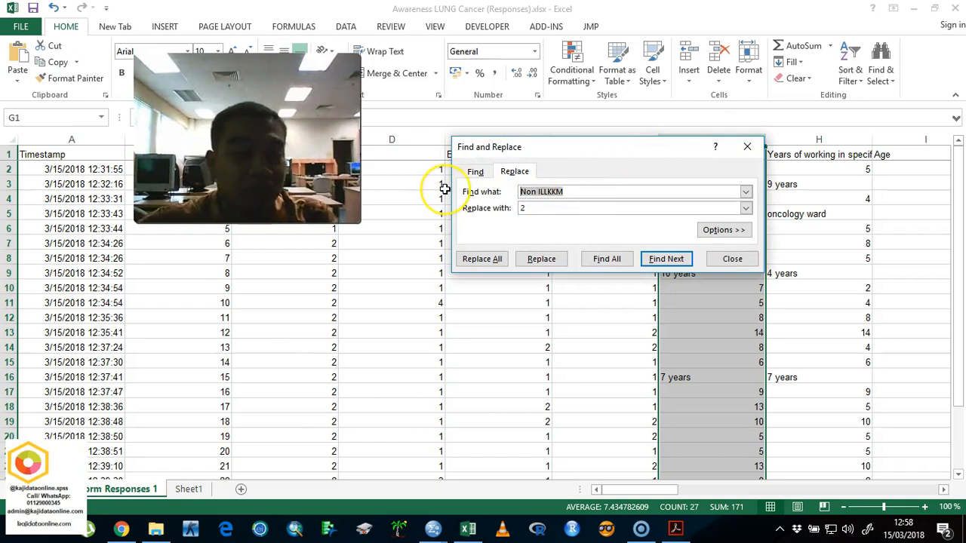
key(Tab)
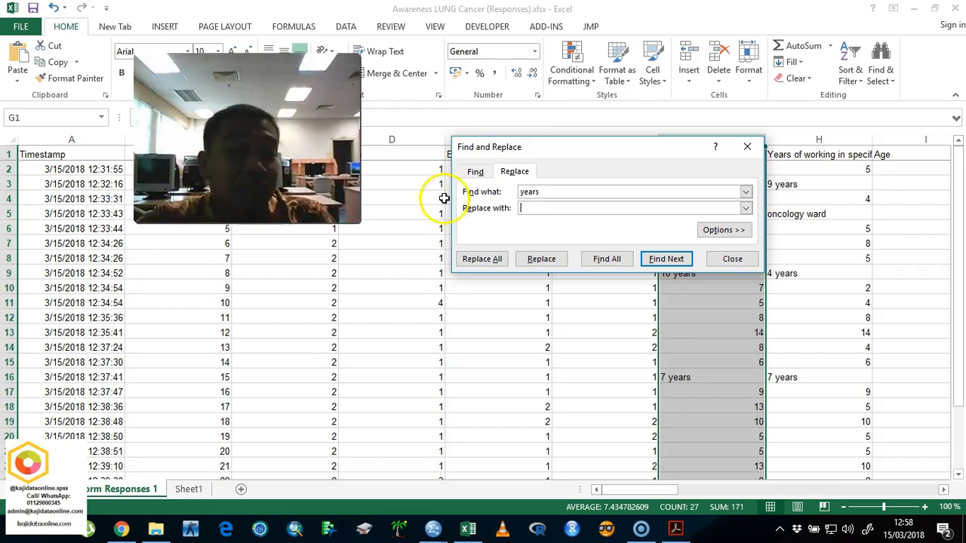
click(482, 259)
click(484, 301)
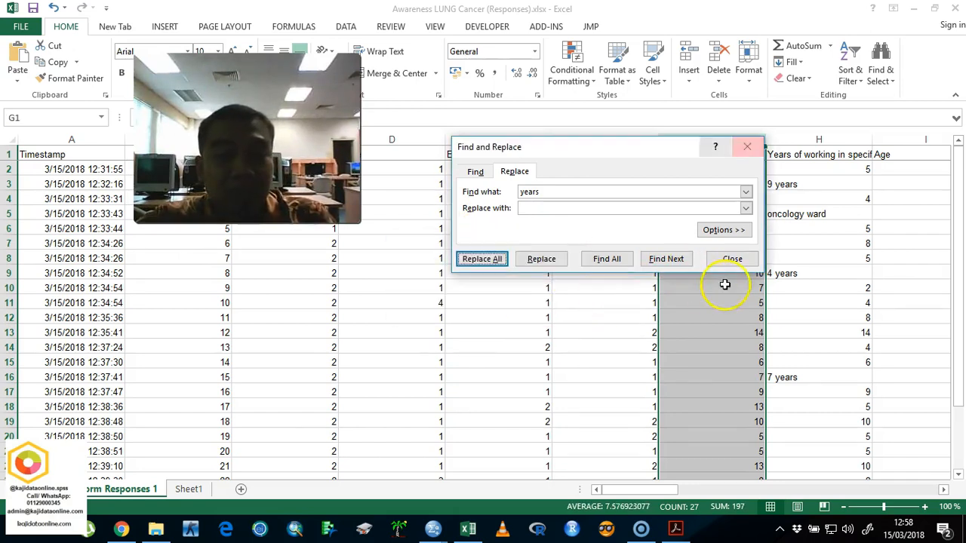
click(732, 259)
scroll(776, 273, down, 5)
scroll(776, 273, up, 5)
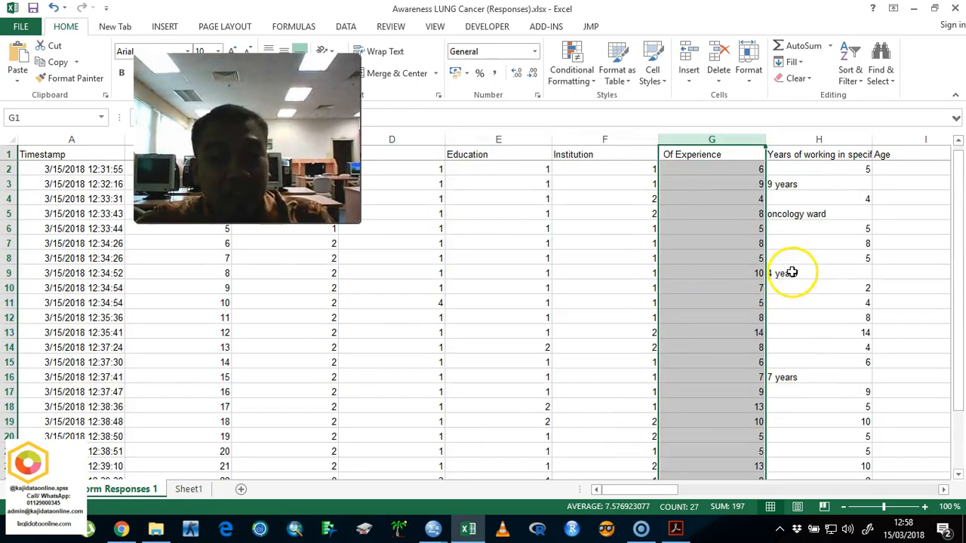
Step: Remove the word years from all entries in the Years of working in specific ward column by replacing it with nothing
click(835, 139)
key(ctrl+f)
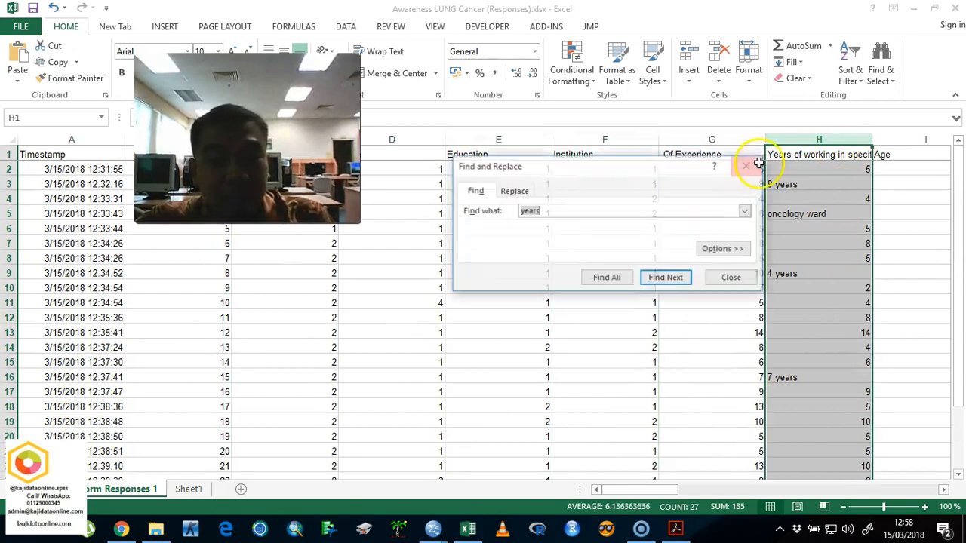
click(516, 190)
click(481, 278)
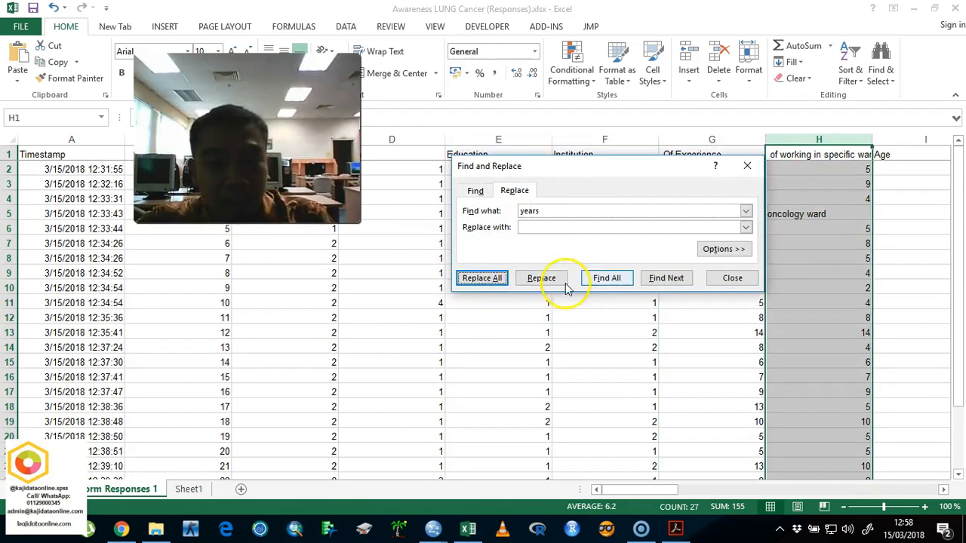
Step: Replace the oncology ward entry in cell H5 with the code 999
click(860, 211)
scroll(868, 237, down, 1)
scroll(868, 238, down, 2)
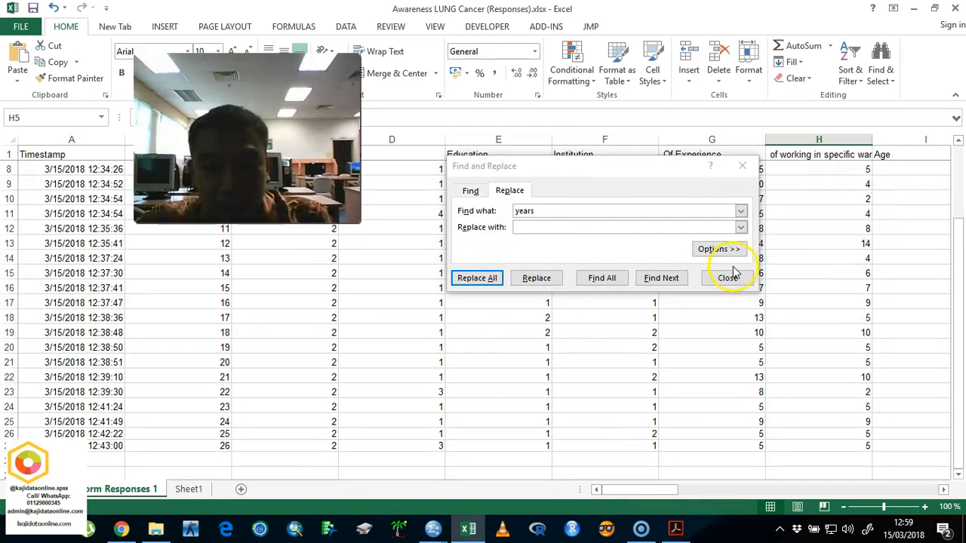
click(726, 277)
scroll(834, 237, up, 2)
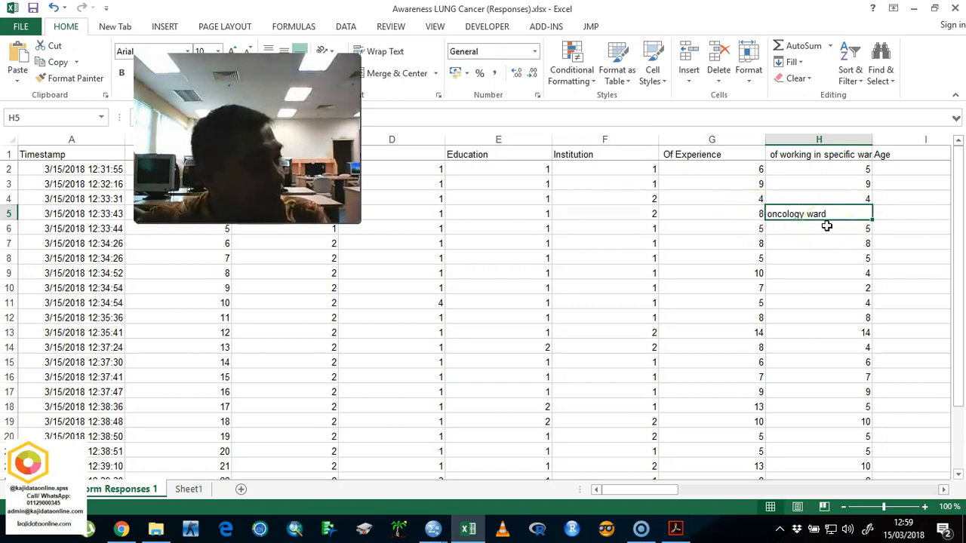
text(999)
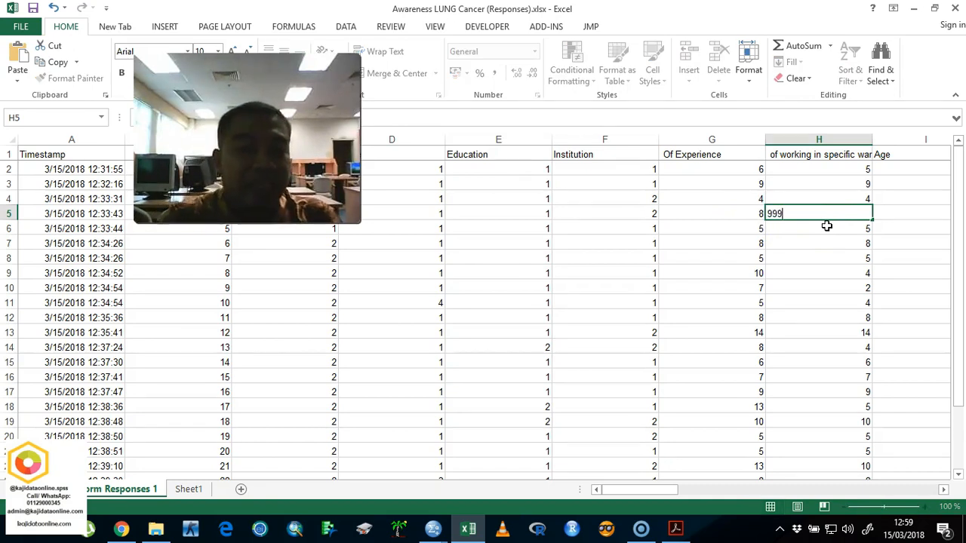
key(Tab)
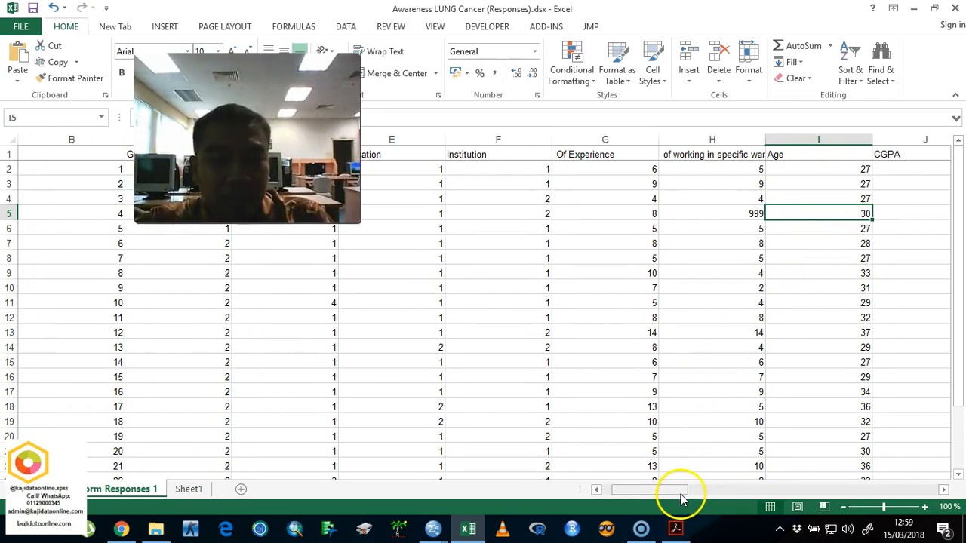
Step: Replace all yes entries in the Spouse working in Health column with 1
drag(668, 492, 704, 494)
scroll(674, 343, down, 4)
scroll(674, 344, up, 4)
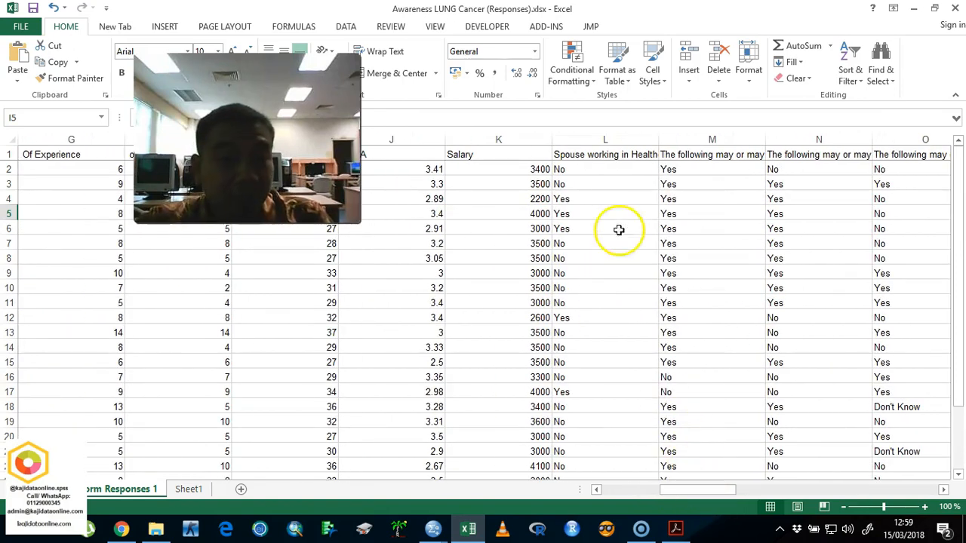
click(624, 138)
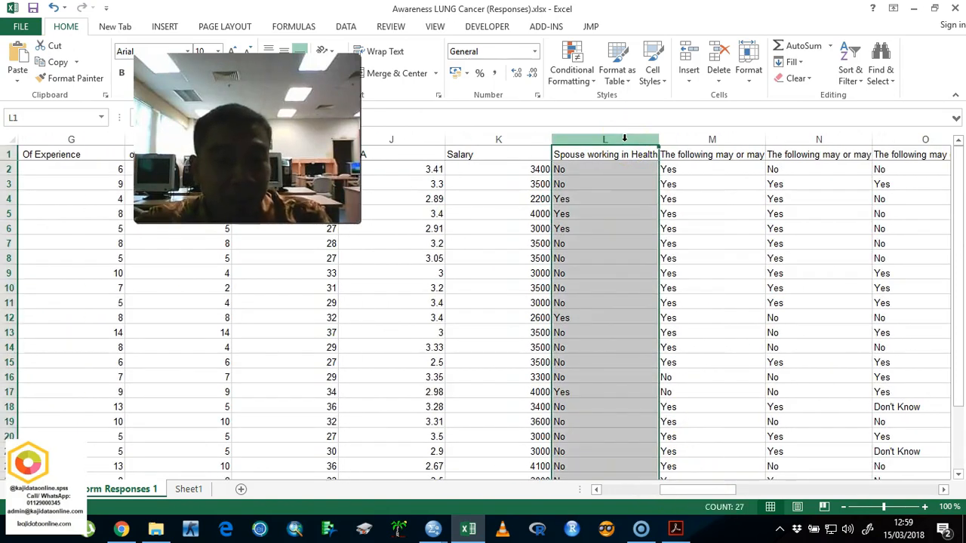
key(ctrl+f)
click(510, 210)
click(473, 232)
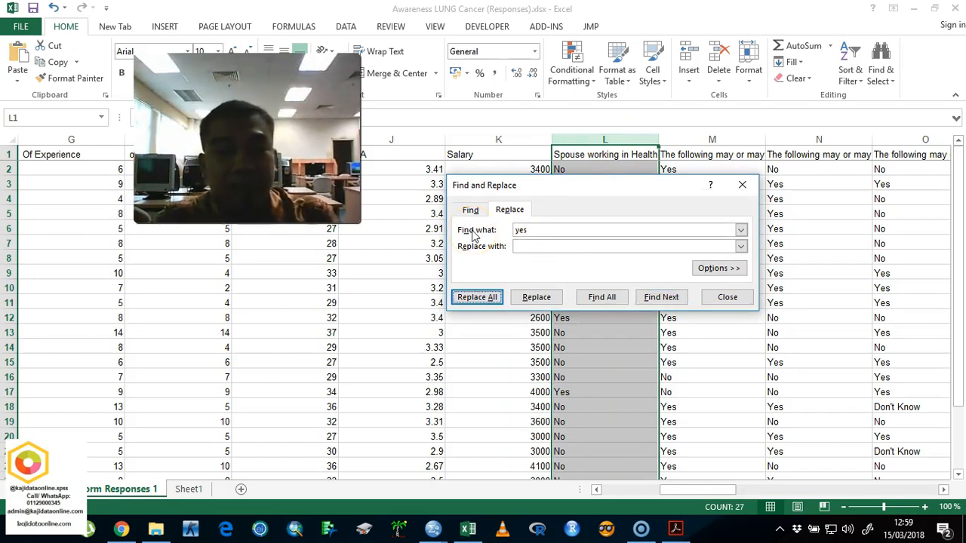
click(570, 246)
text(1)
key(Return)
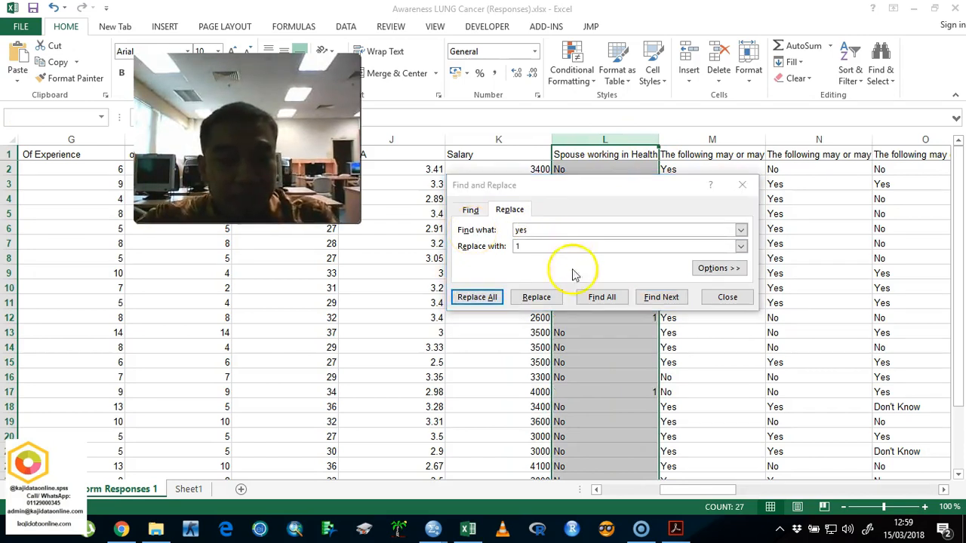
key(Return)
Step: Replace all no entries in the Spouse working in Health column with 0
click(497, 230)
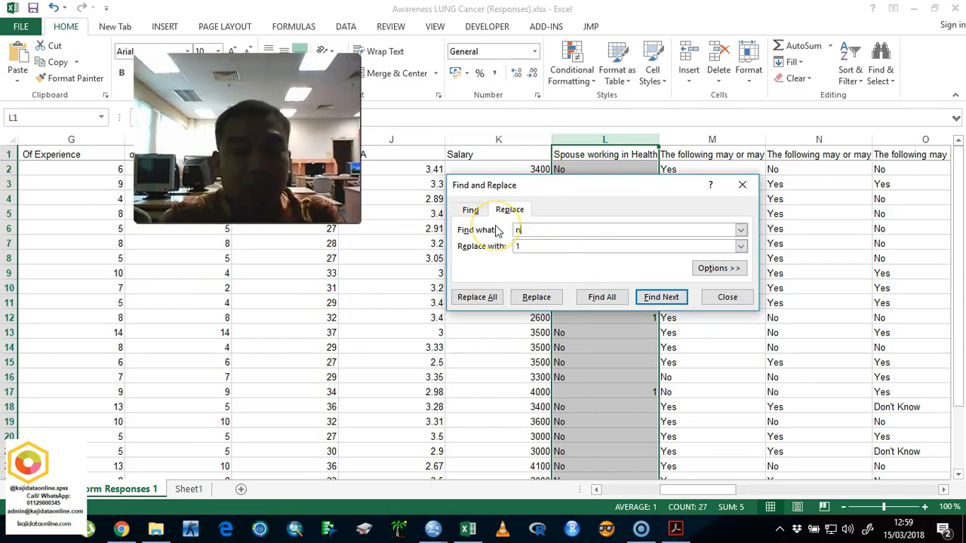
key(alt+a)
key(Return)
click(723, 294)
Step: Check how far the question columns with Yes, No and Don't Know answers extend from column M
drag(712, 140, 621, 261)
drag(798, 488, 725, 488)
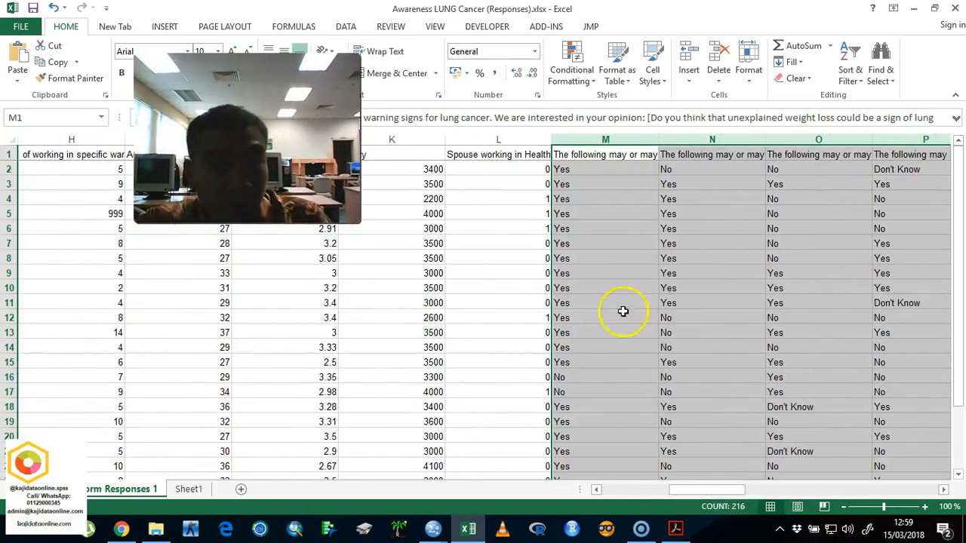
click(615, 288)
drag(615, 134, 925, 140)
drag(642, 155, 798, 158)
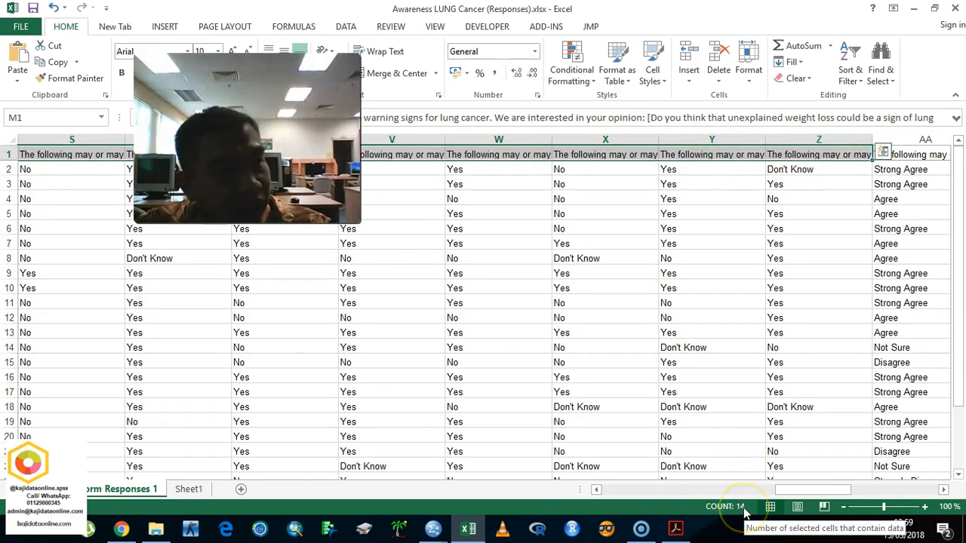
click(827, 139)
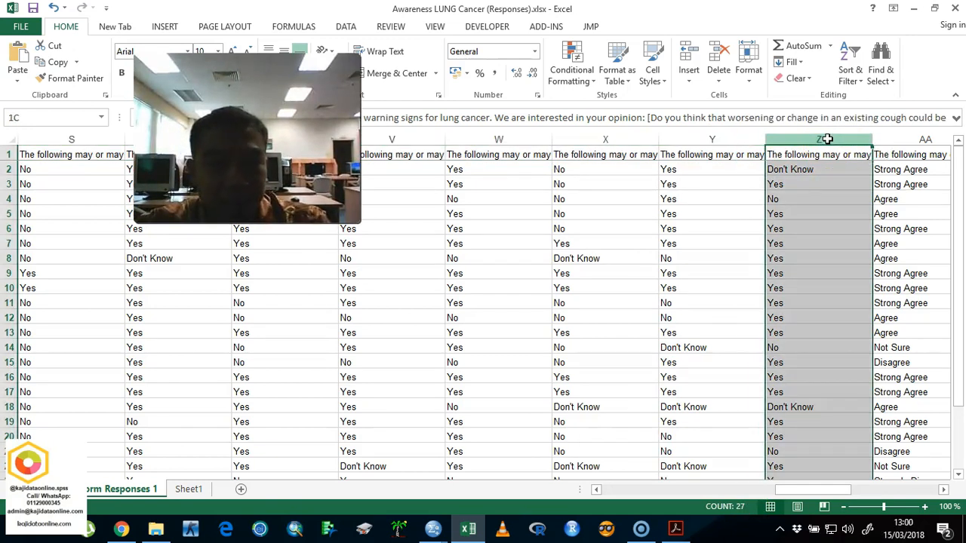
click(801, 140)
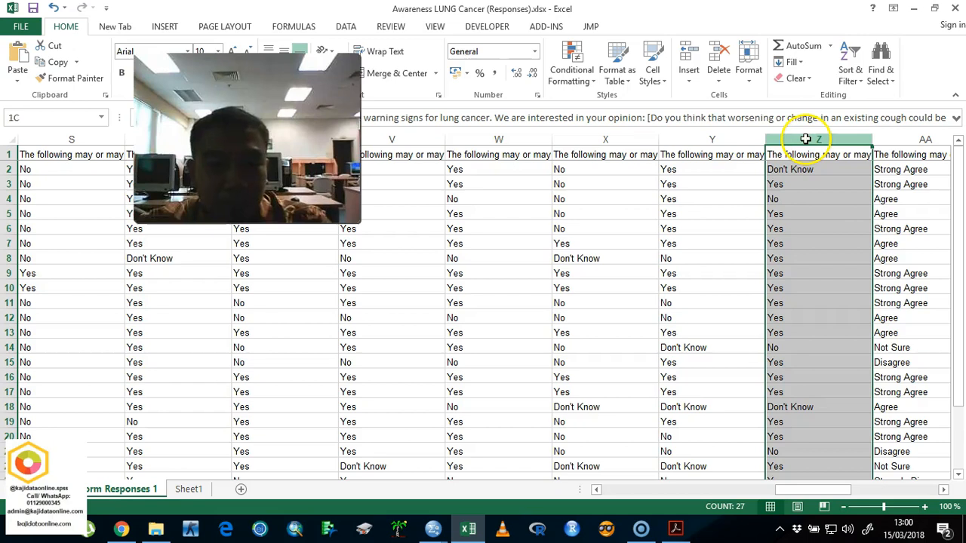
drag(804, 491, 706, 453)
Step: Replace all Don't know answers in columns M to Z with -1
drag(497, 141, 415, 147)
key(ctrl+f)
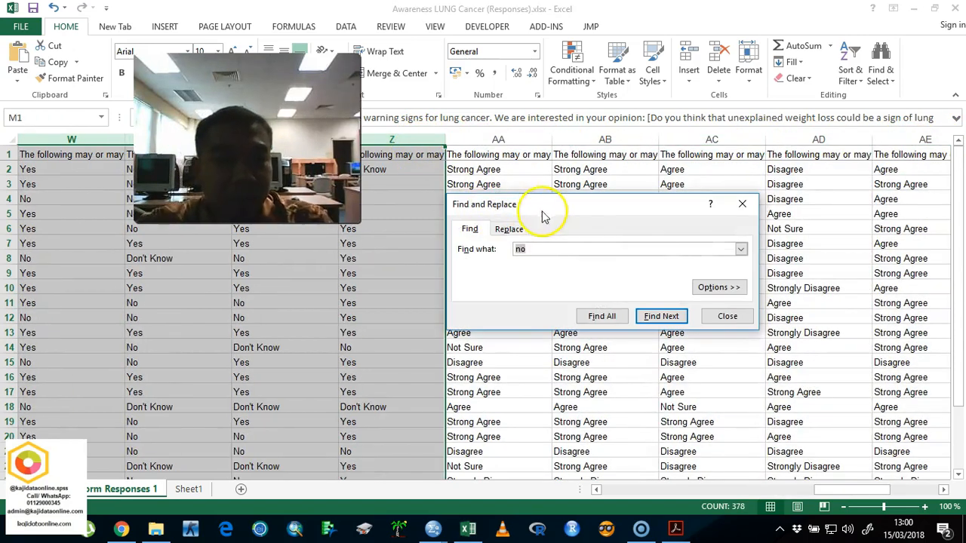
click(509, 228)
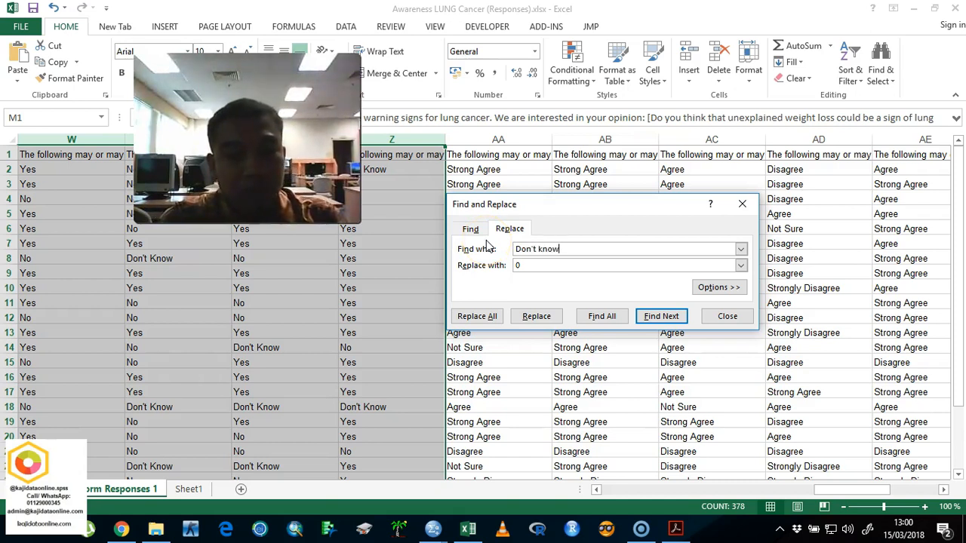
key(Tab)
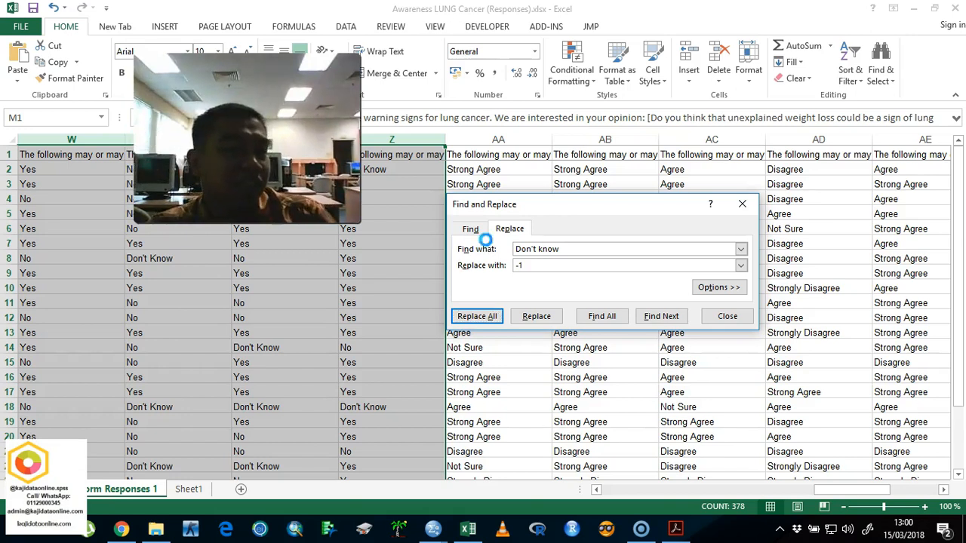
key(Return)
key(Return)
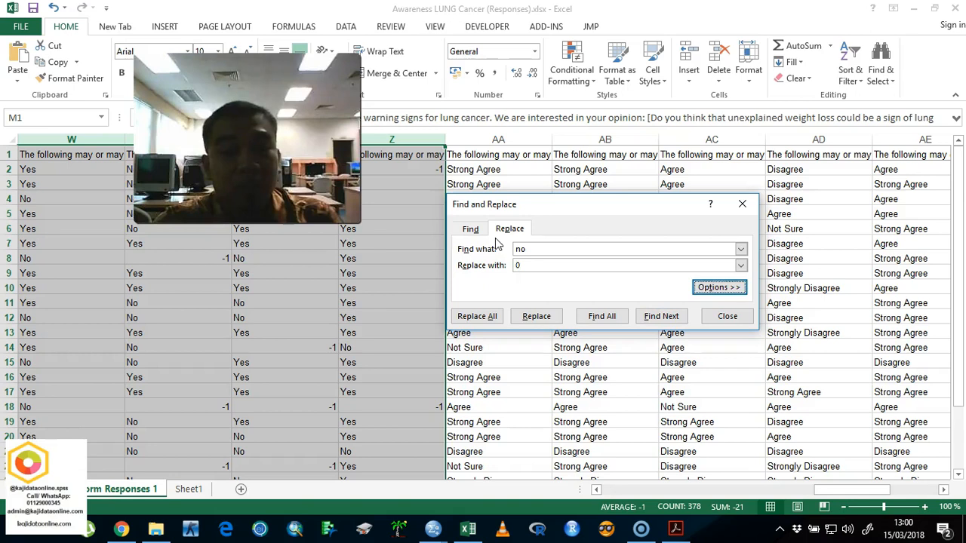
Step: Replace all no answers in columns M to Z with 0
key(Tab)
key(Return)
Step: Replace all yes answers in columns M to Z with 1
key(Return)
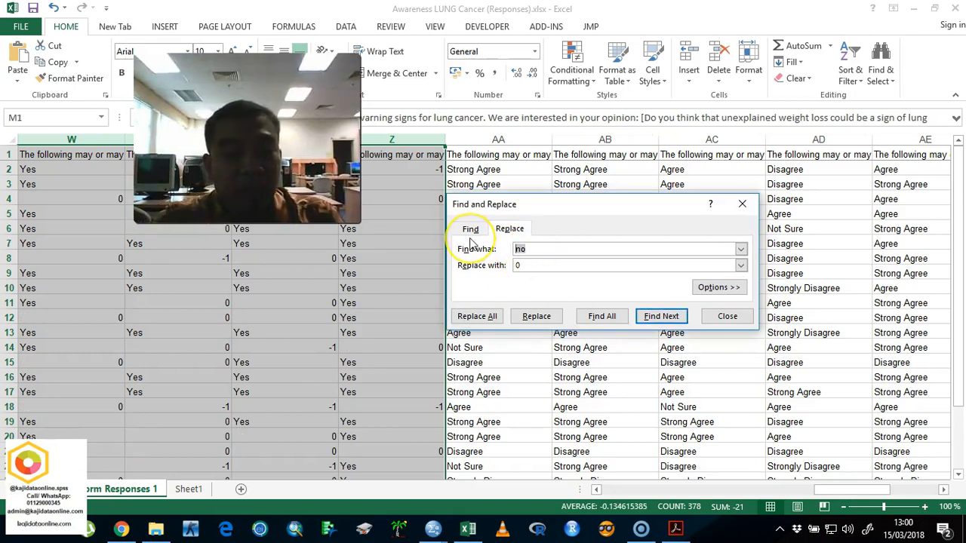
double_click(518, 264)
text(1)
key(Tab)
key(Return)
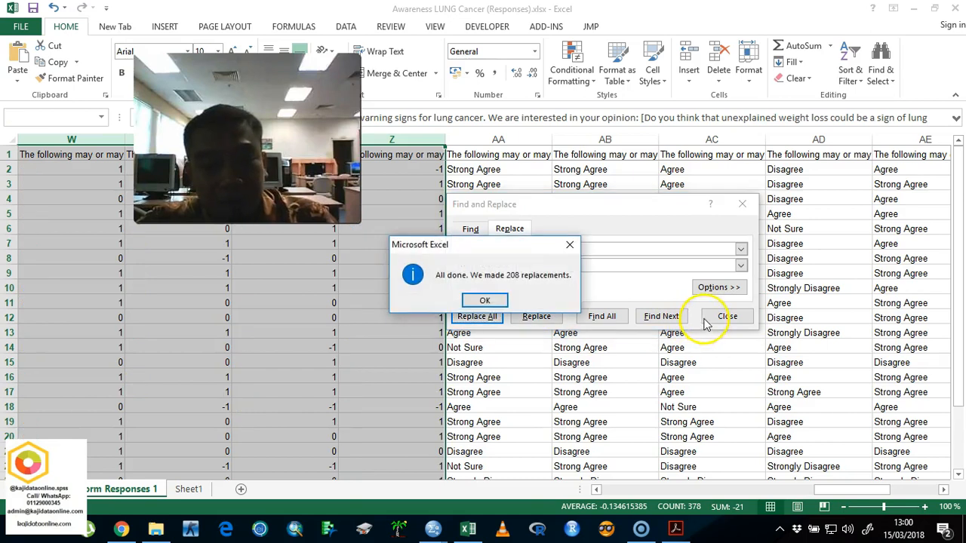
click(501, 301)
click(724, 316)
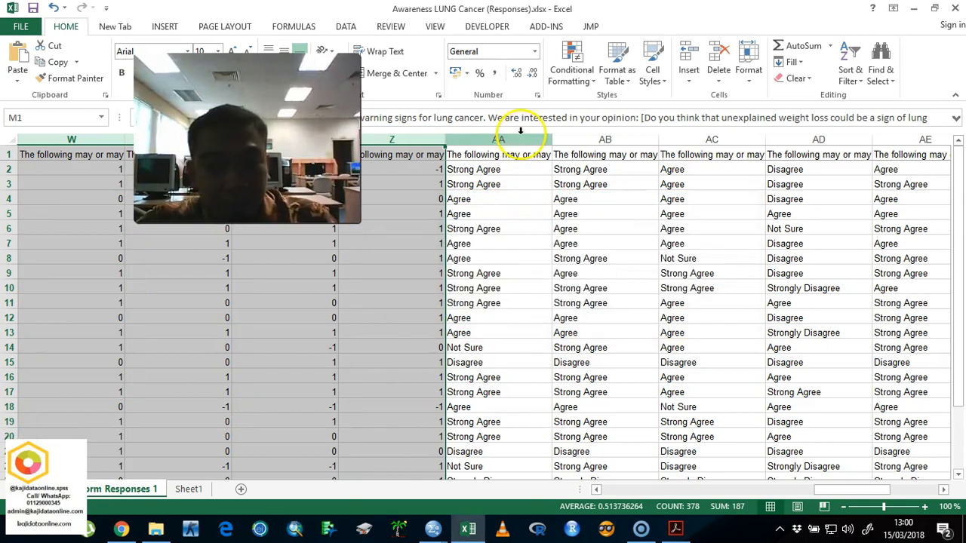
Step: Replace all strong agree answers in columns AA to AI with 5
drag(520, 138, 725, 151)
key(ctrl+f)
click(507, 247)
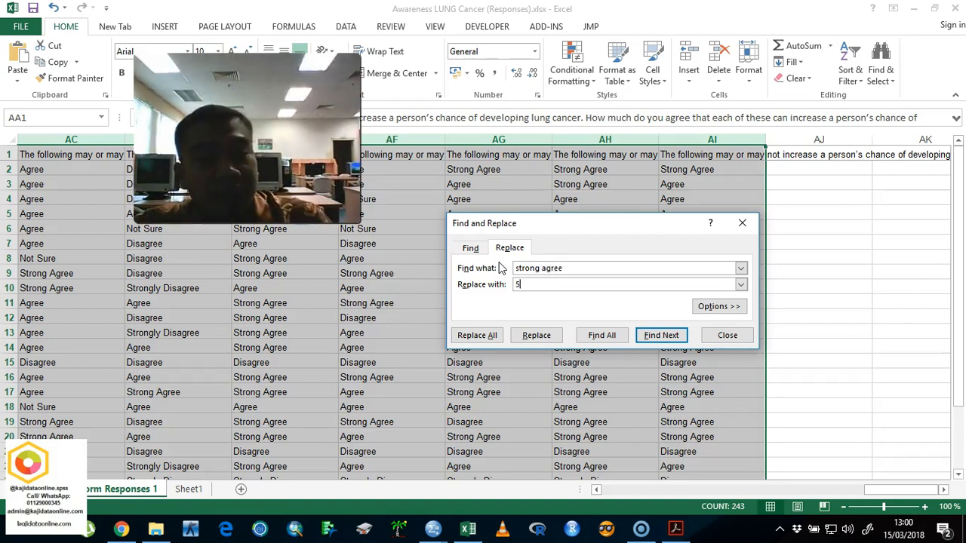
click(477, 335)
click(546, 281)
Step: Replace all strongly disagree answers in columns AA to AI with 1
click(567, 270)
double_click(562, 269)
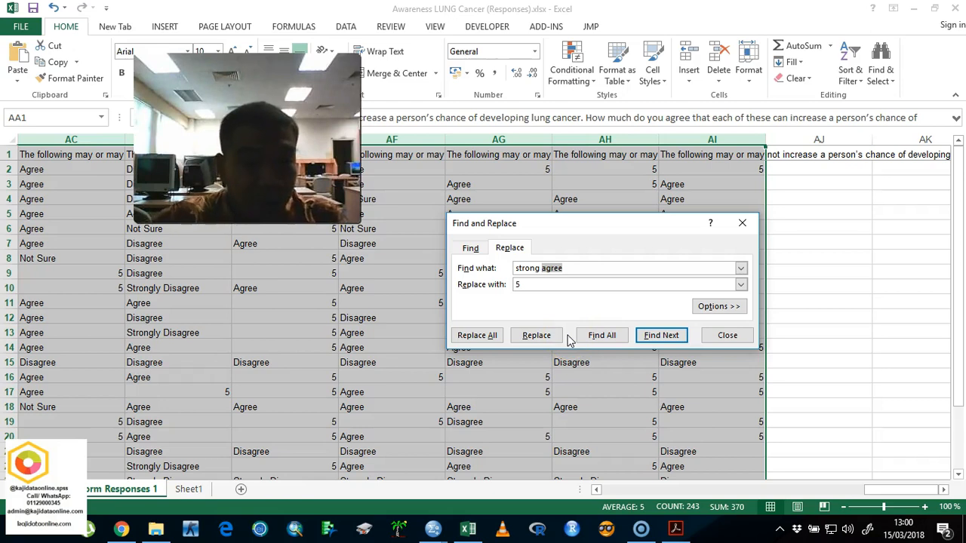
key(BackSpace)
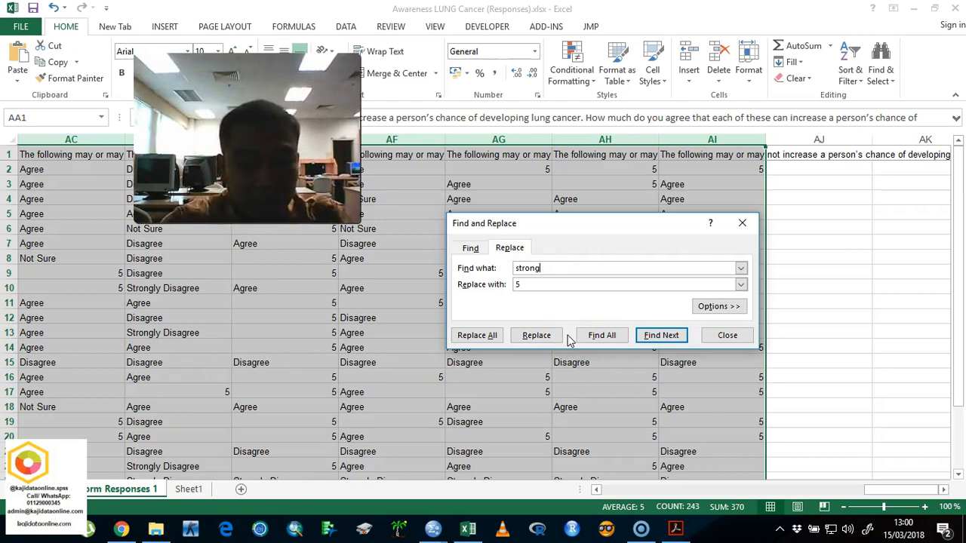
text(disagree)
key(Tab)
key(Tab)
click(554, 287)
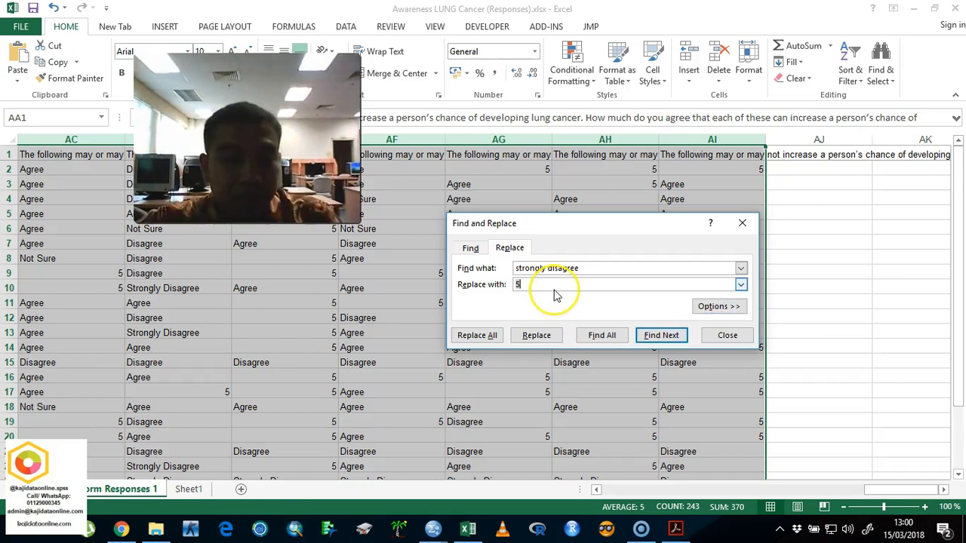
click(477, 335)
click(552, 300)
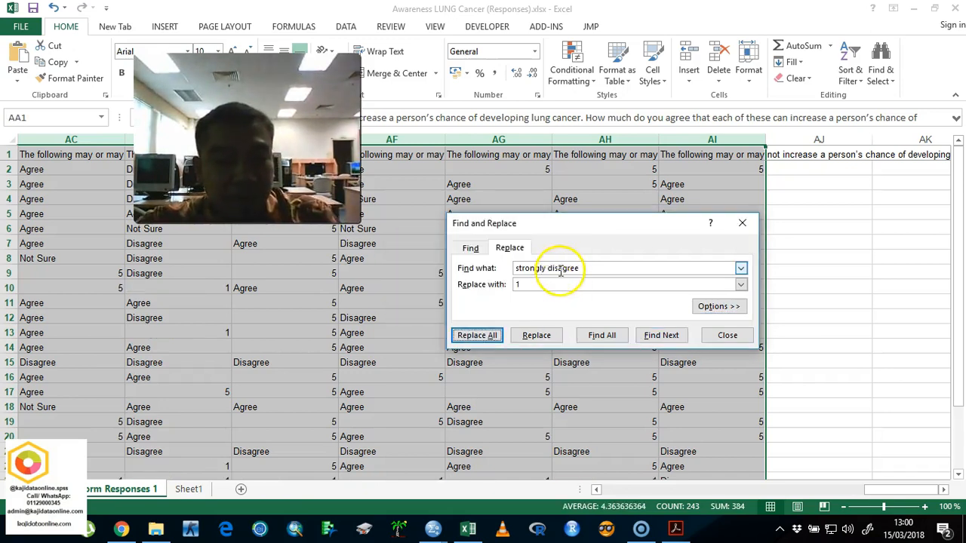
Step: Replace the remaining disagree answers in columns AA to AI with 2
drag(590, 272, 472, 250)
text(agree)
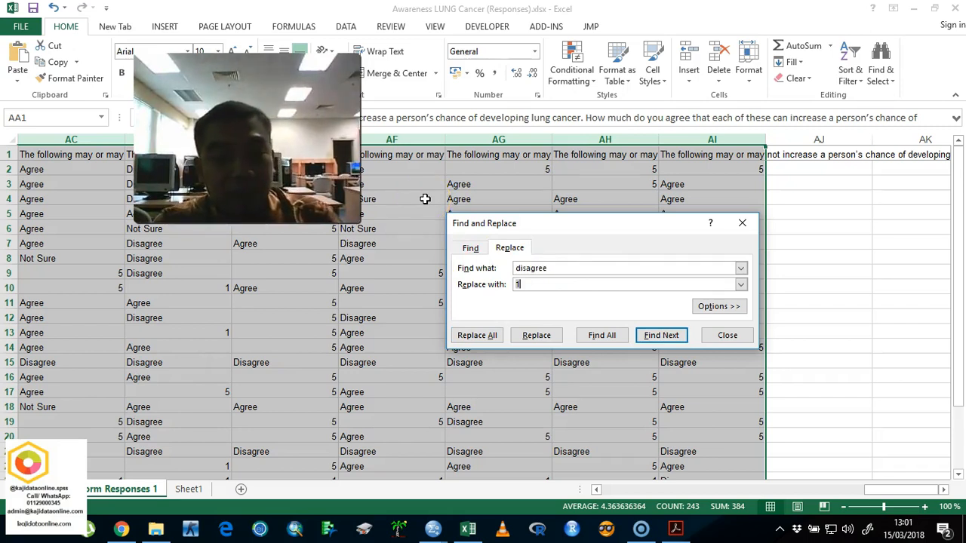
text(2)
key(Tab)
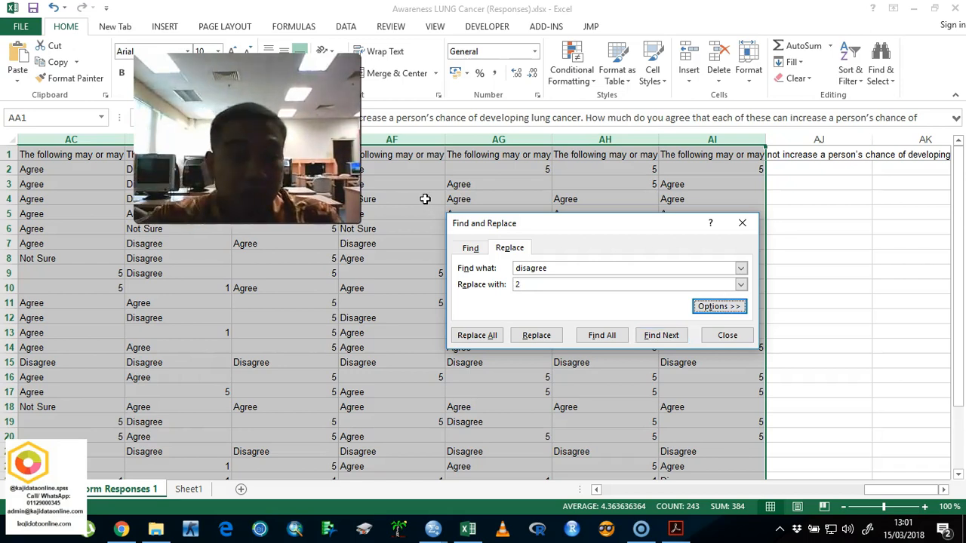
click(477, 335)
click(549, 299)
Step: Replace the remaining agree answers in columns AA to AI with 4
drag(547, 271, 451, 269)
text(a)
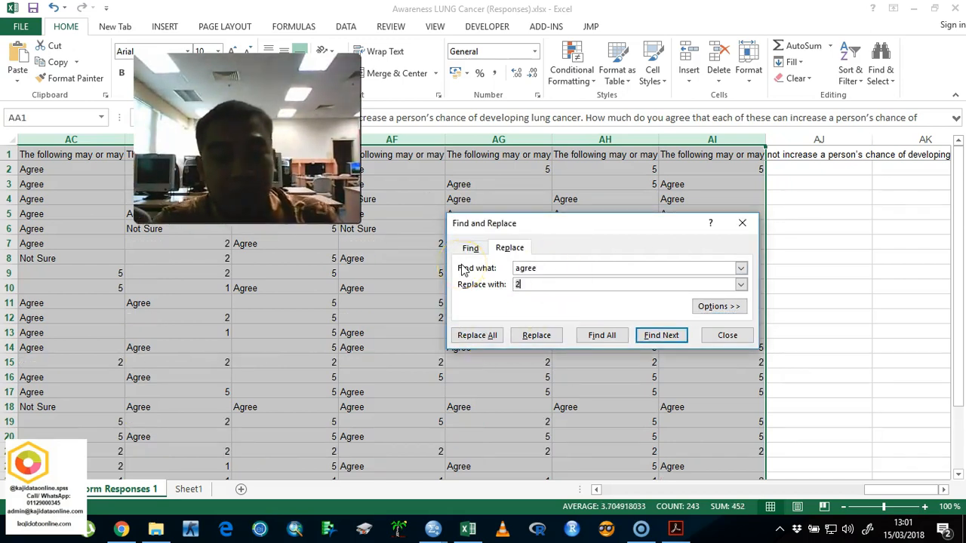
text(4)
key(Tab)
key(Tab)
key(Return)
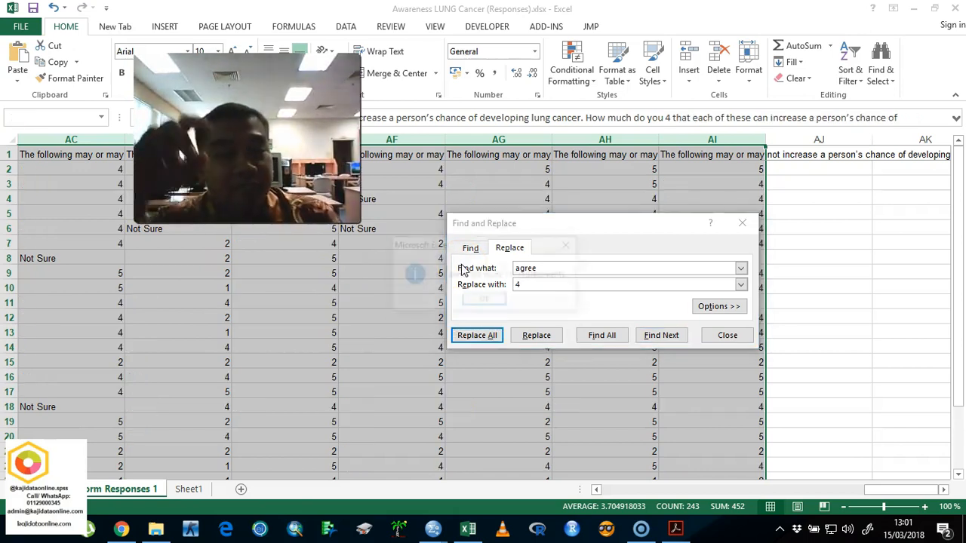
key(Return)
Step: Replace all not sure answers in columns AA to AI with 3 and close the replace dialog
drag(530, 268, 472, 269)
text(not s)
text(3)
key(Tab)
key(Tab)
key(Return)
key(Return)
click(727, 336)
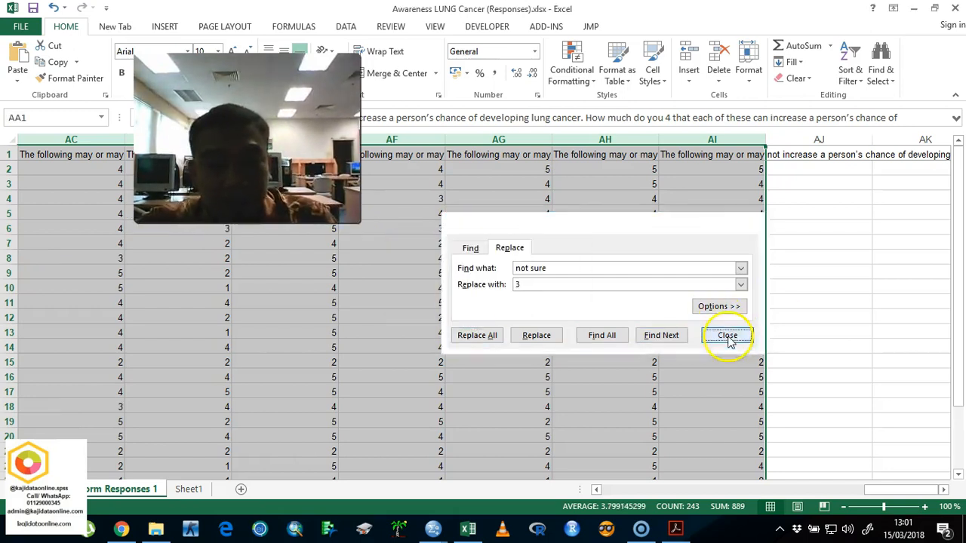
Step: Copy all coded responses from cell B2 through the last filled row of column AI
drag(890, 490, 610, 492)
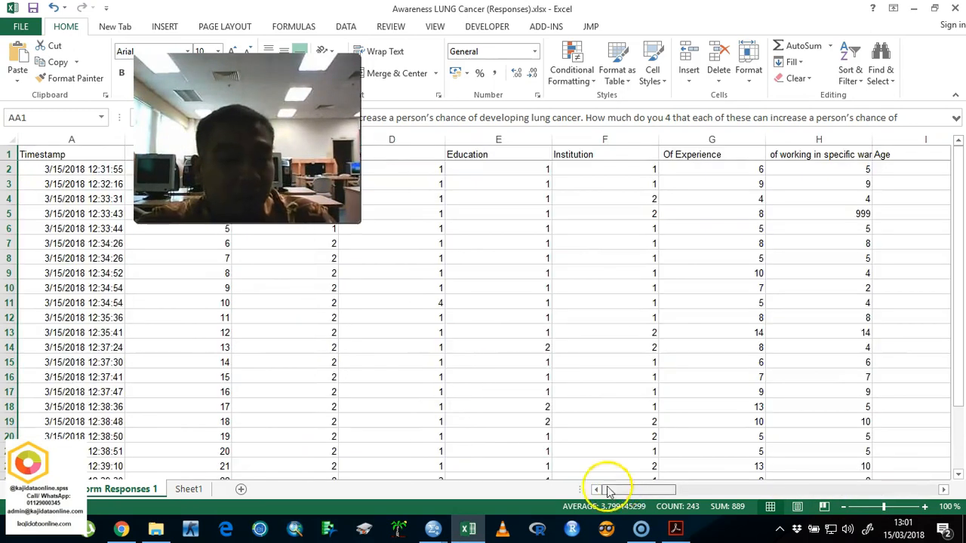
drag(211, 170, 606, 446)
key(ctrl+c)
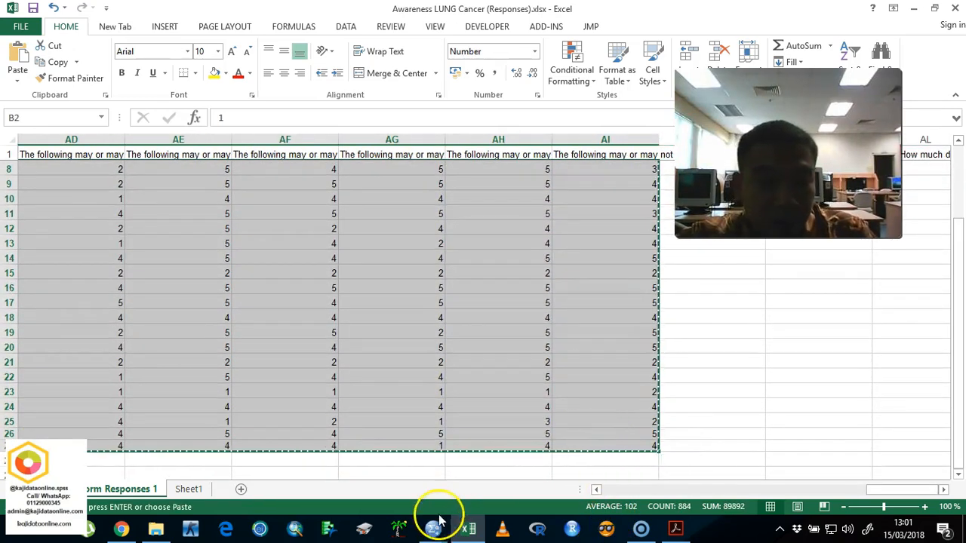
Step: Switch to the SPSS dataset and paste the copied responses into the data view, starting at the first id cell
mouse_move(436, 524)
click(364, 476)
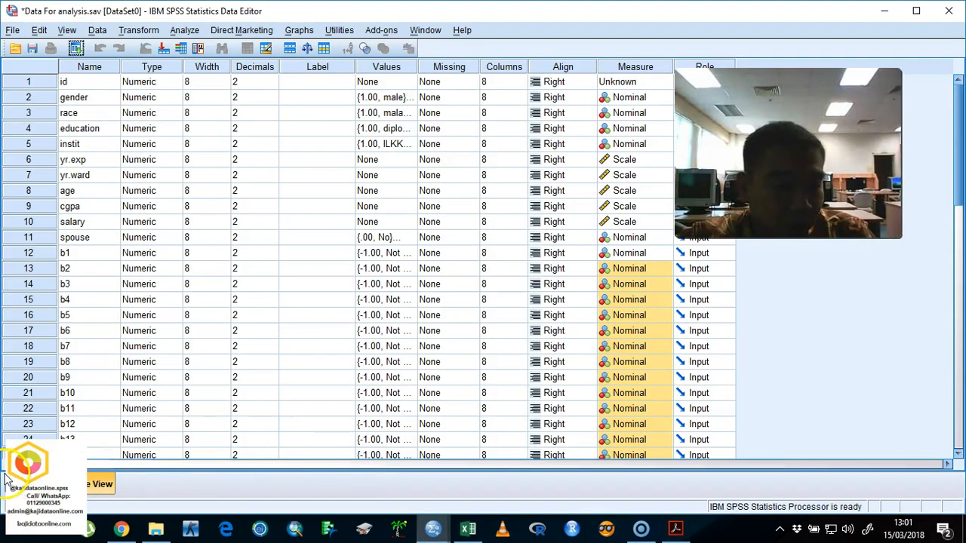
click(7, 480)
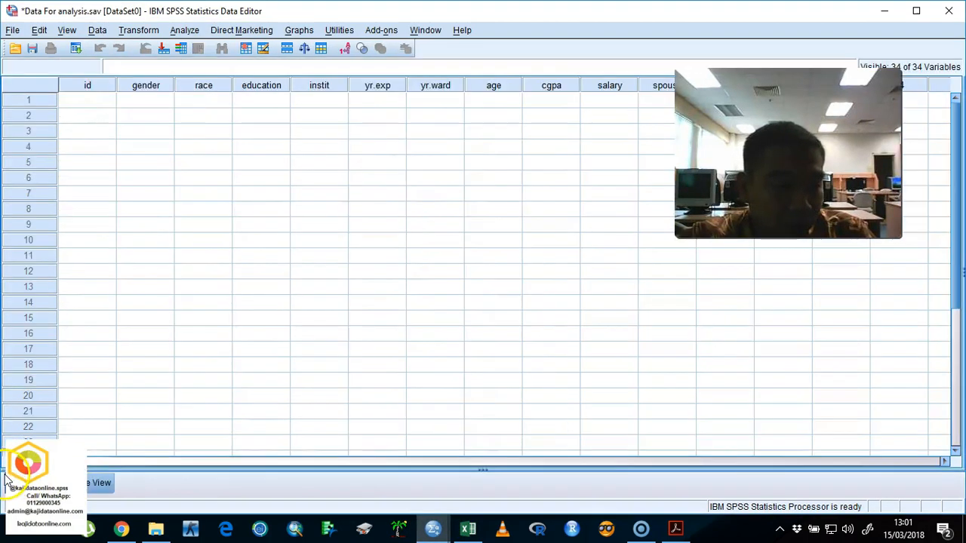
right_click(89, 109)
click(114, 151)
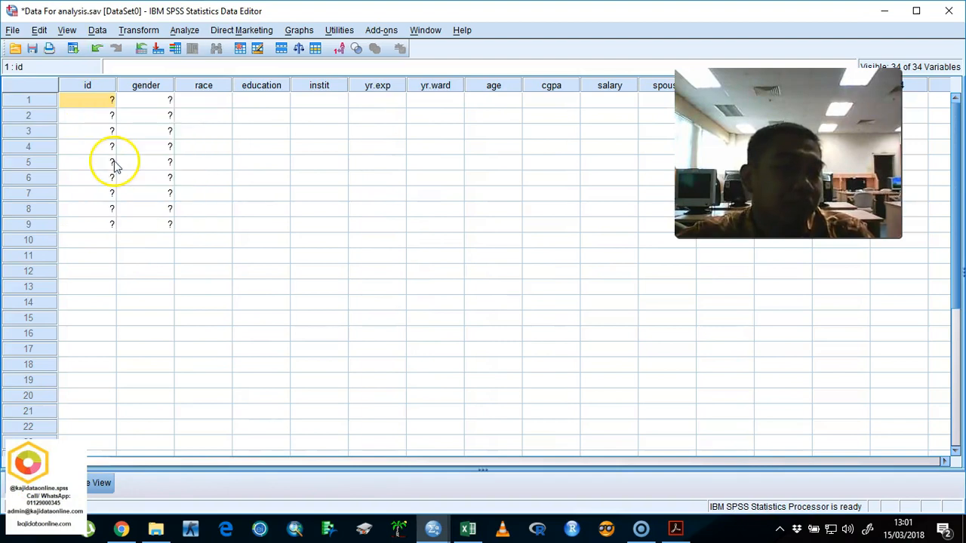
Step: Show value labels instead of numeric codes in the data view and save the dataset
click(342, 50)
click(342, 51)
click(341, 49)
click(341, 49)
click(341, 49)
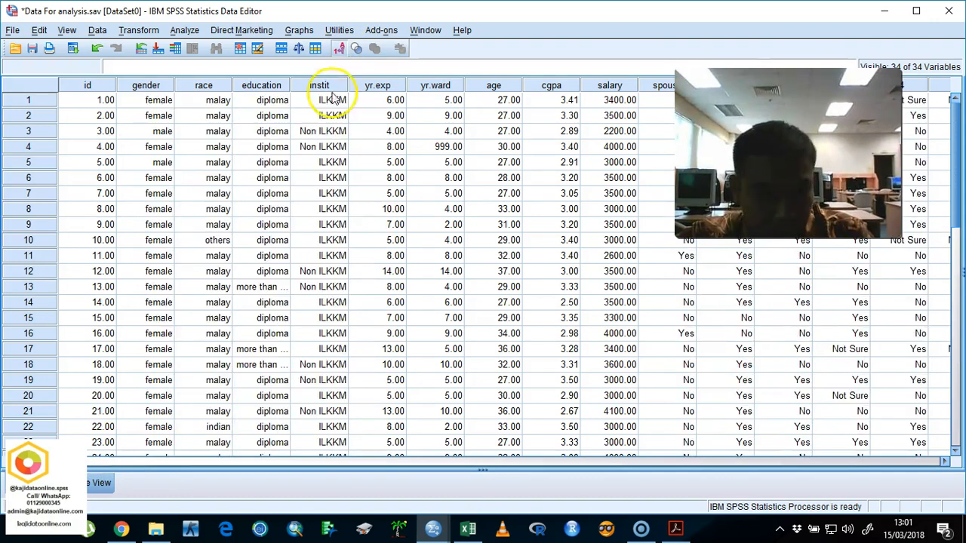
drag(250, 464, 109, 443)
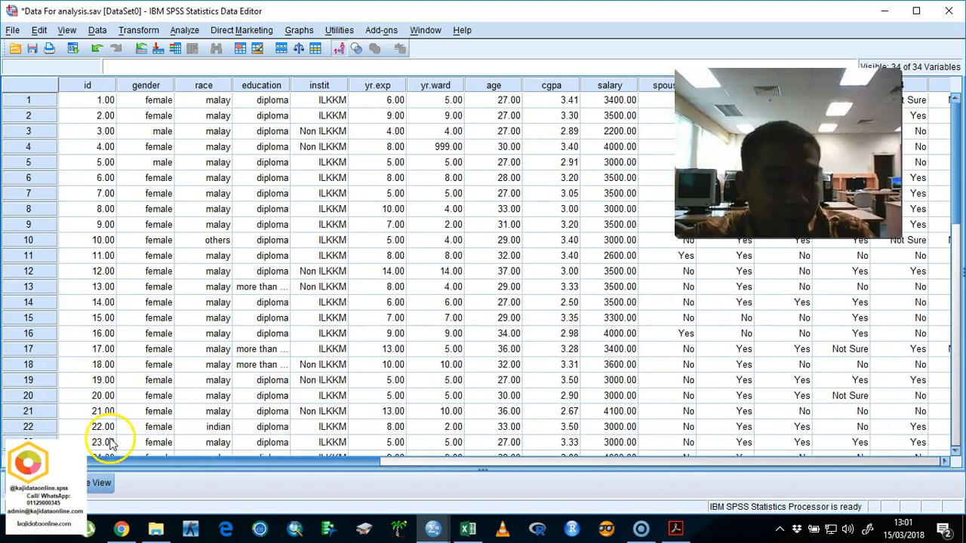
click(32, 48)
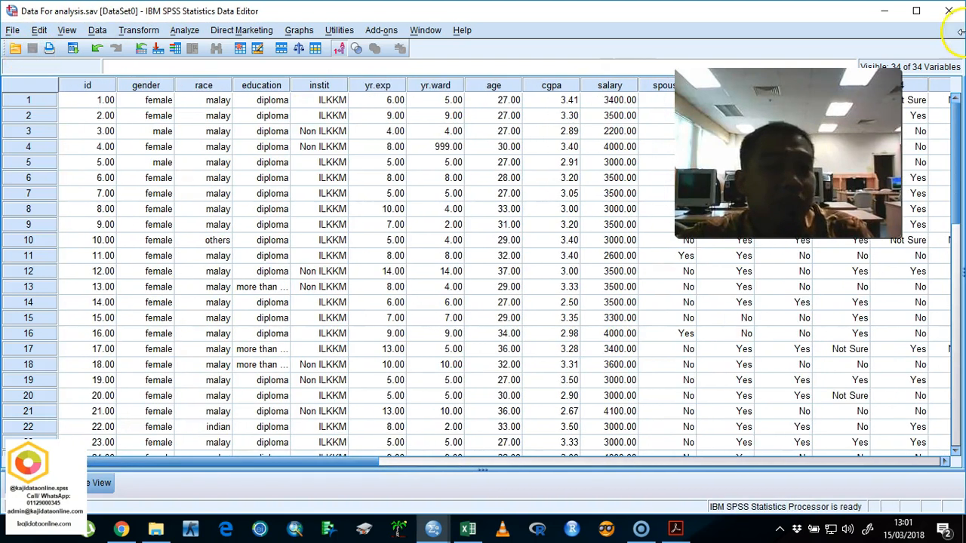